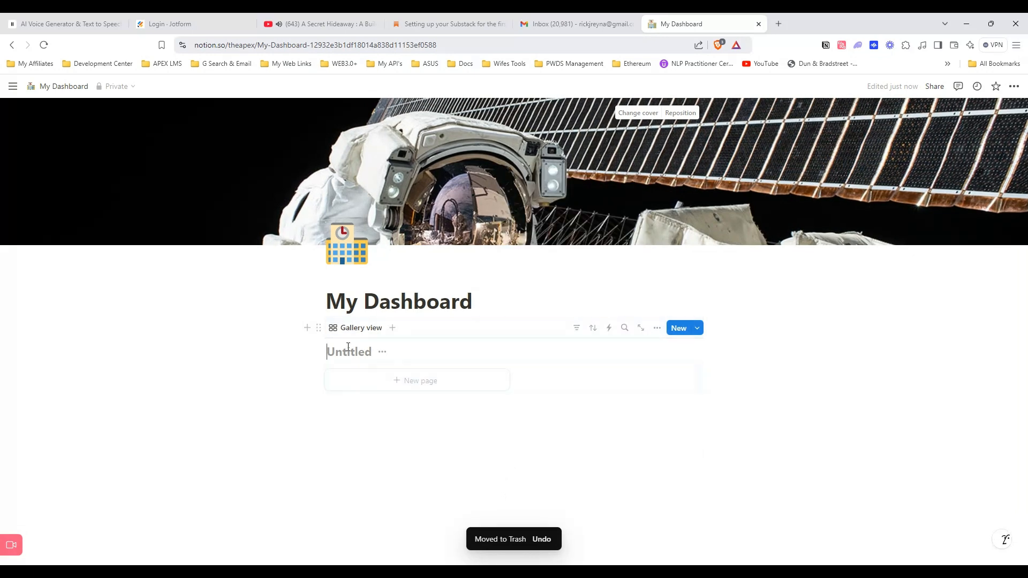
Hide the title of the untitled gallery database on the My Dashboard page.
click(382, 352)
click(377, 402)
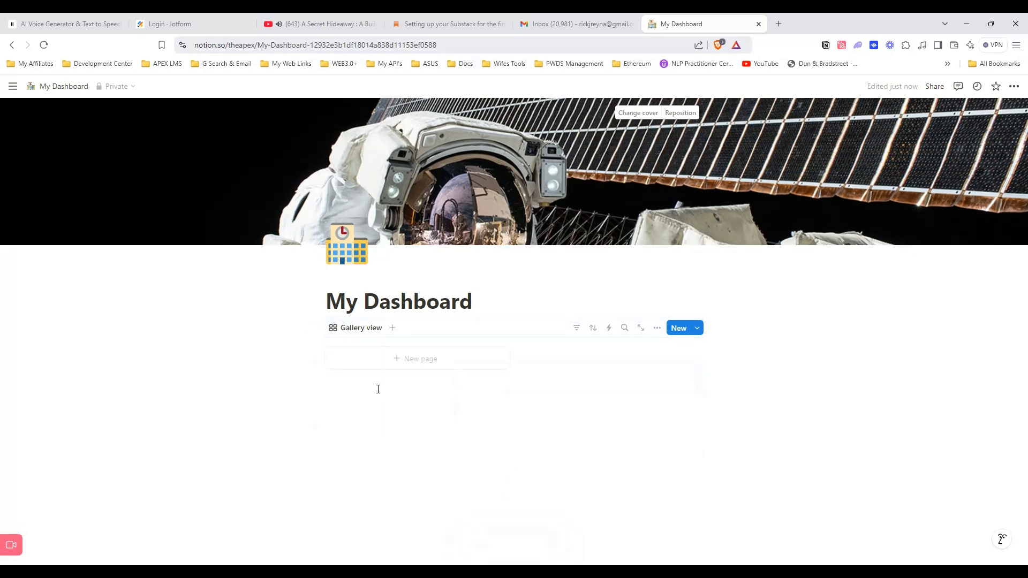
Create a gallery page titled Fitness Tracking and give it a running person emoji found with the search term "run".
click(385, 370)
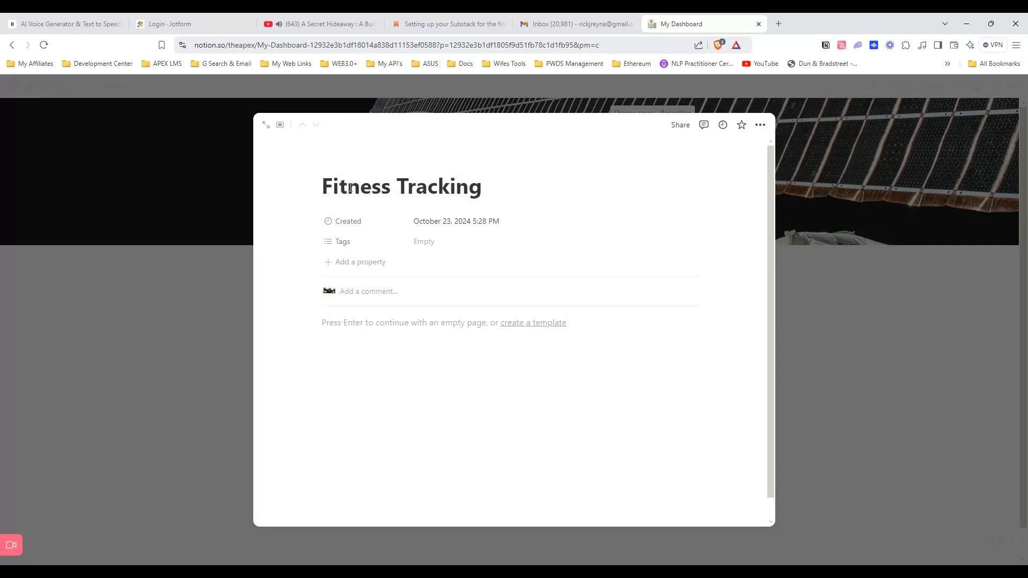
click(349, 163)
text(run)
click(349, 296)
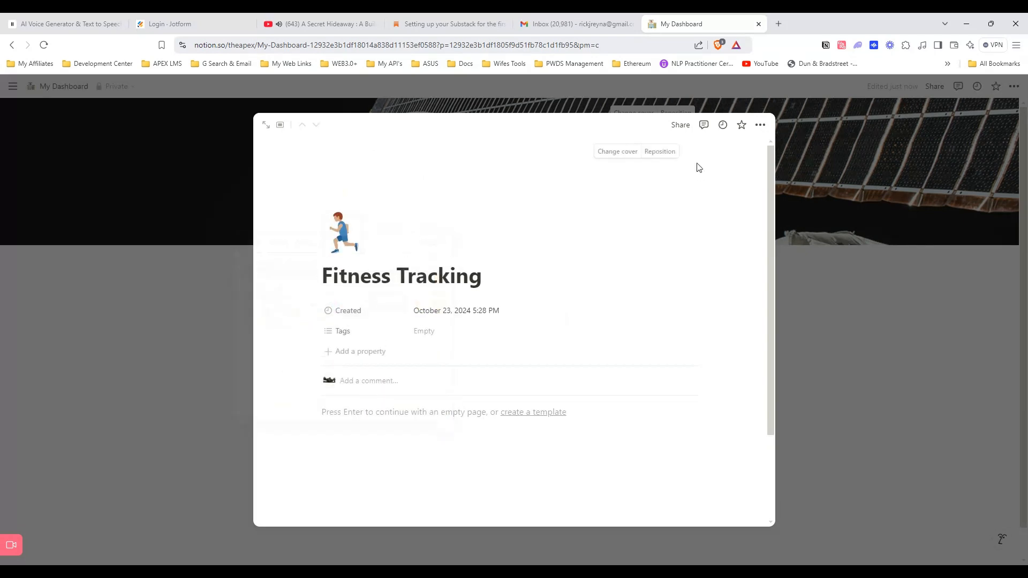
Change the Fitness Tracking cover to the Unsplash photo of numbered weight balls, found by searching "weights".
click(624, 151)
click(632, 151)
click(589, 171)
text(weights)
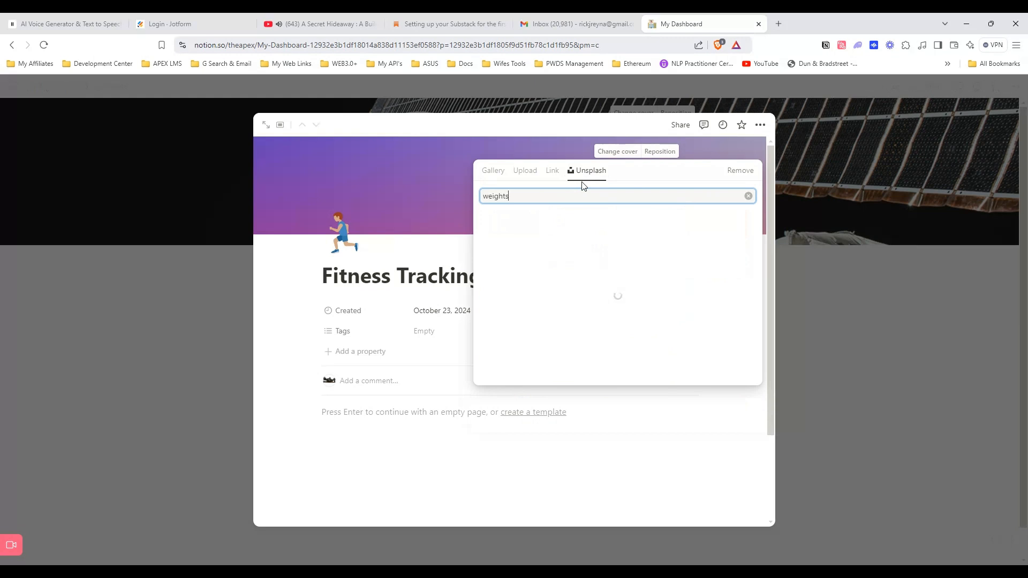
click(582, 330)
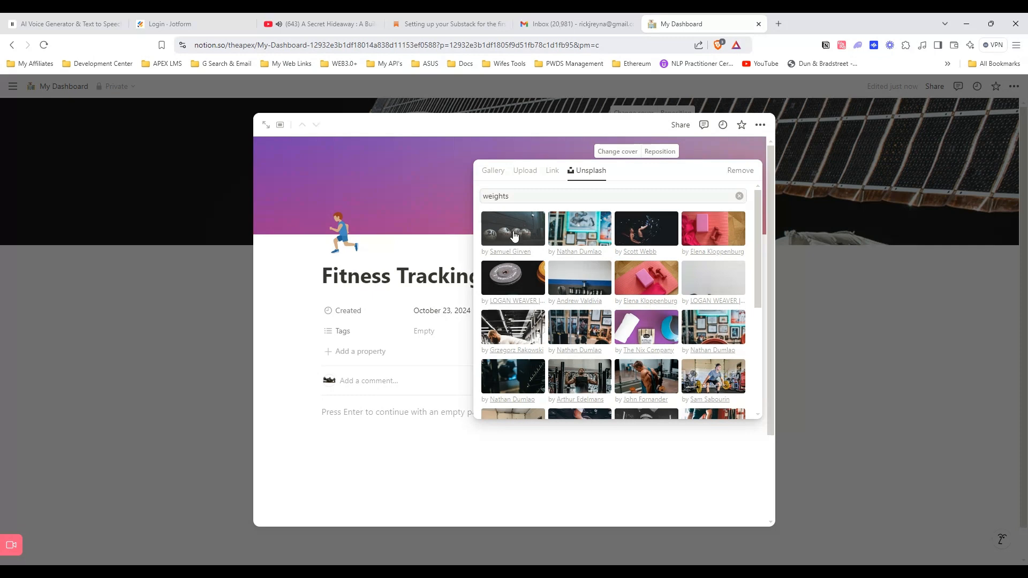
click(388, 203)
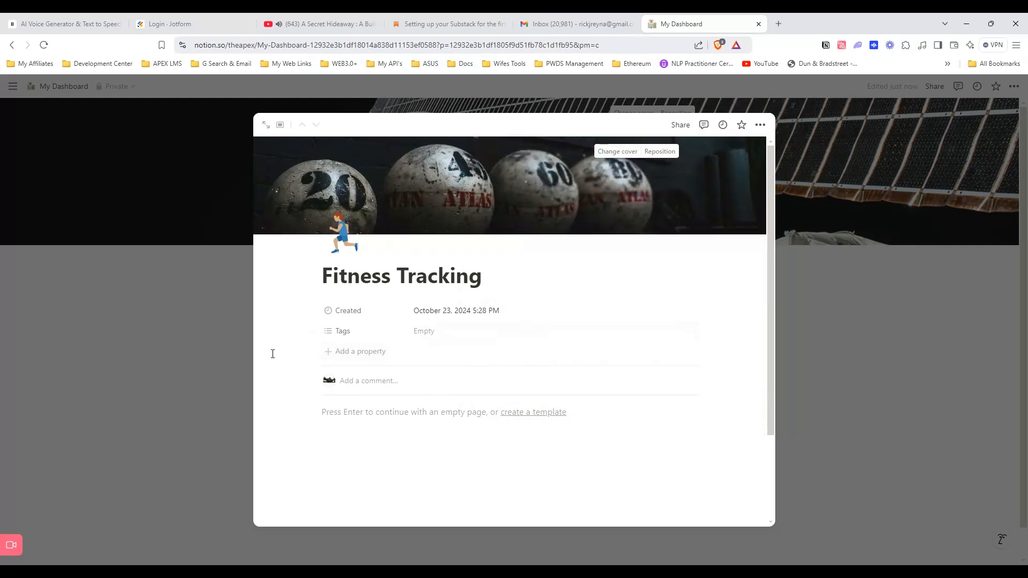
Insert a database table view in the body of the Fitness Tracking page, based on a new blank table.
scroll(321, 354, down, 1)
click(364, 361)
click(302, 359)
scroll(406, 280, down, 10)
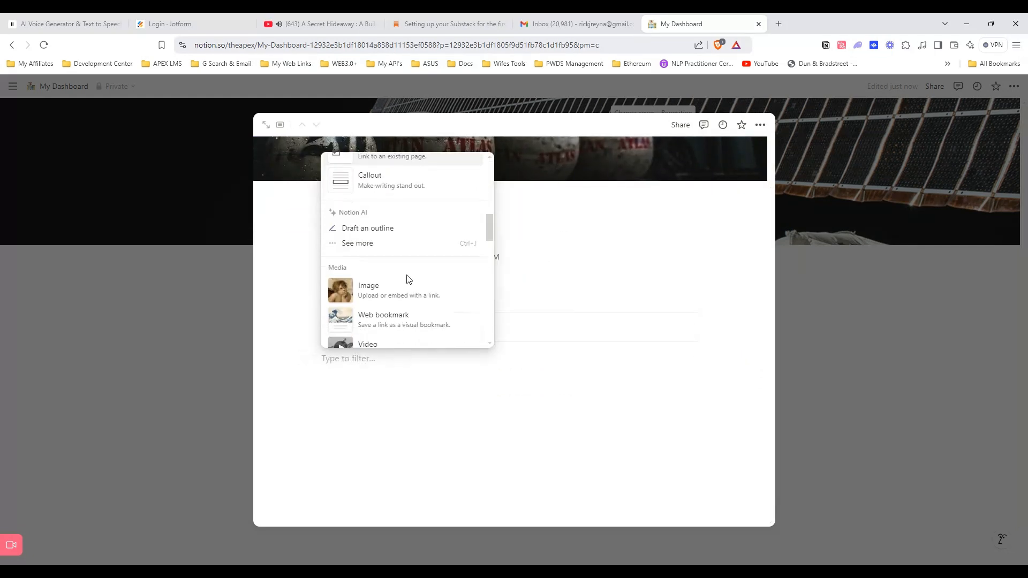
click(382, 233)
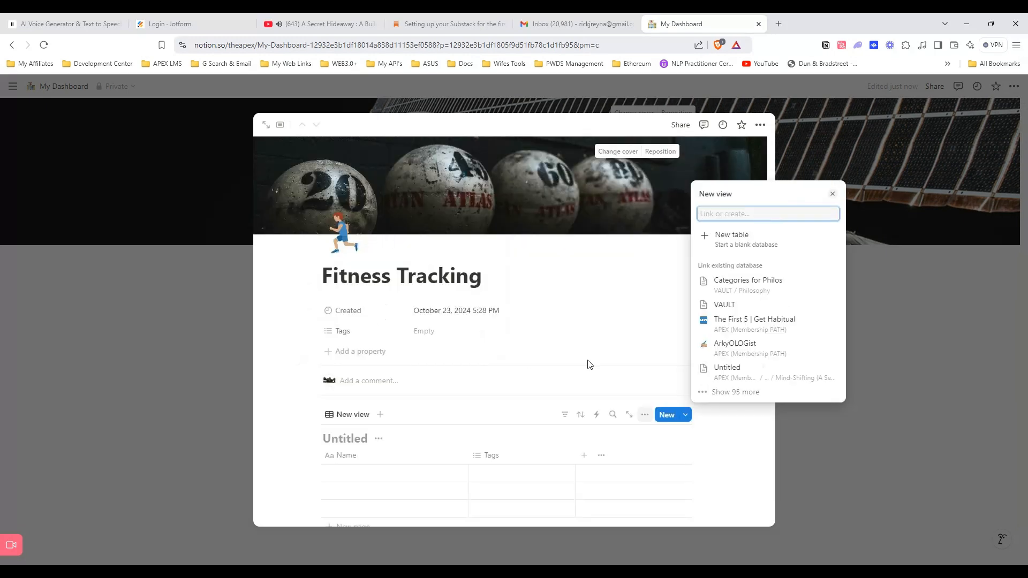
click(588, 298)
Rename the new table's view to PR's and hide the untitled database title.
scroll(482, 321, down, 2)
click(344, 316)
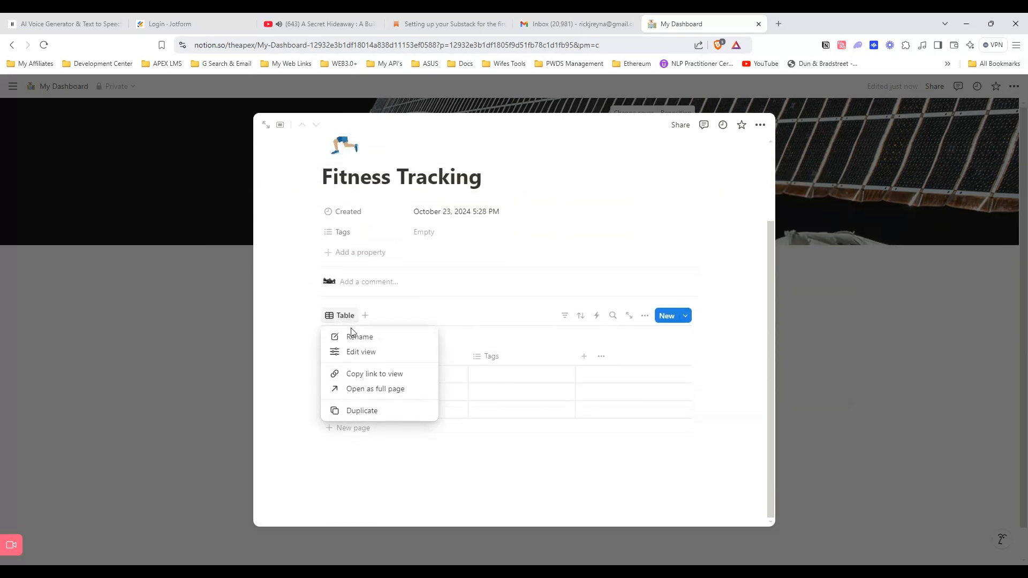
click(363, 339)
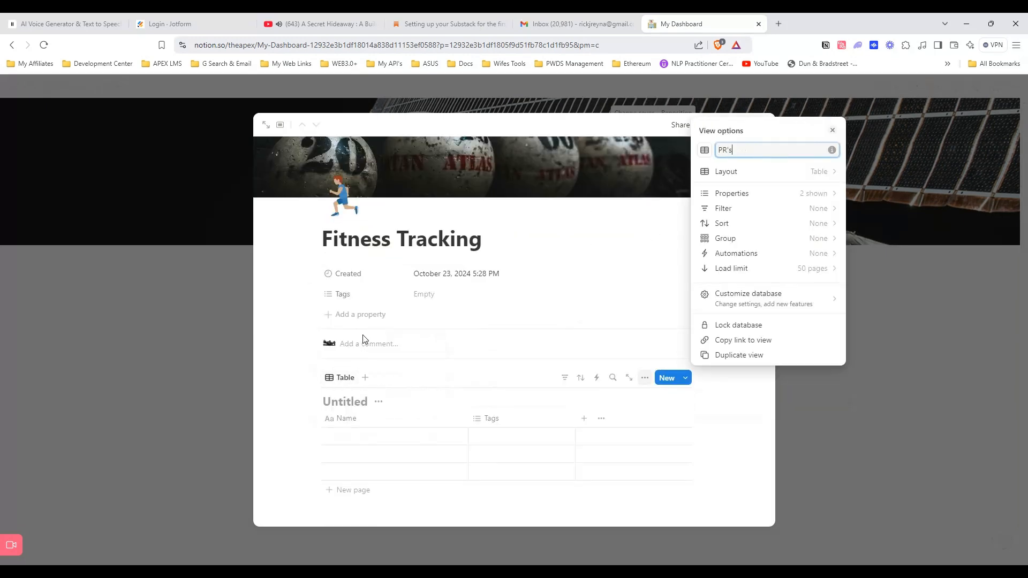
click(752, 427)
scroll(383, 344, down, 1)
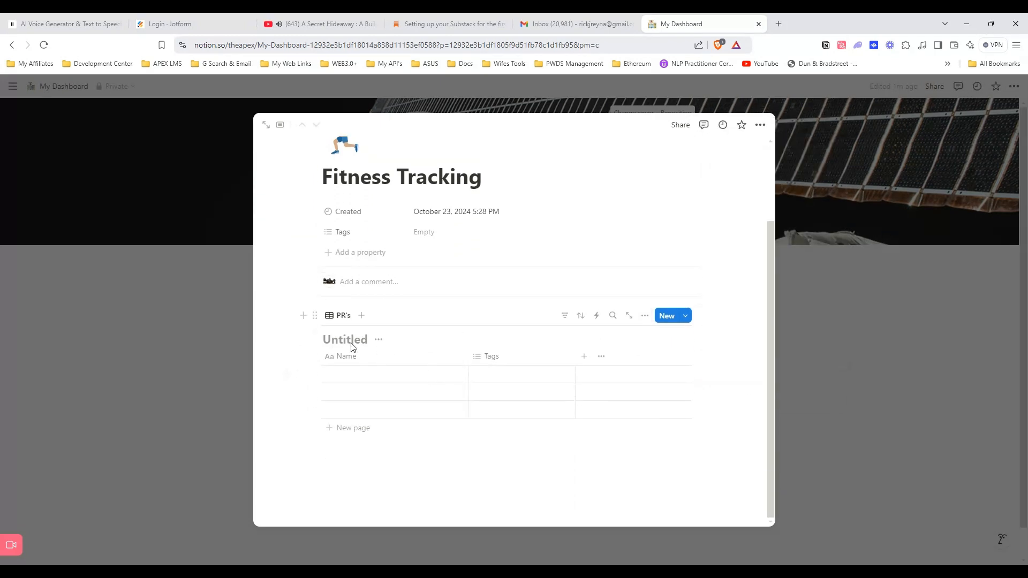
click(378, 340)
click(367, 390)
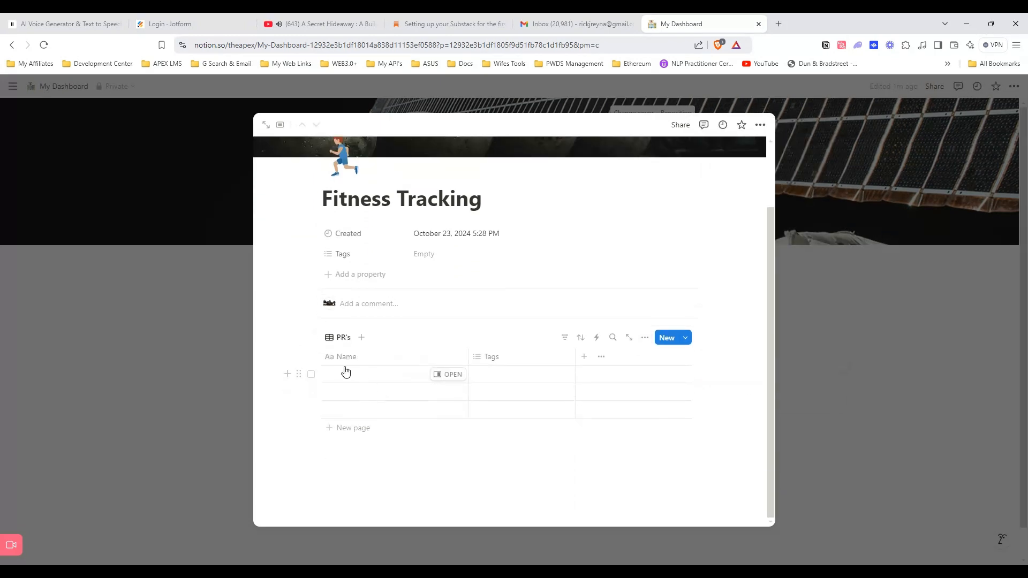
Change the Tags column's icon in the PR's table to the tag icon, found by filtering for "tag".
click(516, 362)
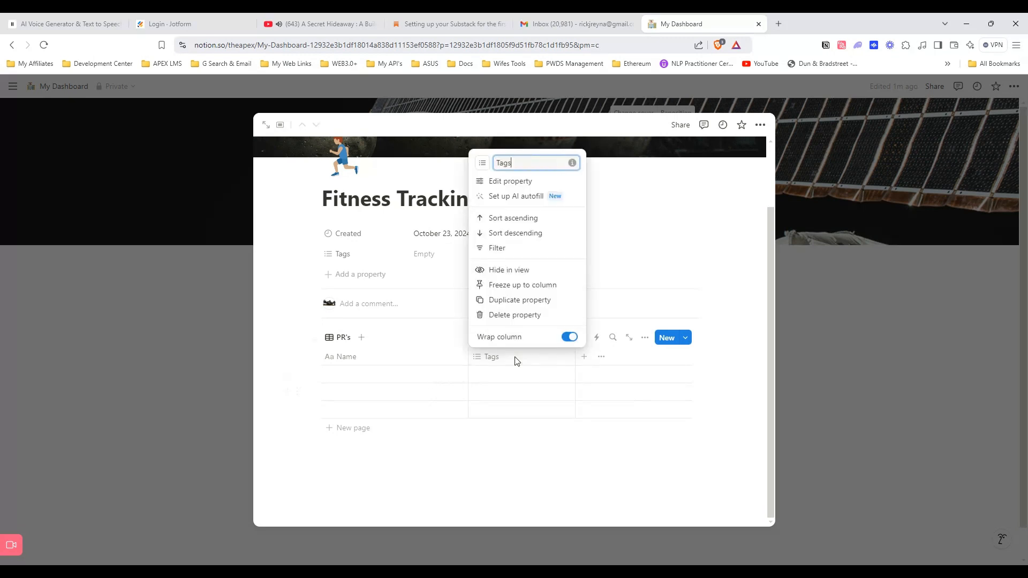
click(481, 164)
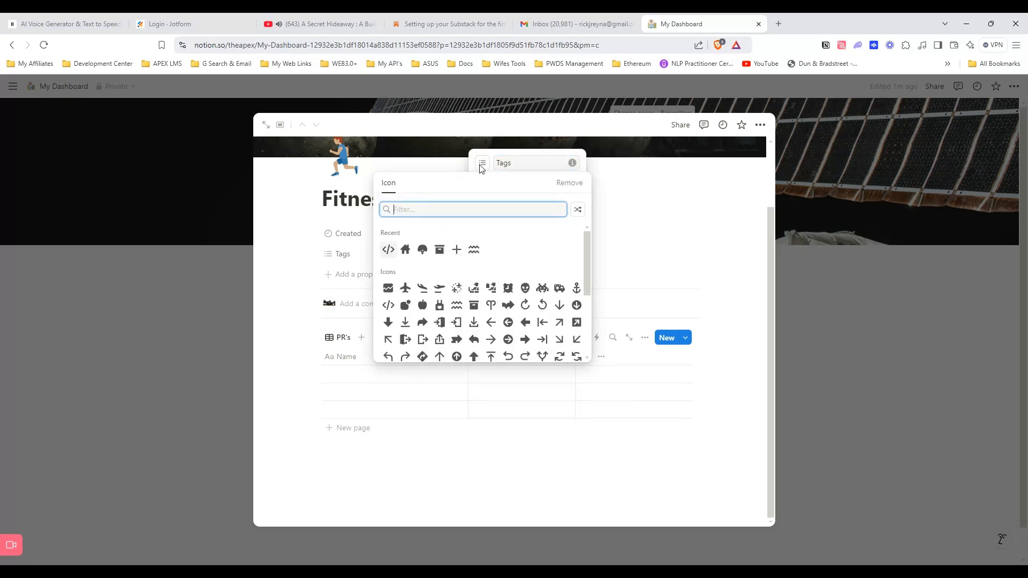
text(tag)
click(405, 235)
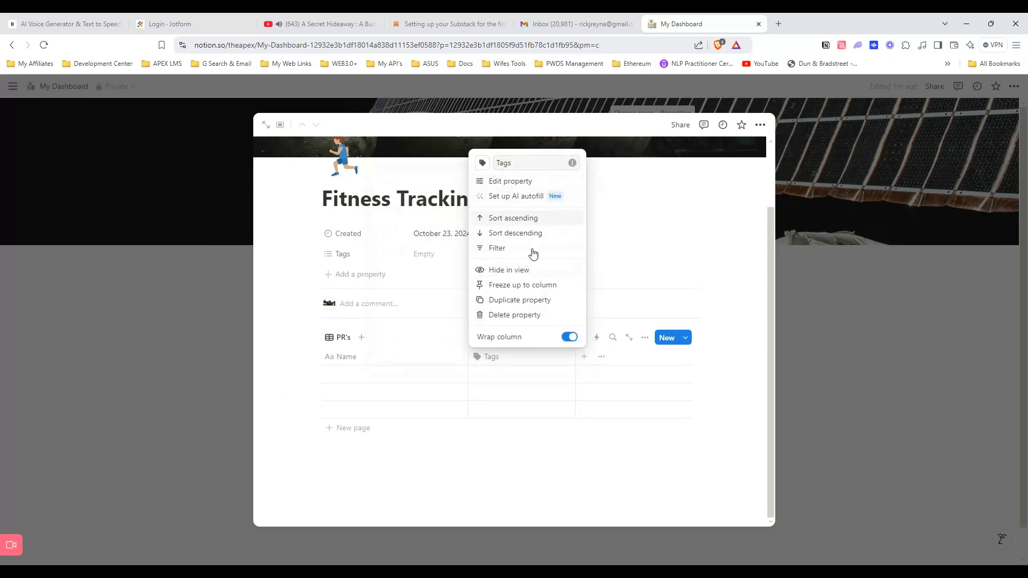
click(528, 364)
Add a Number property to the PR's table and name it Repetitions.
click(584, 357)
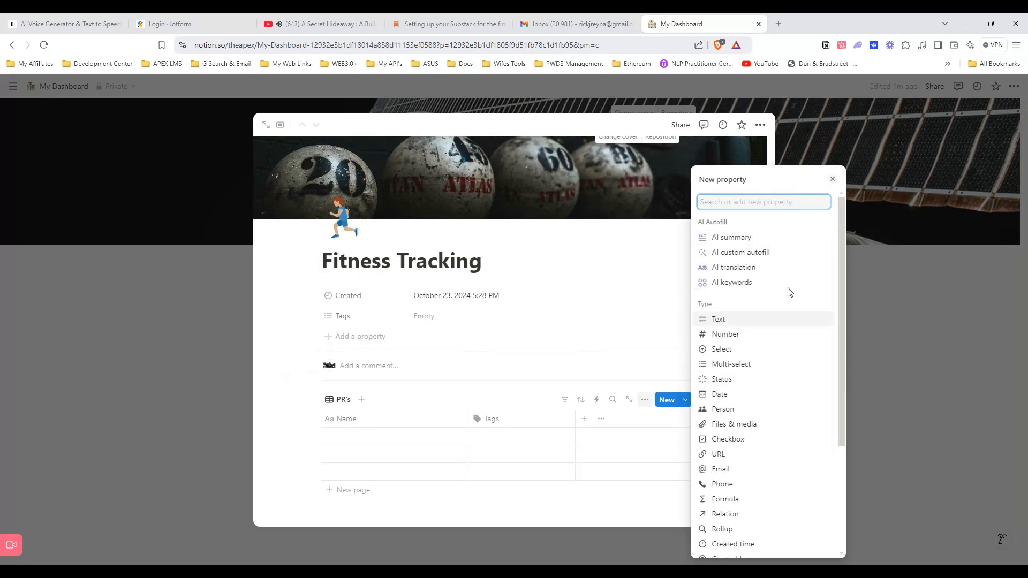
click(725, 335)
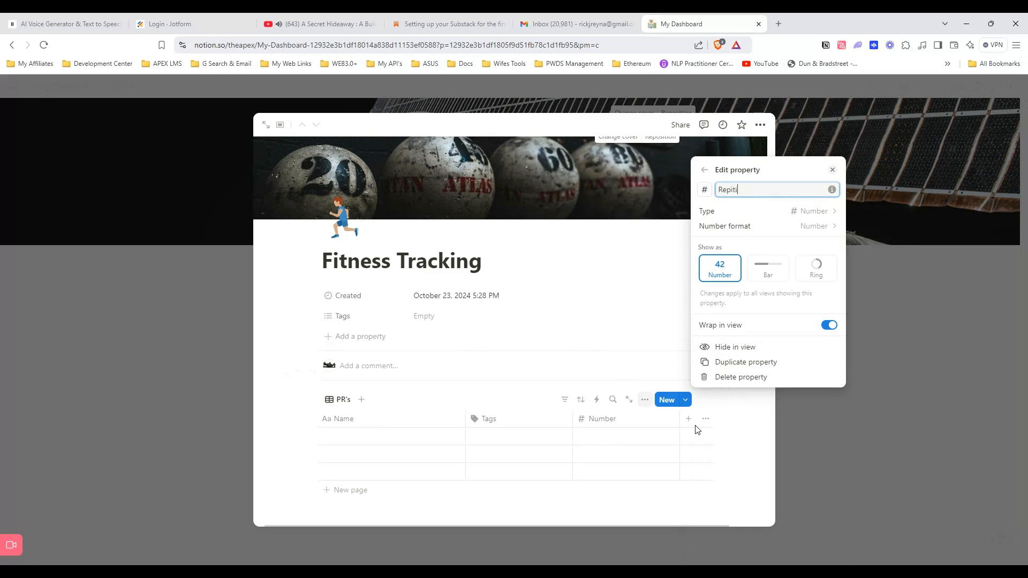
click(640, 282)
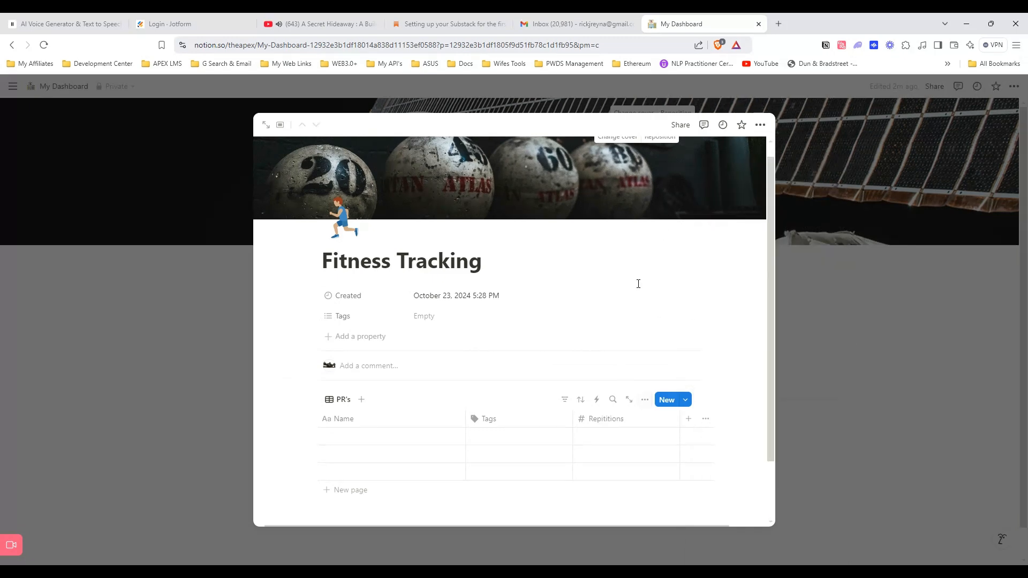
click(669, 420)
text(Repetitions)
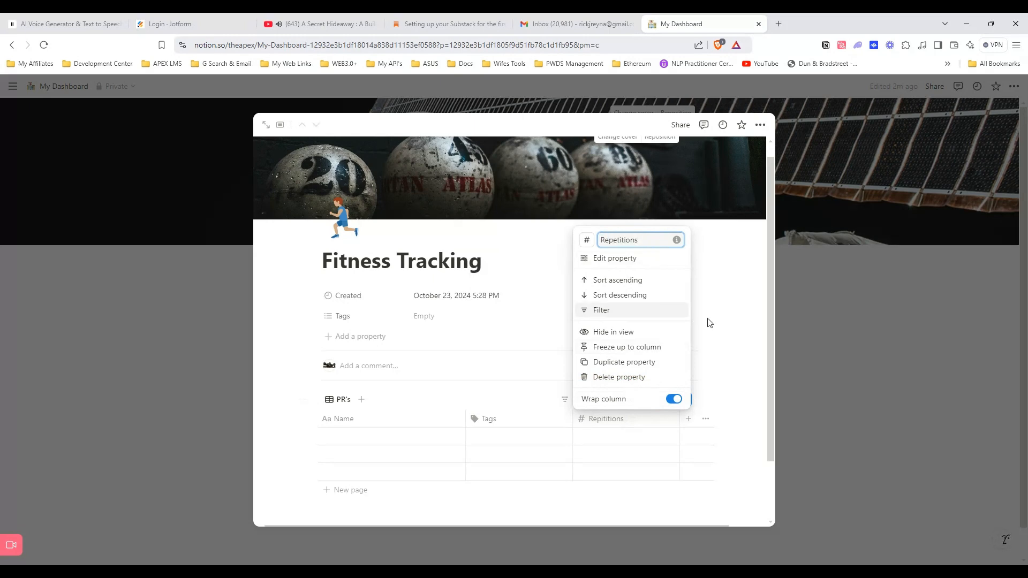
key(Return)
Add a Date property named Date of Training/Workout to the PR's table.
click(688, 418)
click(728, 395)
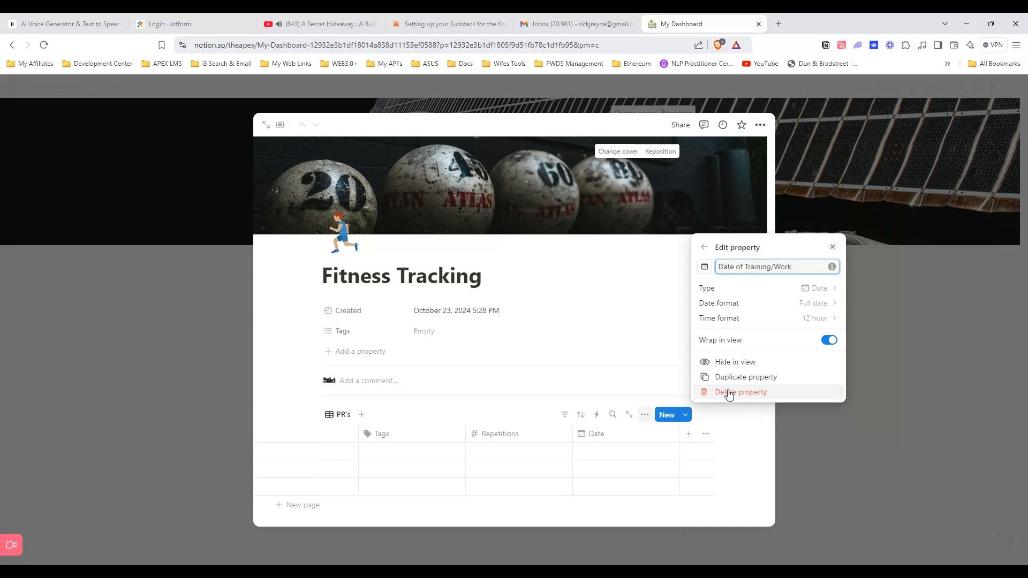
click(661, 293)
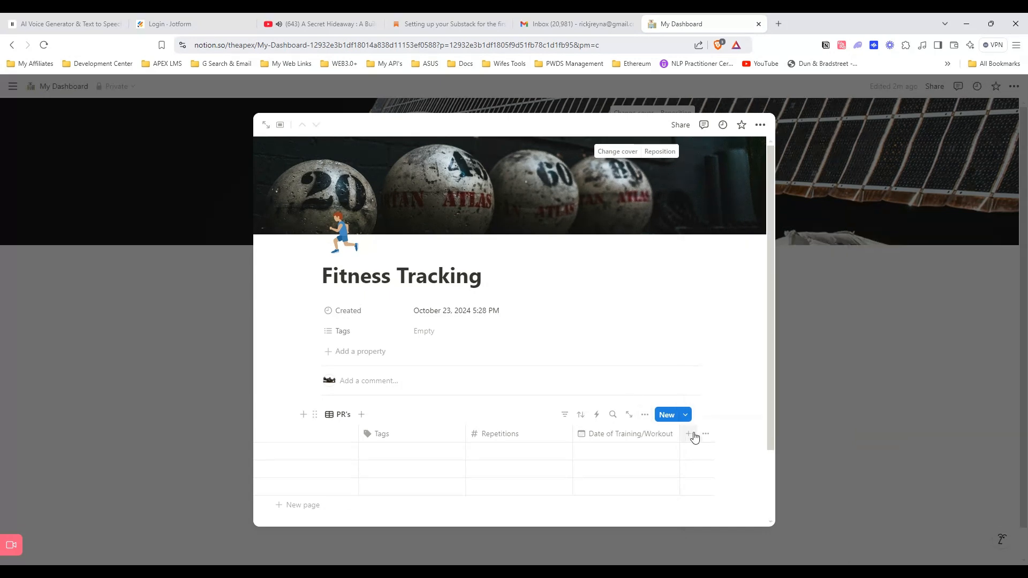
Add a Number property named Weight (Current) to the PR's table.
click(688, 433)
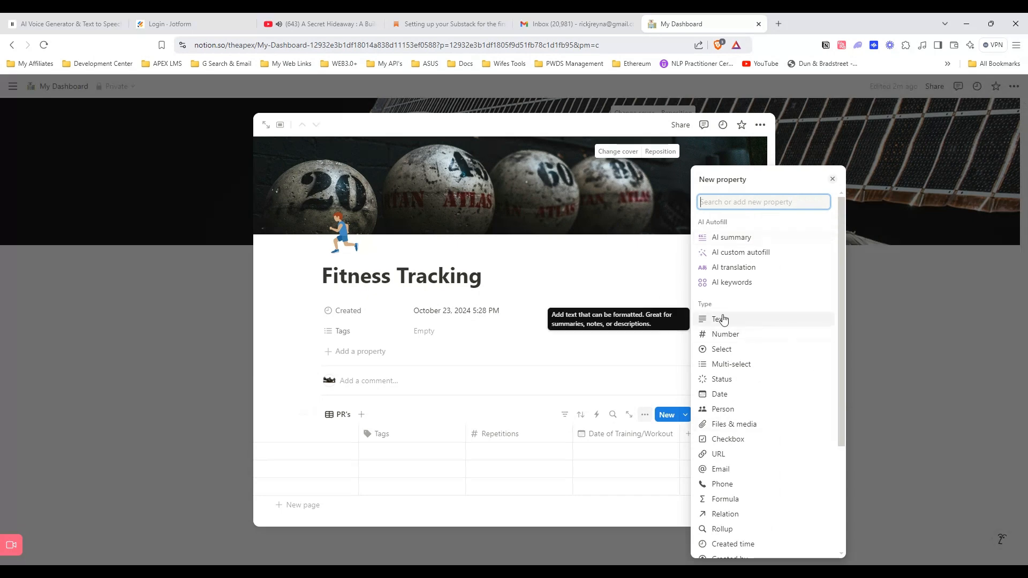
click(726, 335)
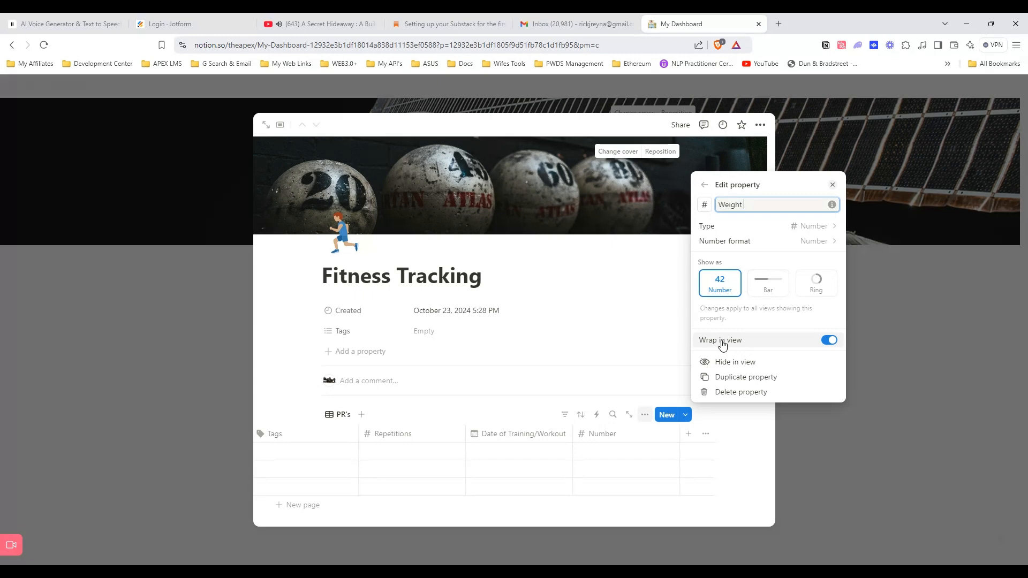
text(Weight (Current))
click(666, 335)
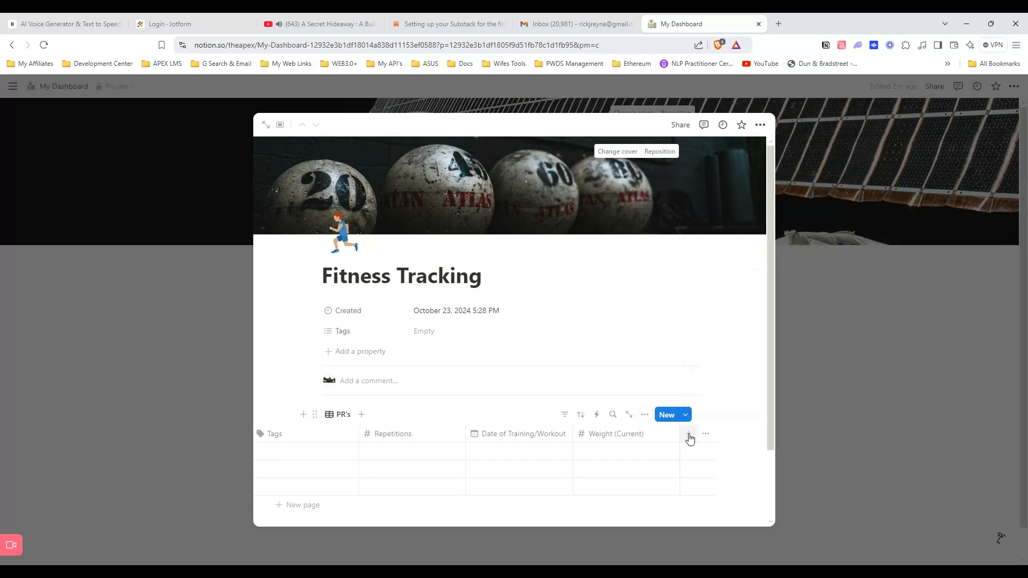
Add a Files & media property named Photo Updates of Progress to the PR's table.
click(688, 434)
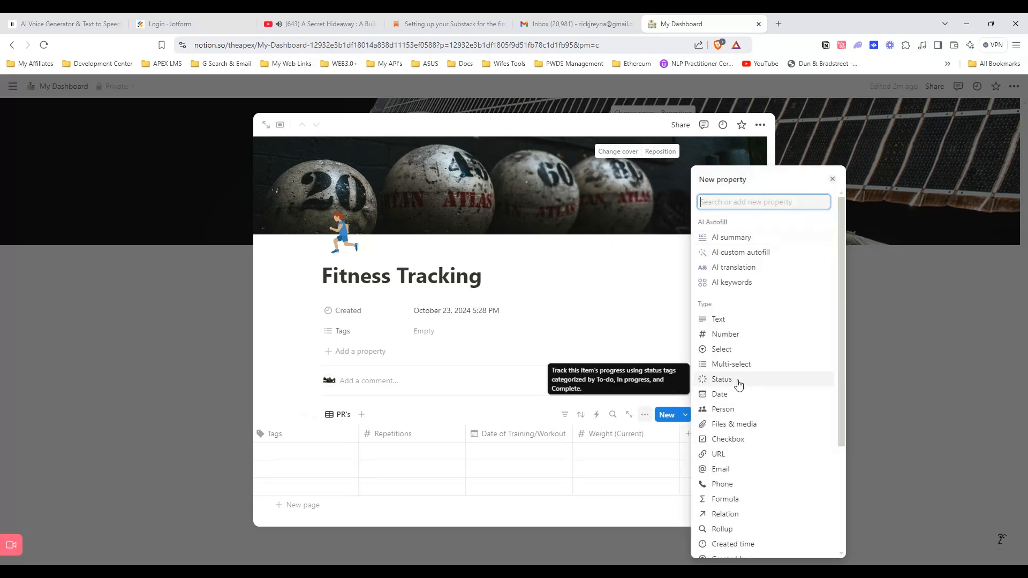
click(747, 425)
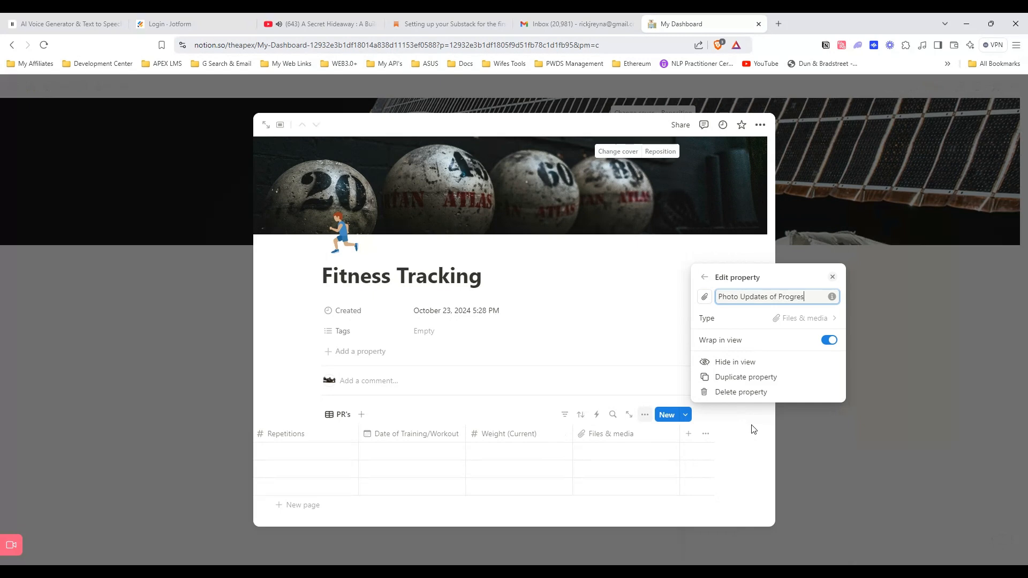
click(638, 318)
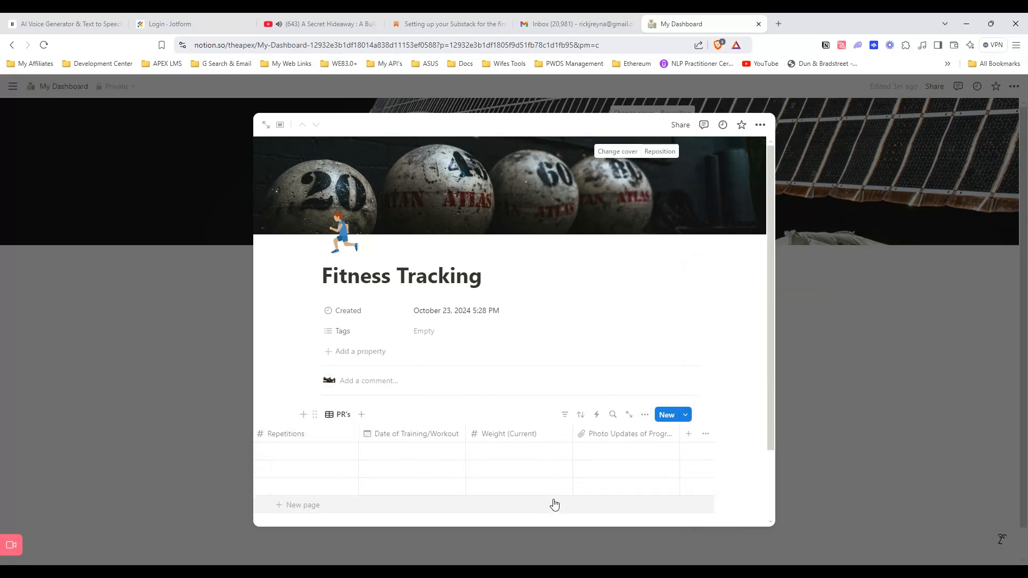
Open a blank row of the PR's table as a page and title it MONDAY.
scroll(550, 498, down, 2)
drag(541, 458, 341, 455)
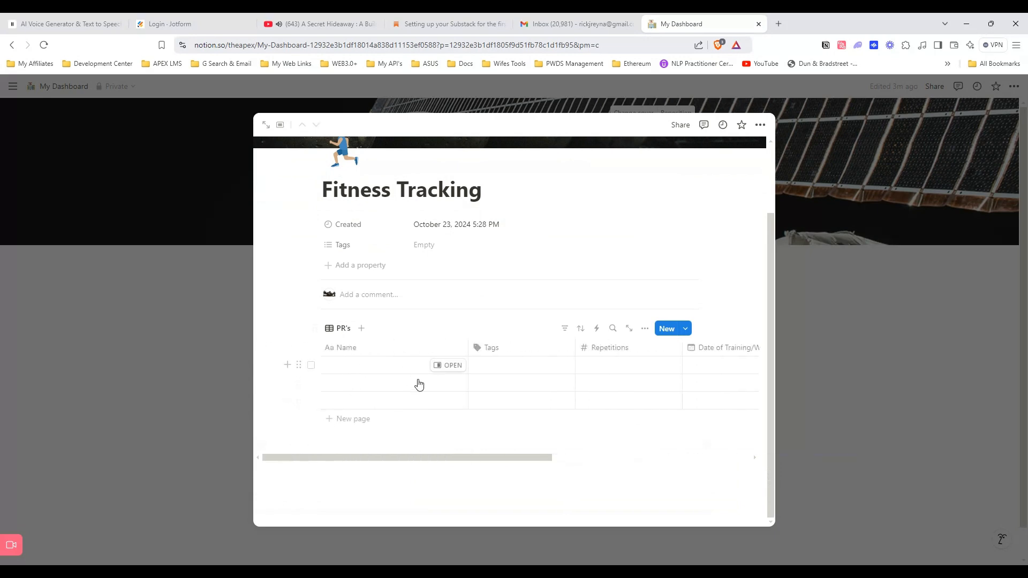
click(449, 383)
text(MONDATY)
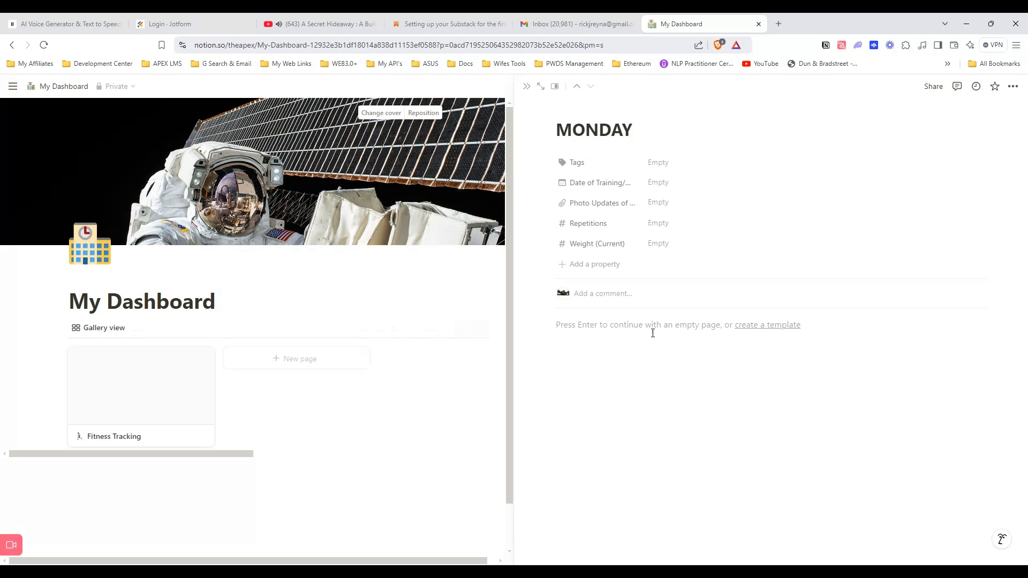
Insert an image block in the MONDAY page with a GIF from GIPHY found by searching "Monday".
click(536, 324)
scroll(625, 427, down, 5)
click(625, 377)
click(776, 356)
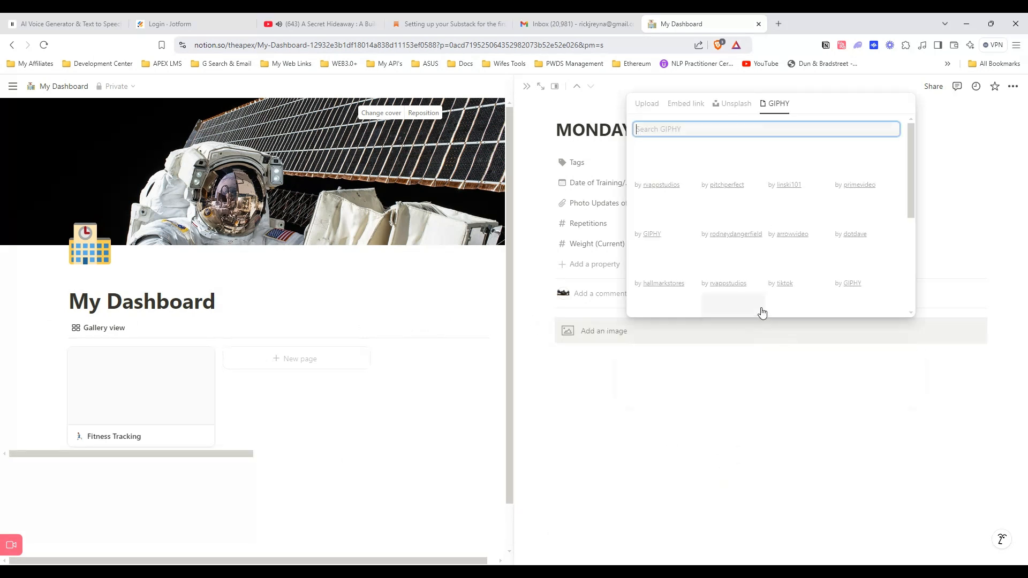
text(MOn)
text(onday)
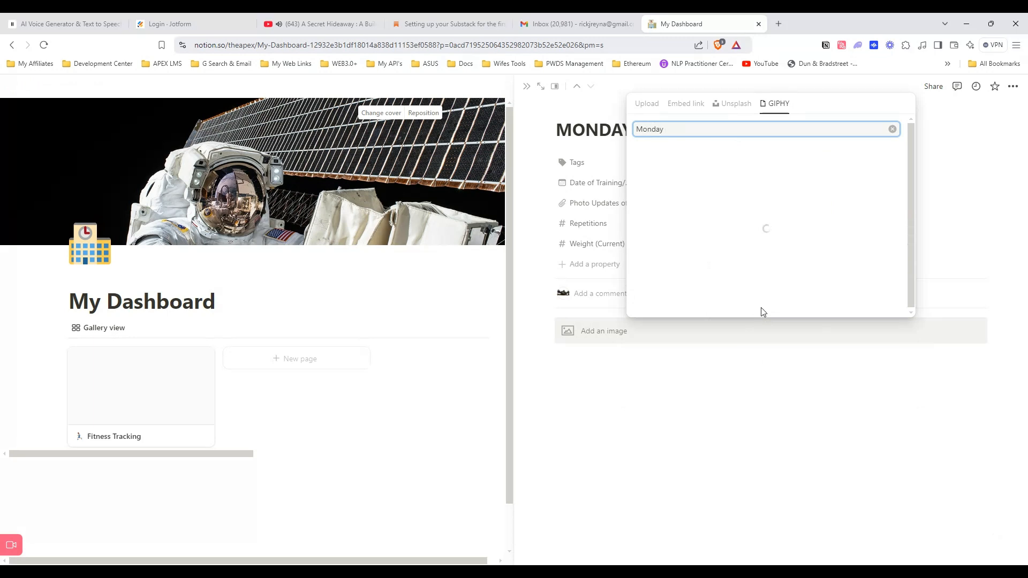
click(811, 210)
scroll(704, 209, down, 3)
Return to the Fitness Tracking page and set the MONDAY row's icon to the number 1 emoji.
click(302, 427)
click(423, 383)
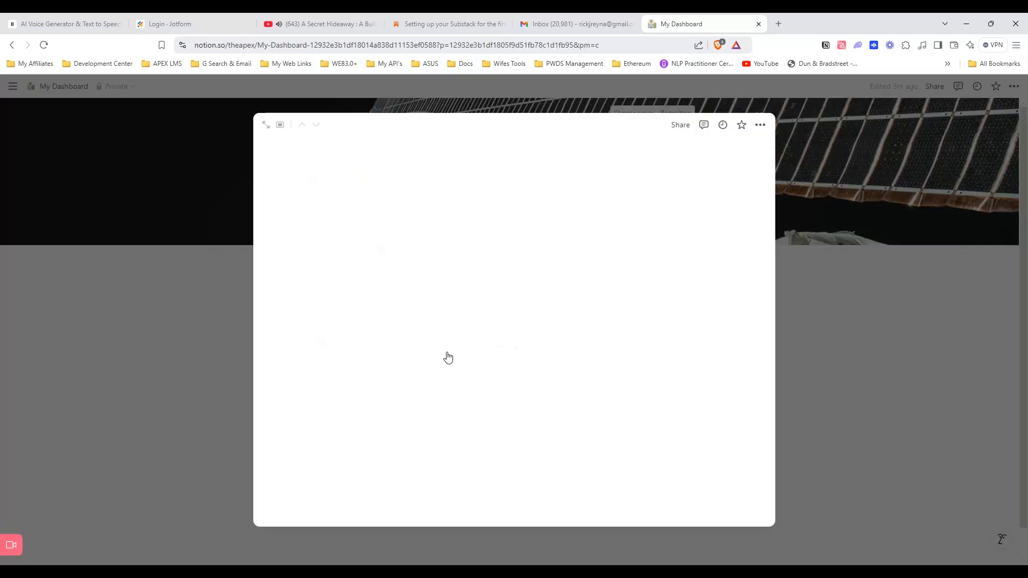
click(329, 402)
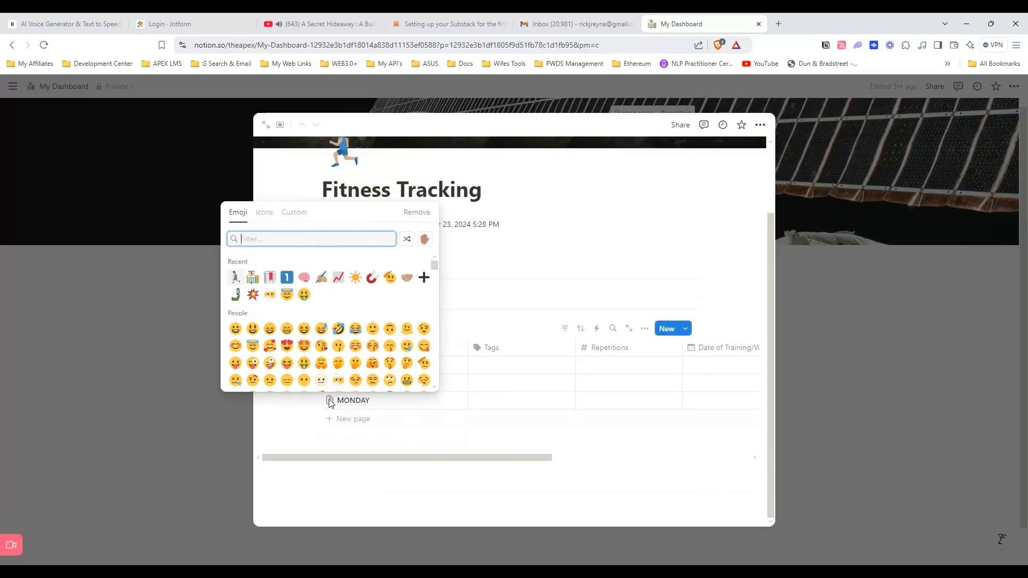
click(288, 278)
Open another blank row as a page titled TUESDAY and give it the number 2 emoji, found by searching "two".
click(452, 381)
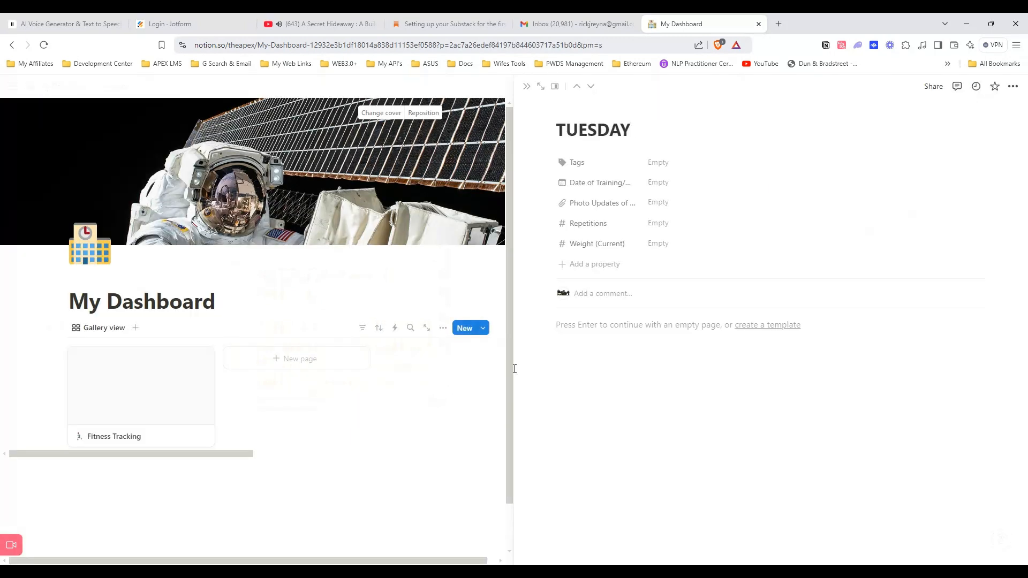
click(566, 111)
text(two)
click(503, 203)
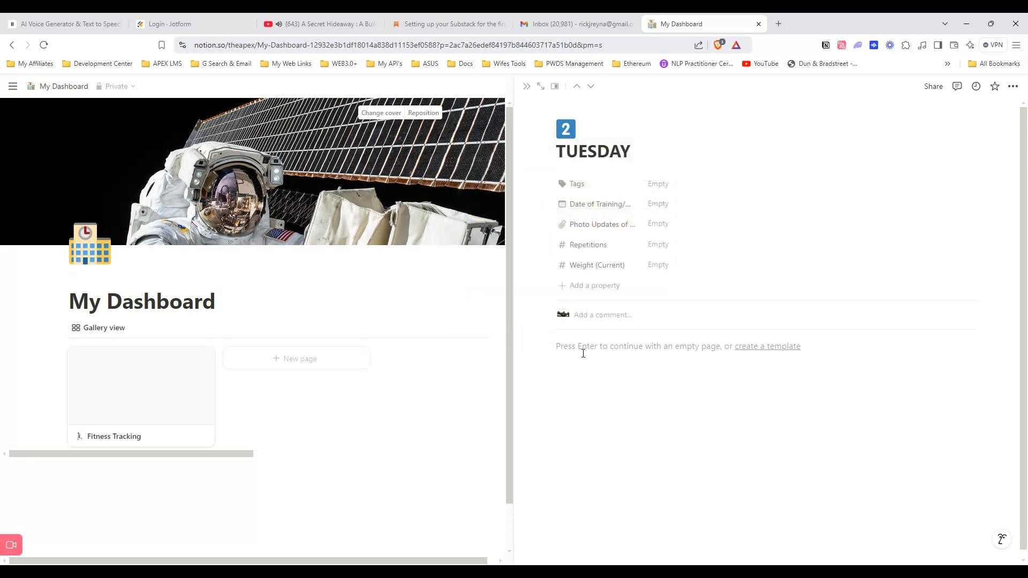
Insert an image block in the TUESDAY page with a Happy Tuesday GIF found on GIPHY, and close the page.
click(583, 351)
click(536, 347)
scroll(628, 452, down, 14)
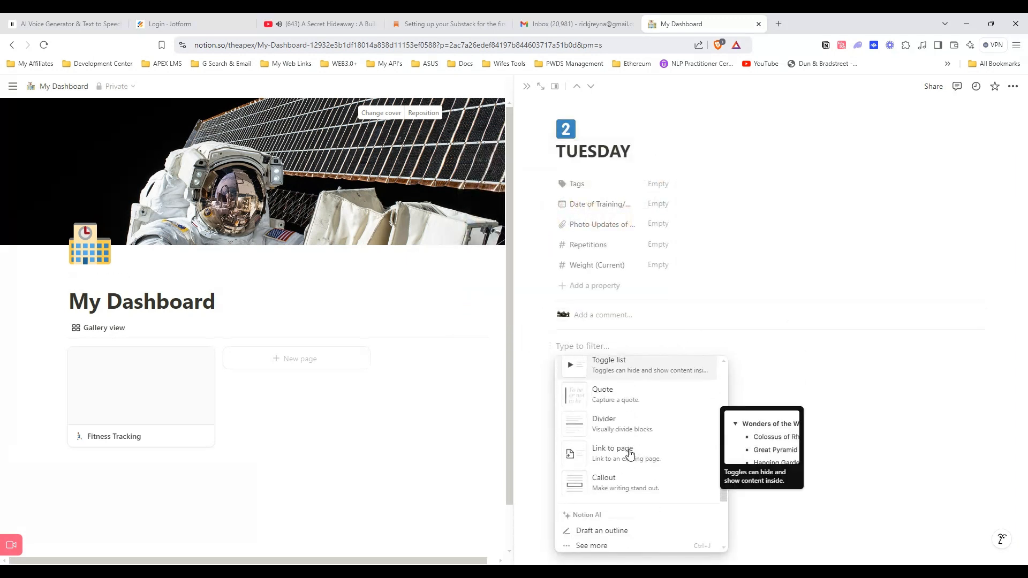
click(613, 506)
click(776, 377)
text(tur)
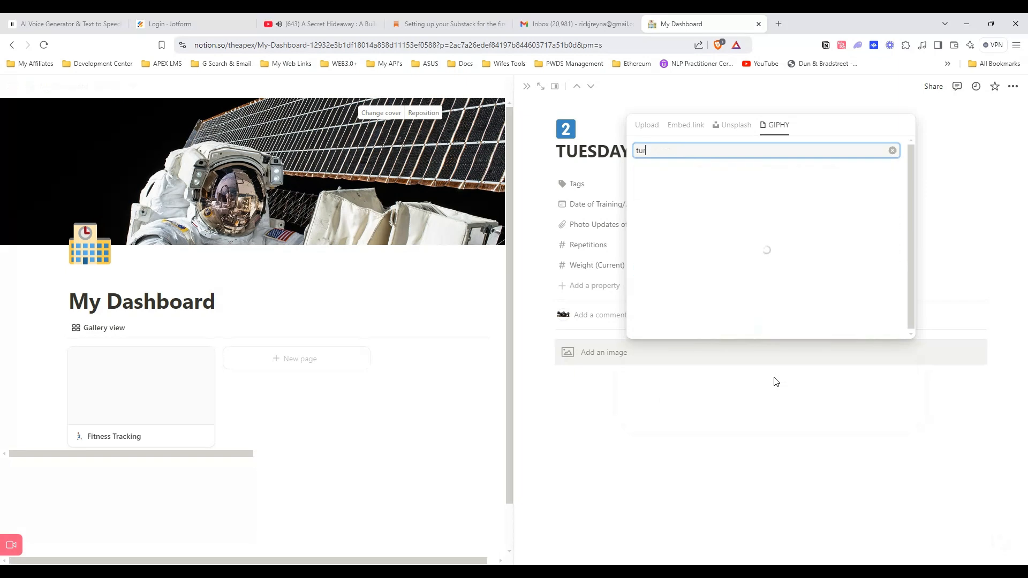
click(872, 180)
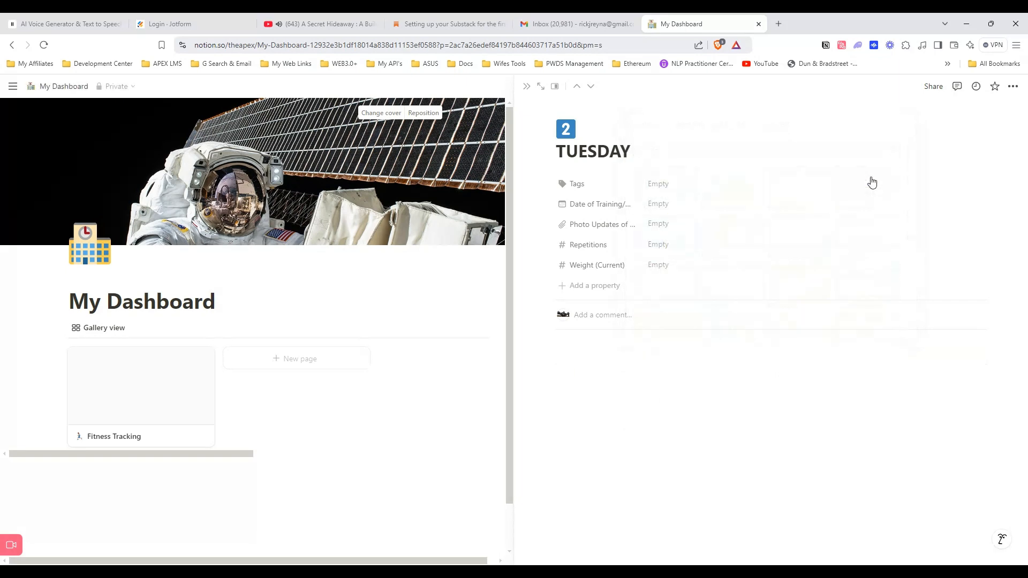
click(402, 449)
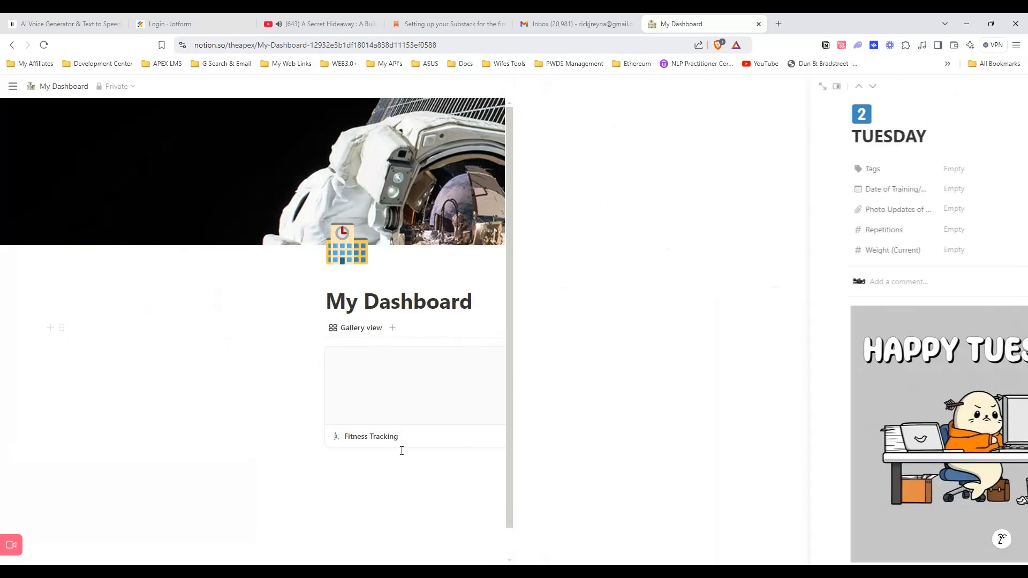
Insert an image above the PR's table on the Fitness Tracking page, using the puppet GIF found by searching GIPHY for "workout".
click(416, 385)
scroll(359, 430, down, 2)
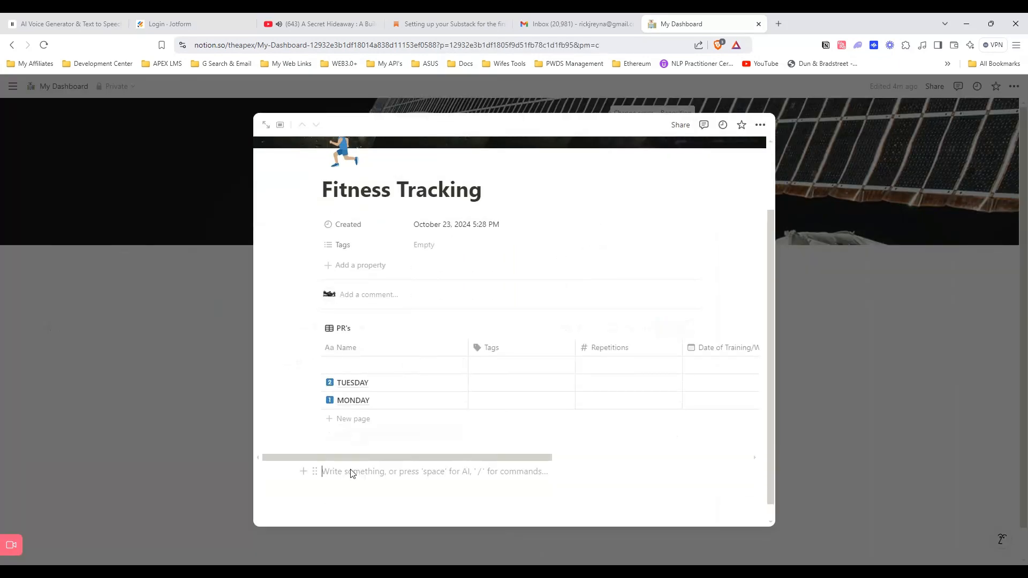
drag(315, 467, 305, 321)
click(301, 324)
scroll(381, 442, down, 5)
click(381, 442)
click(513, 356)
text(workout)
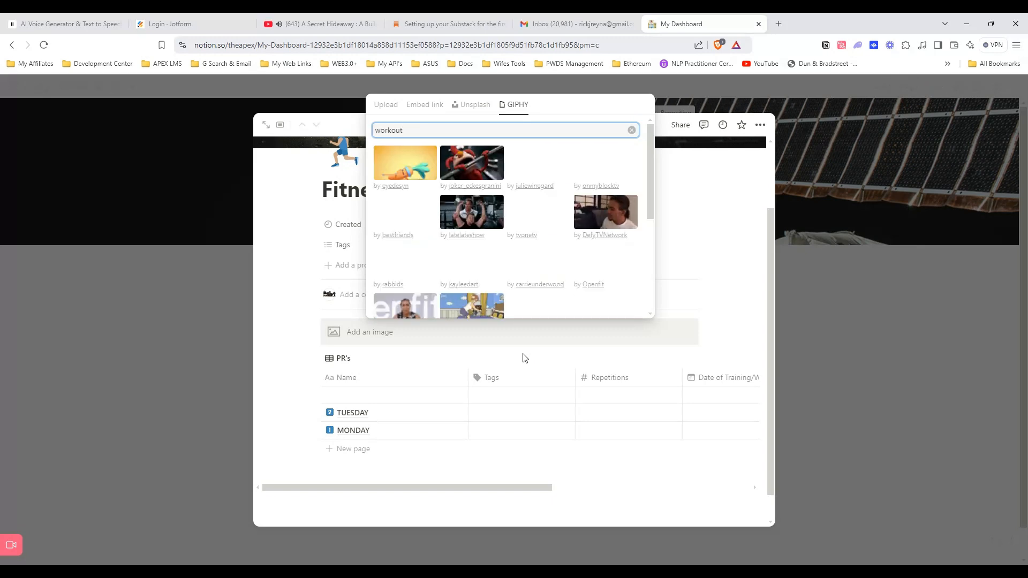
click(461, 165)
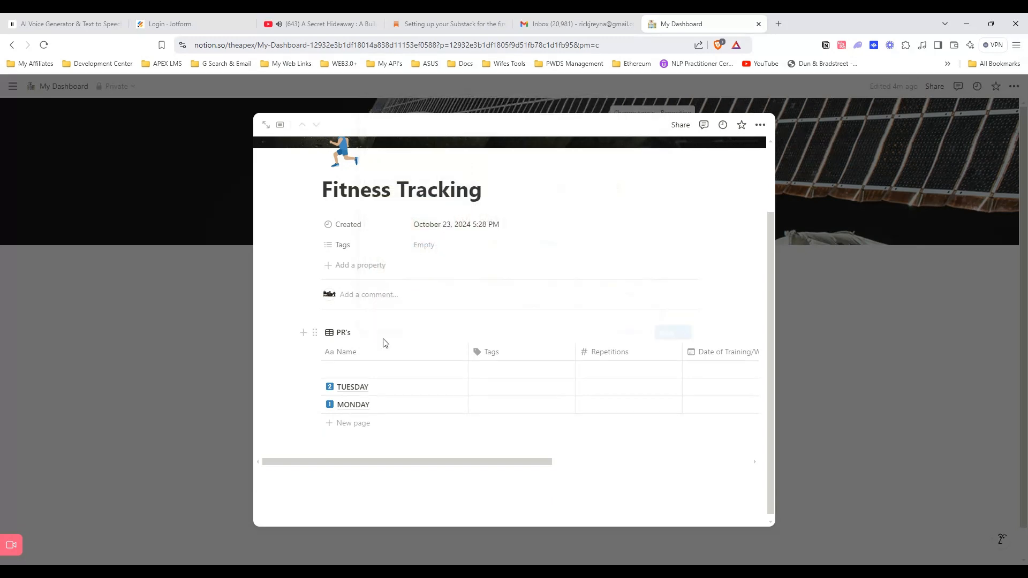
Open the blank row of the PR's table as a page titled WEDNESDAY and give it the number 3 emoji, found by searching "3".
scroll(284, 259, down, 3)
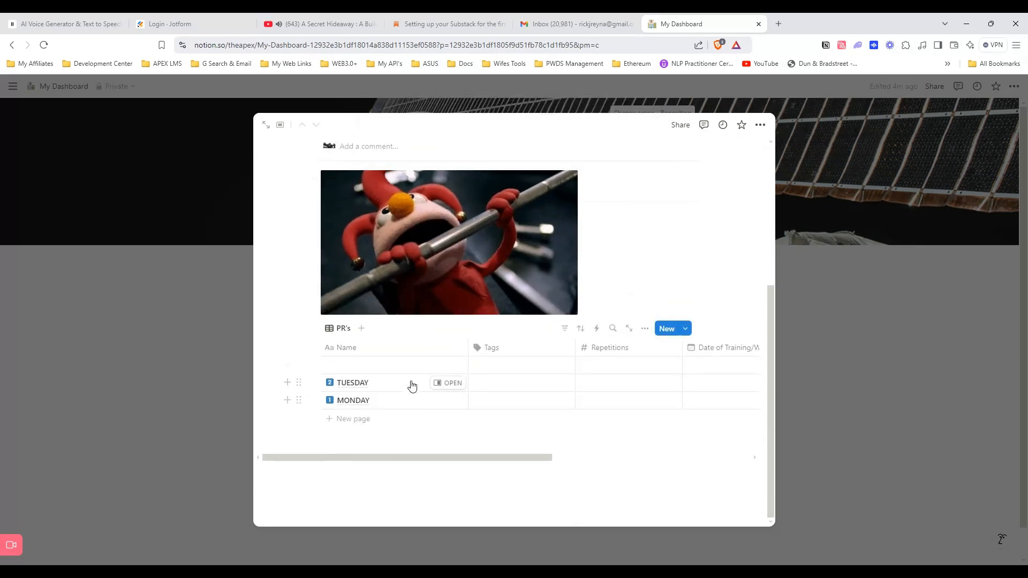
click(447, 366)
text(WE)
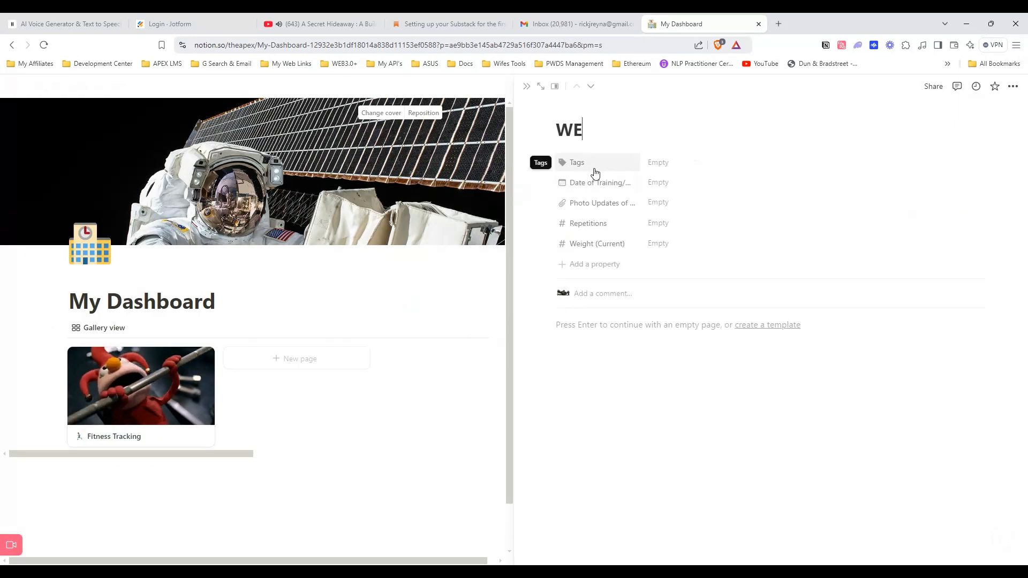
text(DNESDAY)
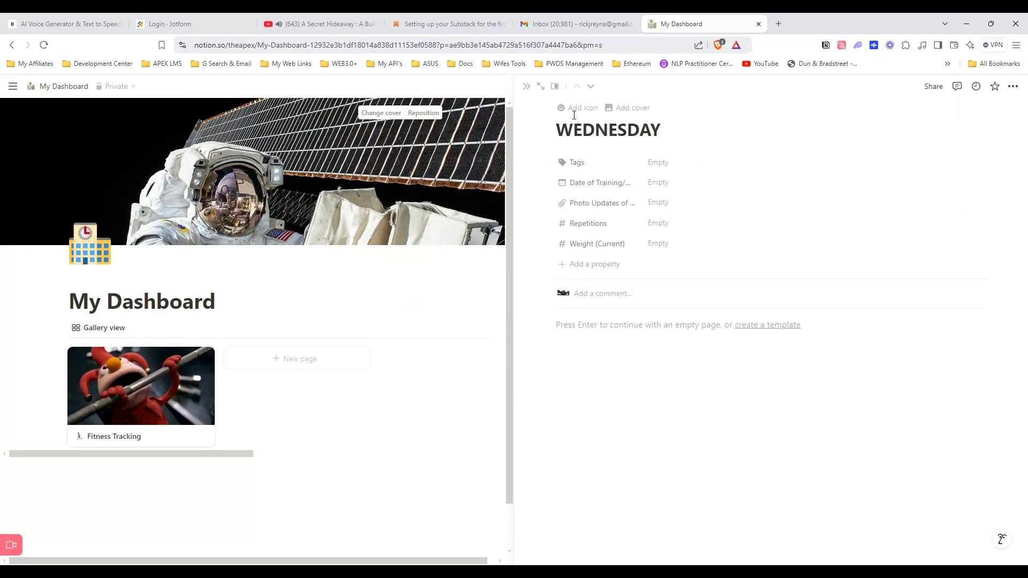
click(577, 108)
text(3)
click(524, 203)
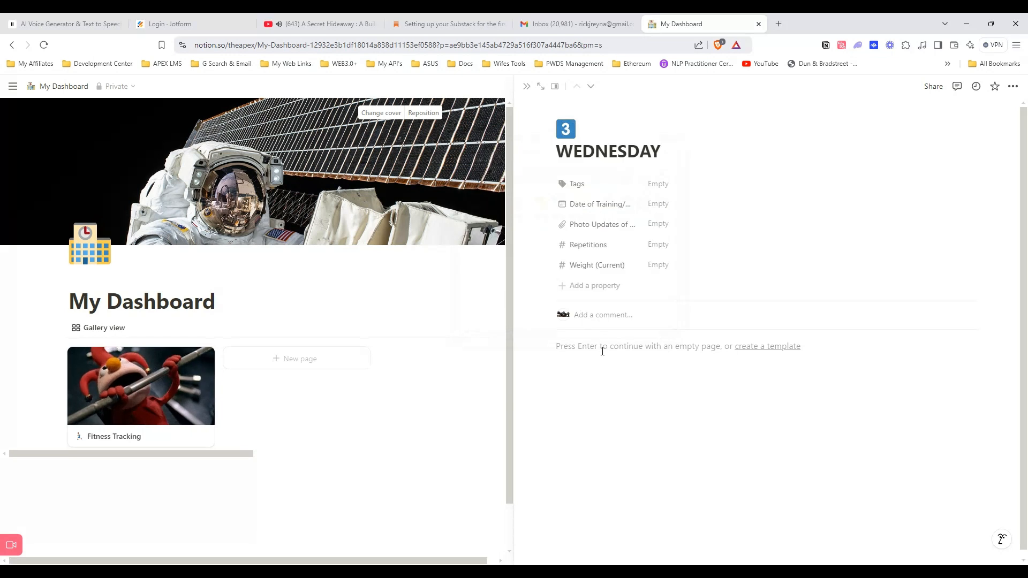
Insert an image block in the WEDNESDAY page with a GIPHY GIF found by searching "wednesday", and close the page.
click(603, 345)
click(542, 347)
scroll(643, 434, down, 5)
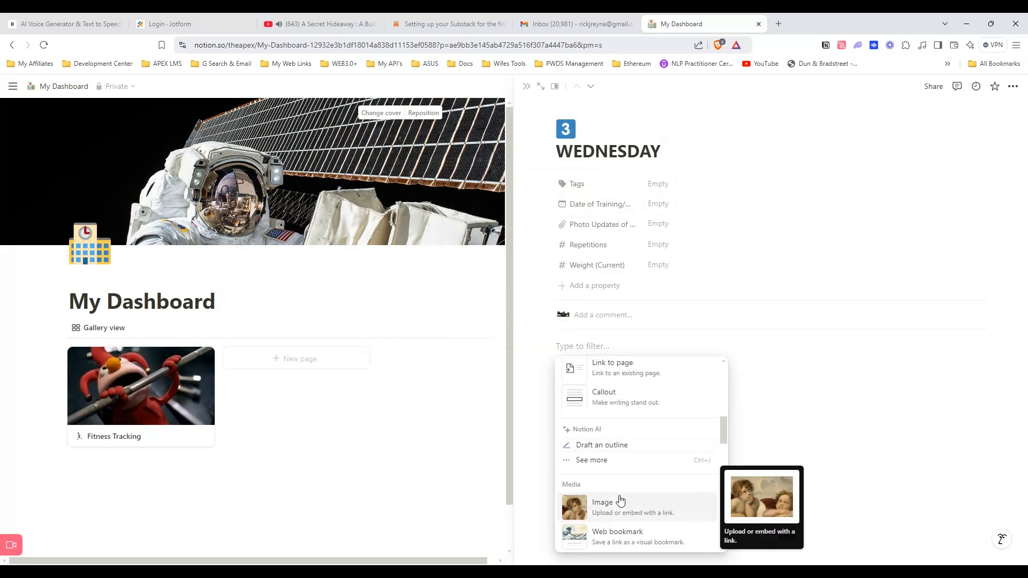
click(618, 502)
click(774, 375)
text(wednesday)
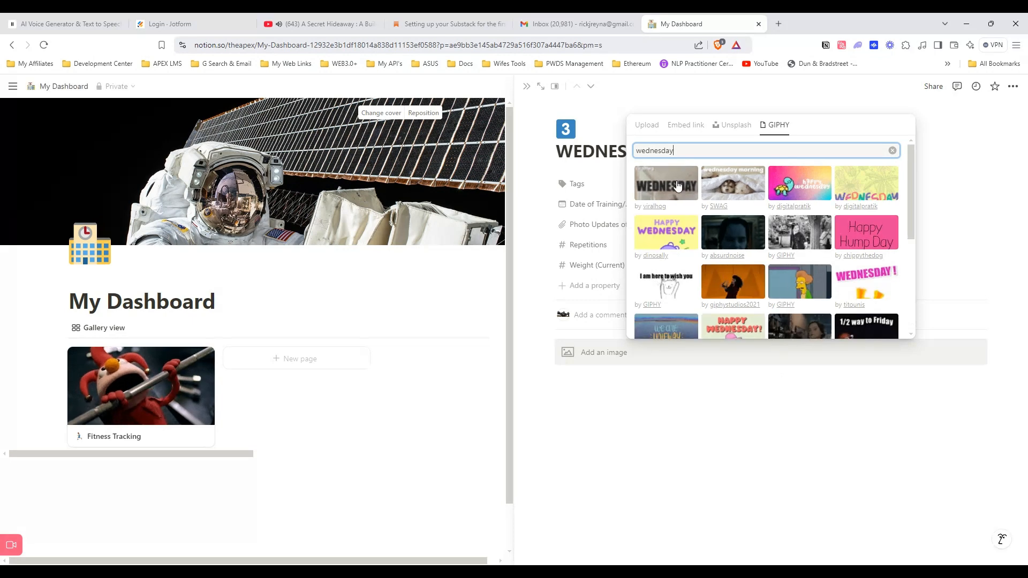
click(676, 184)
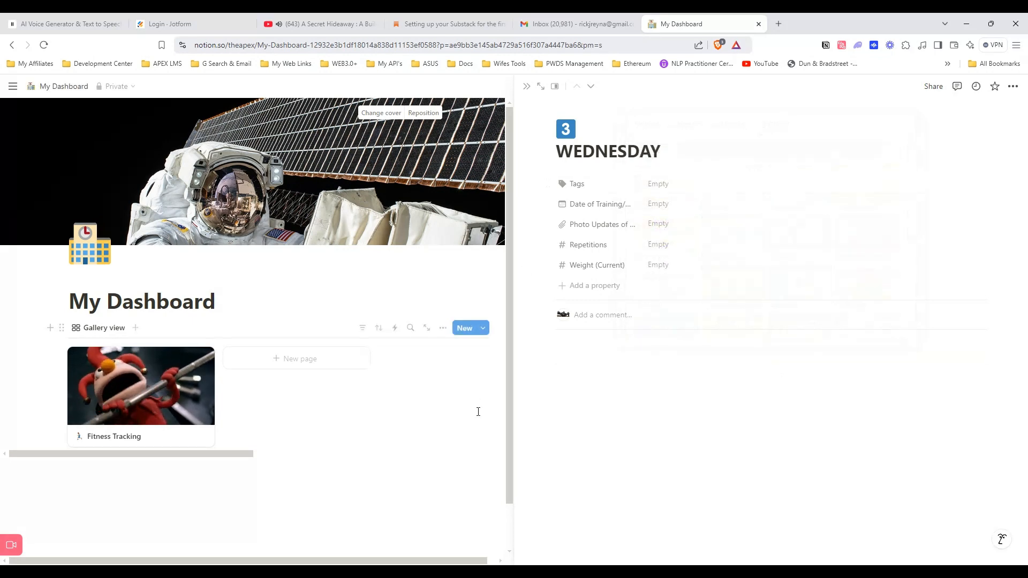
click(527, 86)
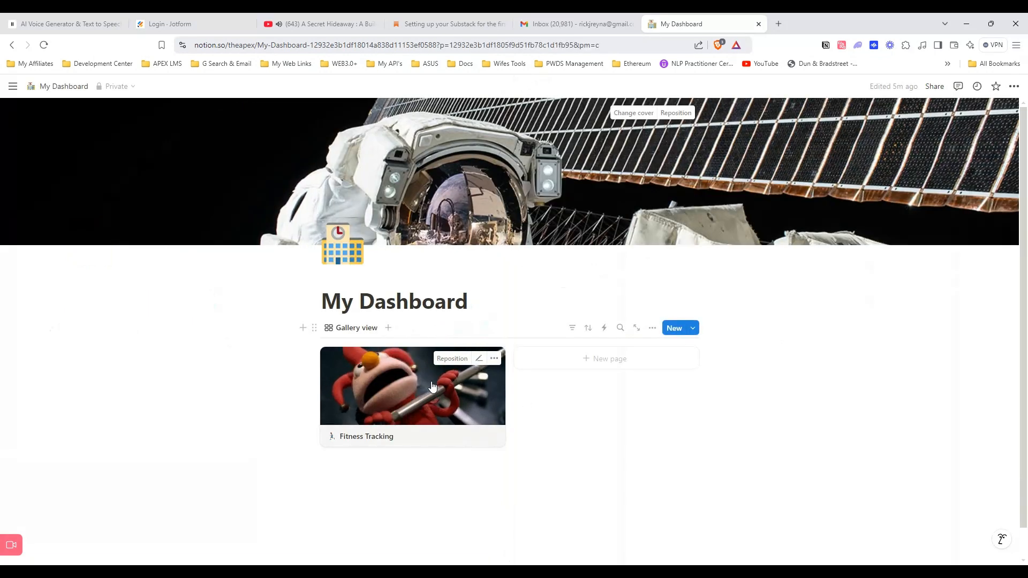
Open the Fitness Tracking page from the dashboard gallery as a full page and go to its PR's table.
click(420, 381)
click(265, 125)
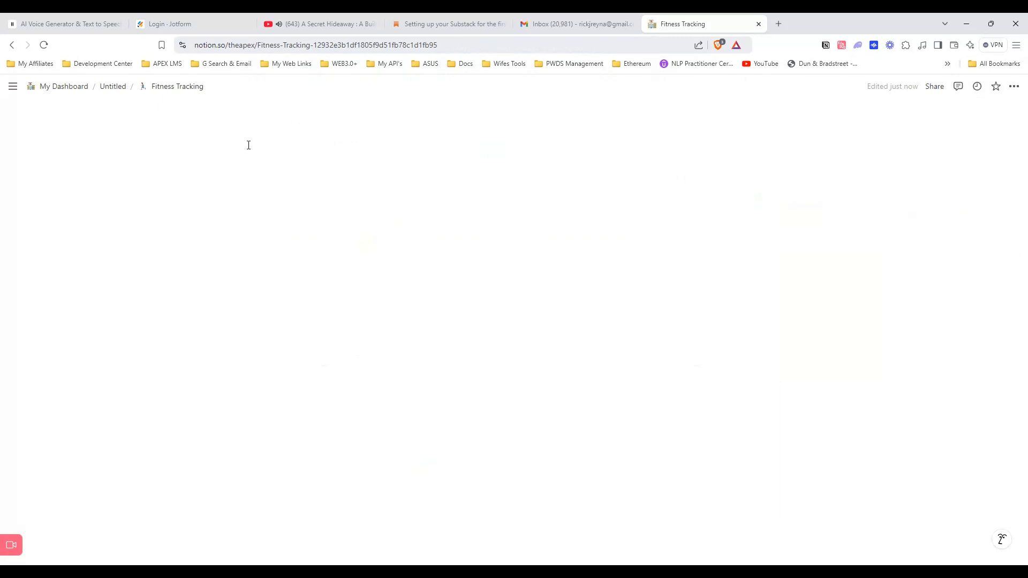
scroll(285, 229, down, 5)
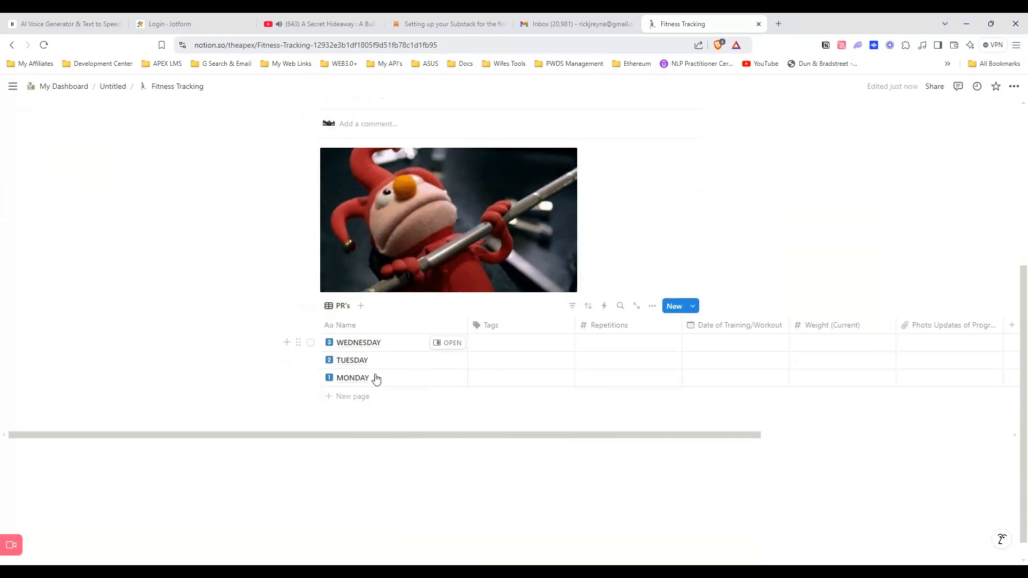
Create a Failure tag for the WEDNESDAY row and colour it red.
drag(327, 435, 427, 435)
click(330, 343)
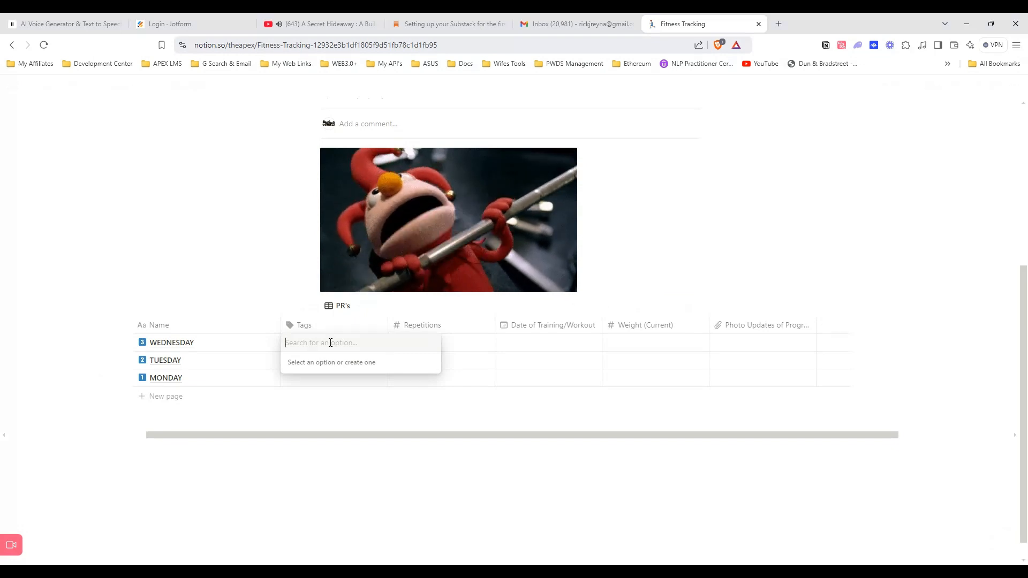
text(Failure)
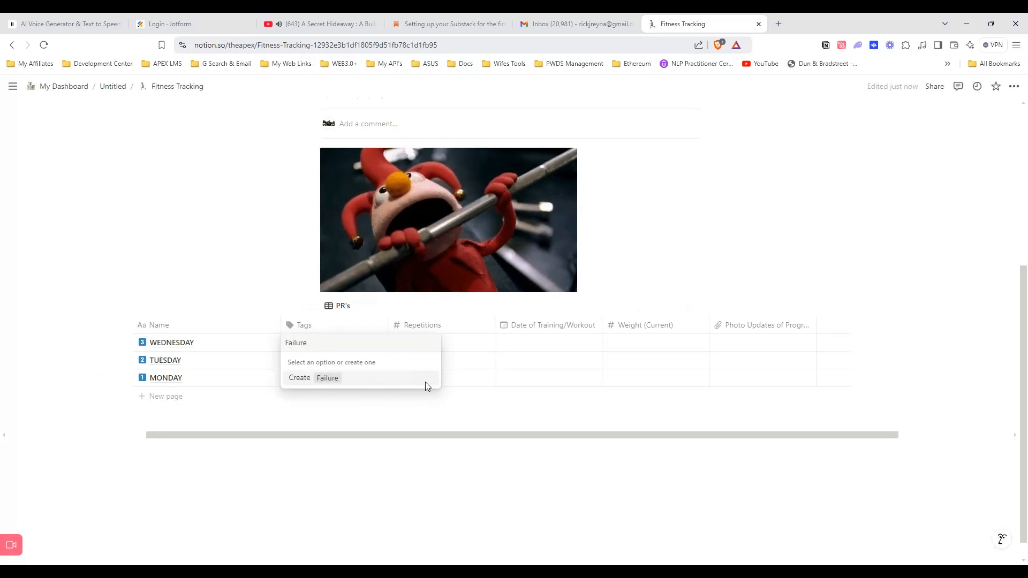
key(Return)
click(428, 379)
click(408, 360)
click(338, 345)
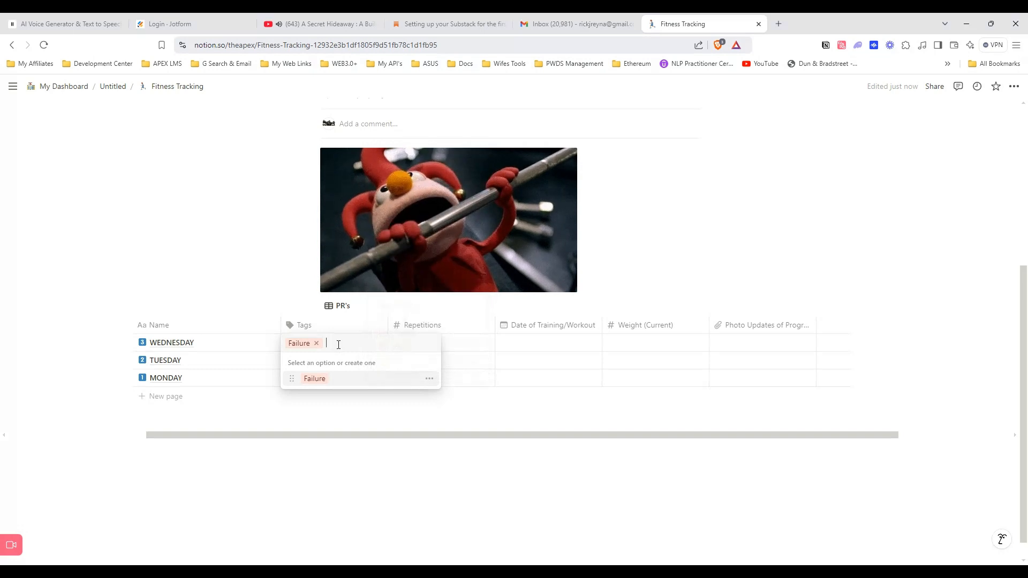
click(319, 361)
Create a Reps tag for the TUESDAY row.
click(319, 361)
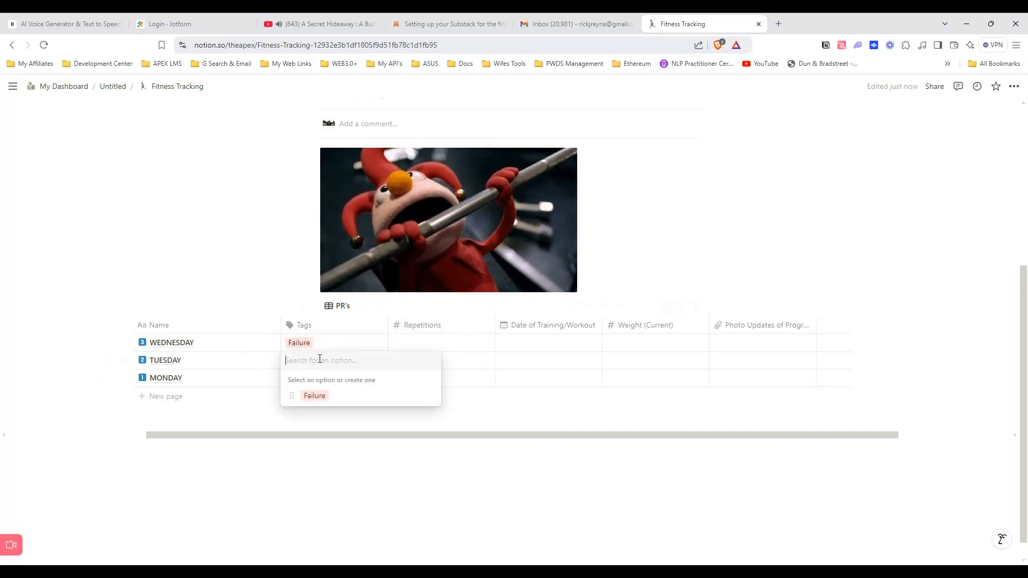
text(Reps)
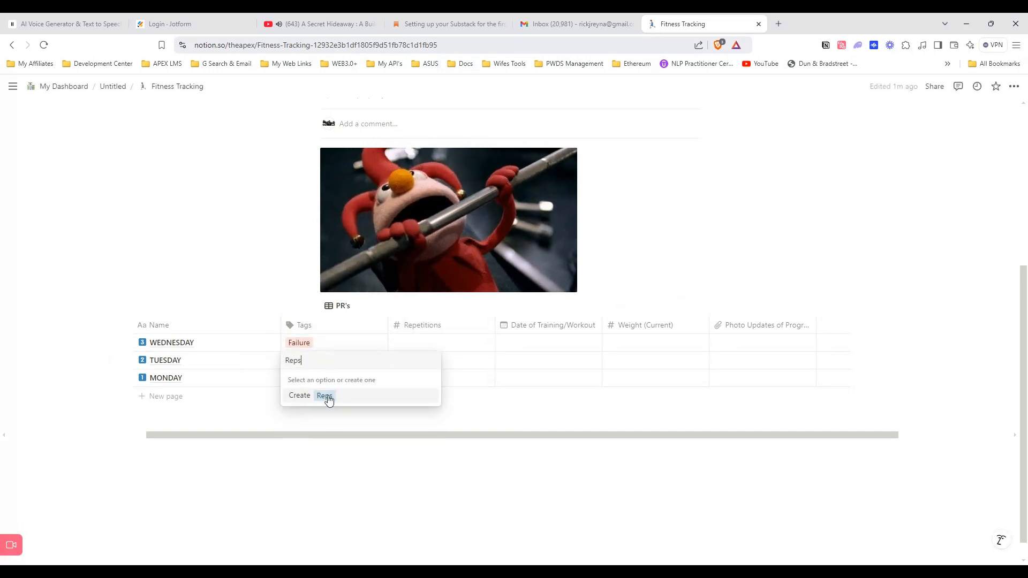
click(325, 395)
key(Escape)
Create a Lightweight tag for the MONDAY row and colour it purple.
click(312, 379)
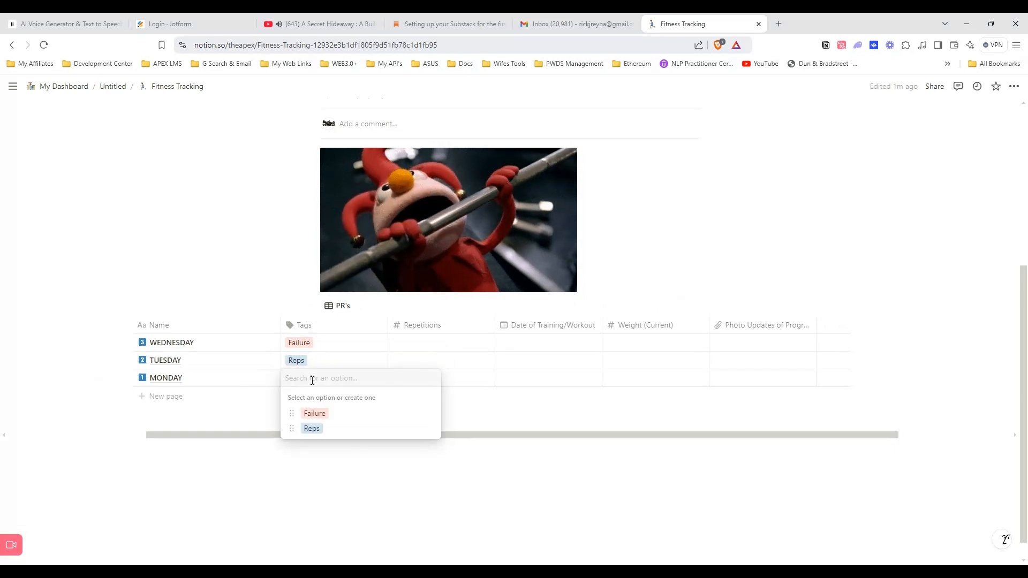
text(Ligth)
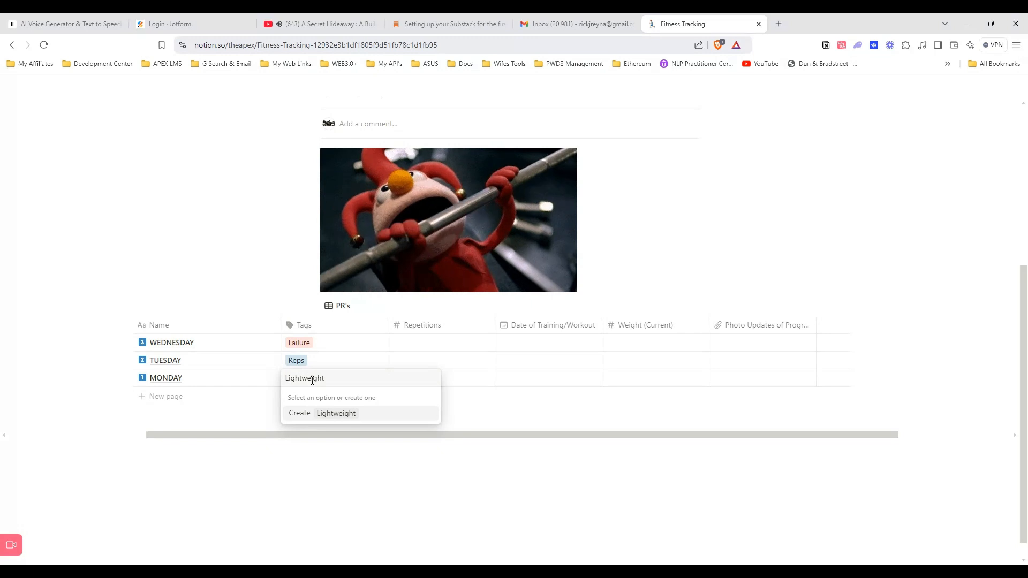
click(382, 414)
click(429, 445)
click(409, 398)
key(Escape)
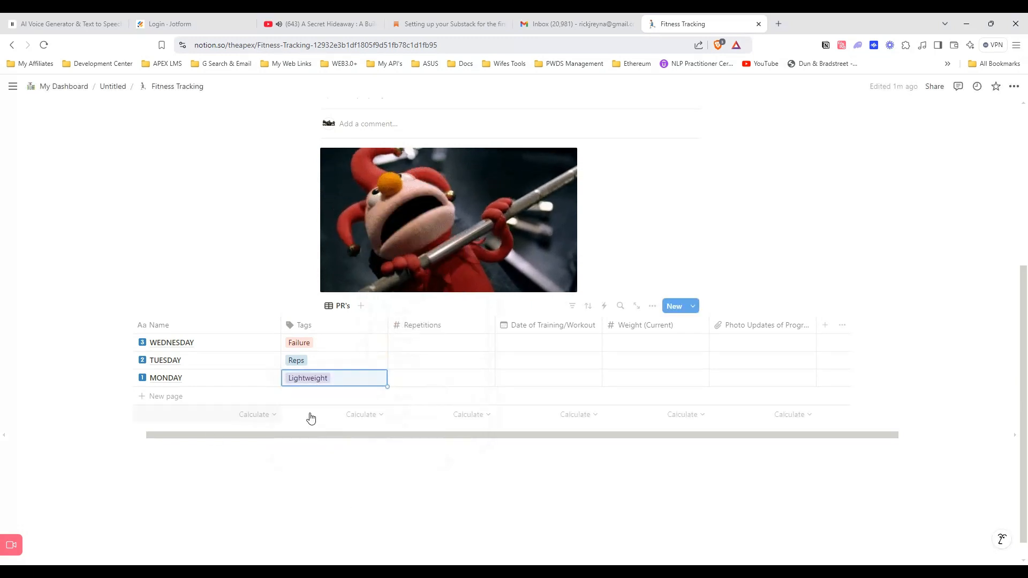
Fill in the Repetitions column with 3 for WEDNESDAY, 3 for TUESDAY and 5 for MONDAY.
click(436, 338)
text(2)
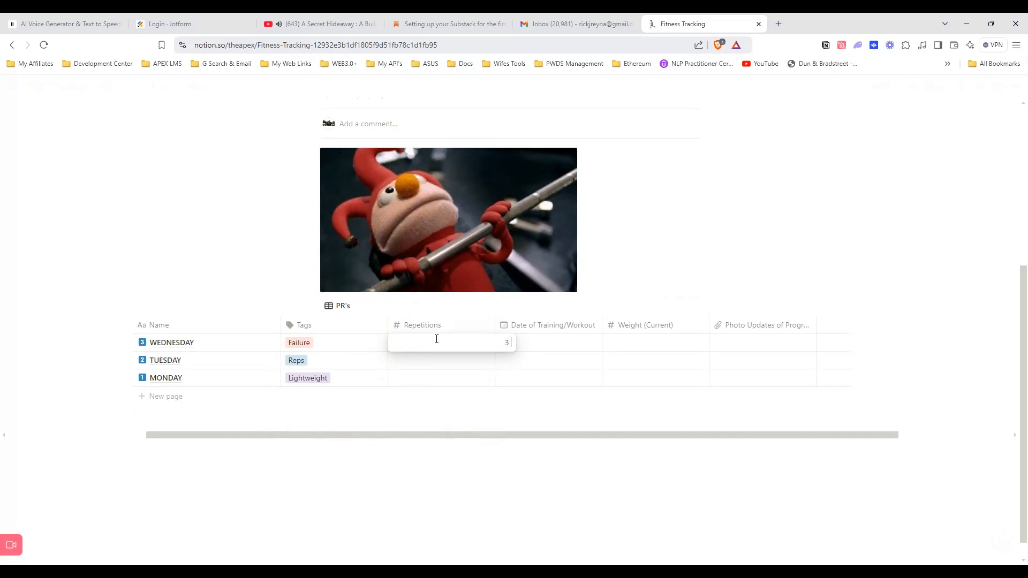
click(477, 360)
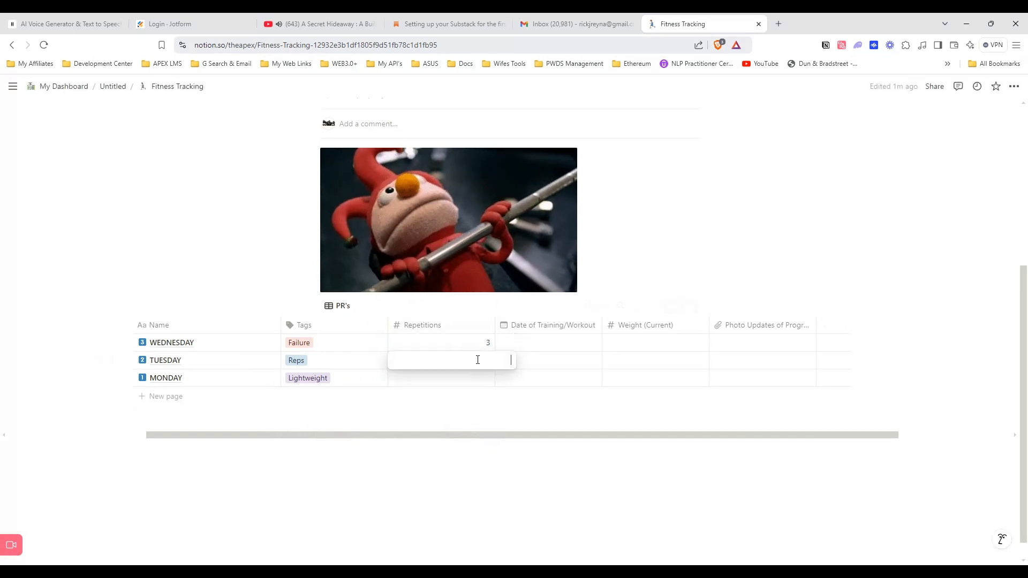
click(475, 378)
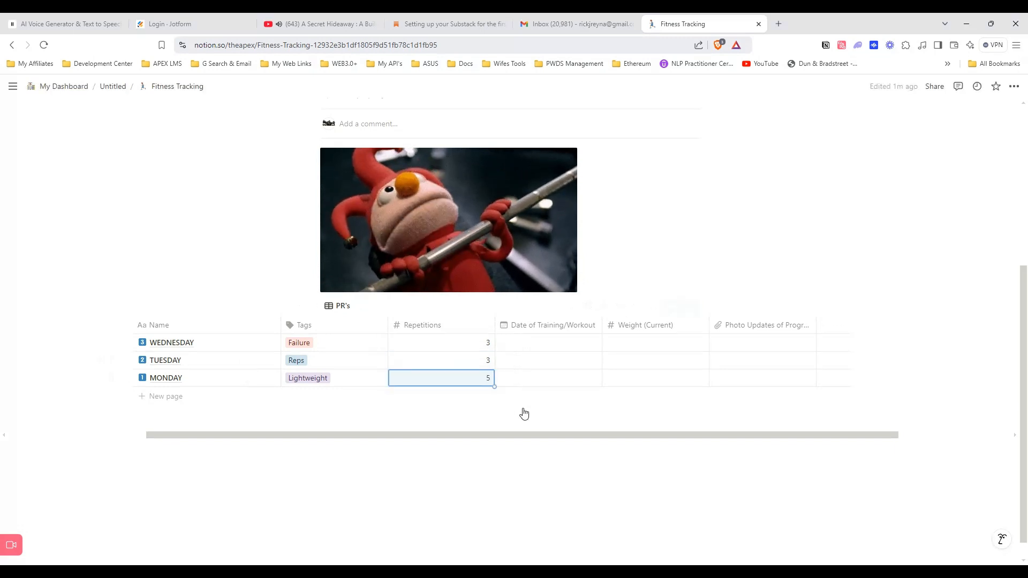
Set the WEDNESDAY row's Date of Training/Workout to October 23, 2024.
click(567, 342)
click(523, 384)
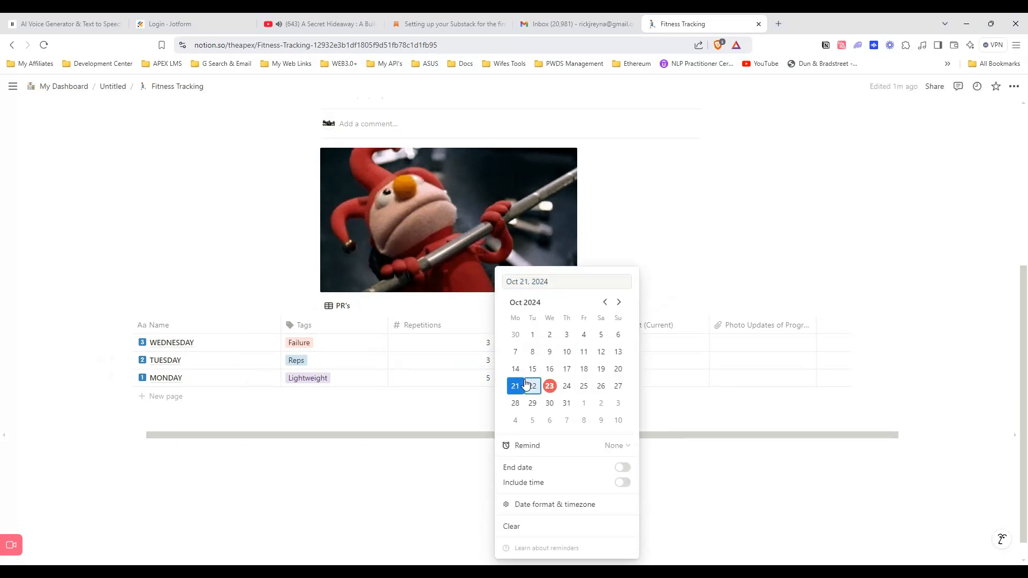
click(533, 391)
click(479, 404)
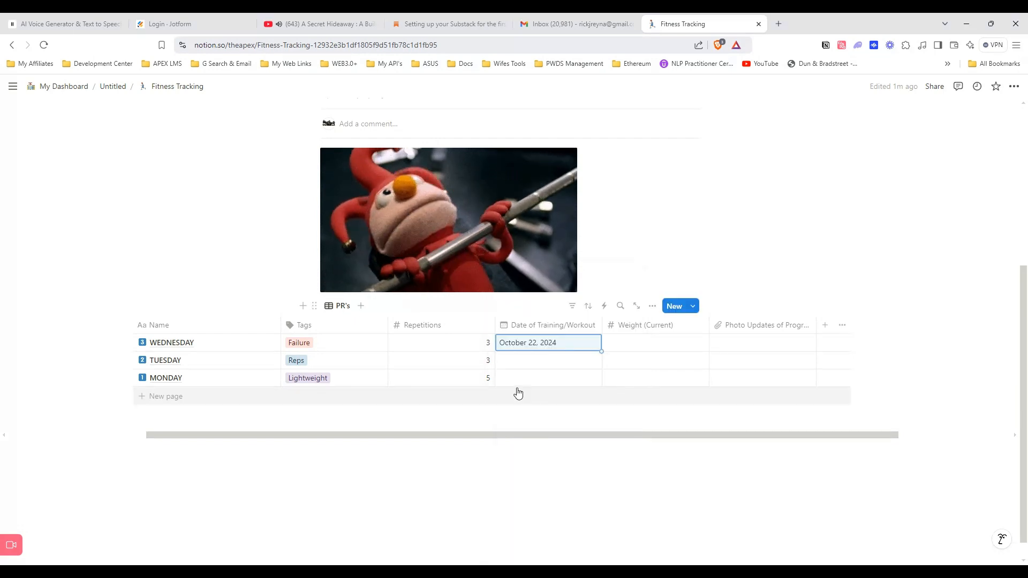
click(534, 344)
click(551, 390)
click(469, 413)
Set the training dates to October 22, 2024 for TUESDAY and October 21, 2024 for MONDAY.
click(533, 363)
click(532, 388)
click(465, 412)
click(536, 379)
click(515, 213)
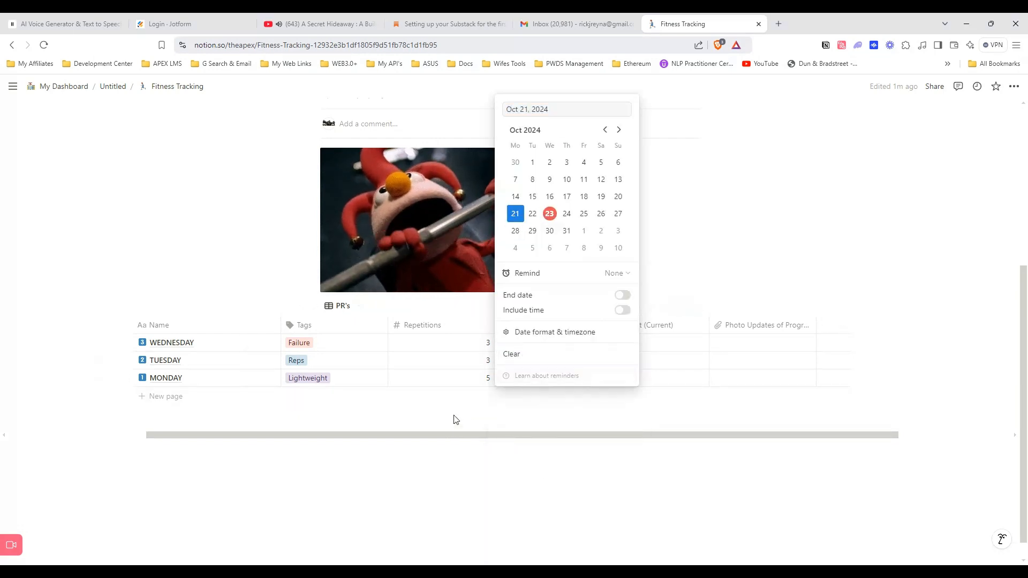
click(452, 426)
Set the WEDNESDAY row's current weight to 210 and view the upload options for its progress photo.
click(687, 343)
text(210)
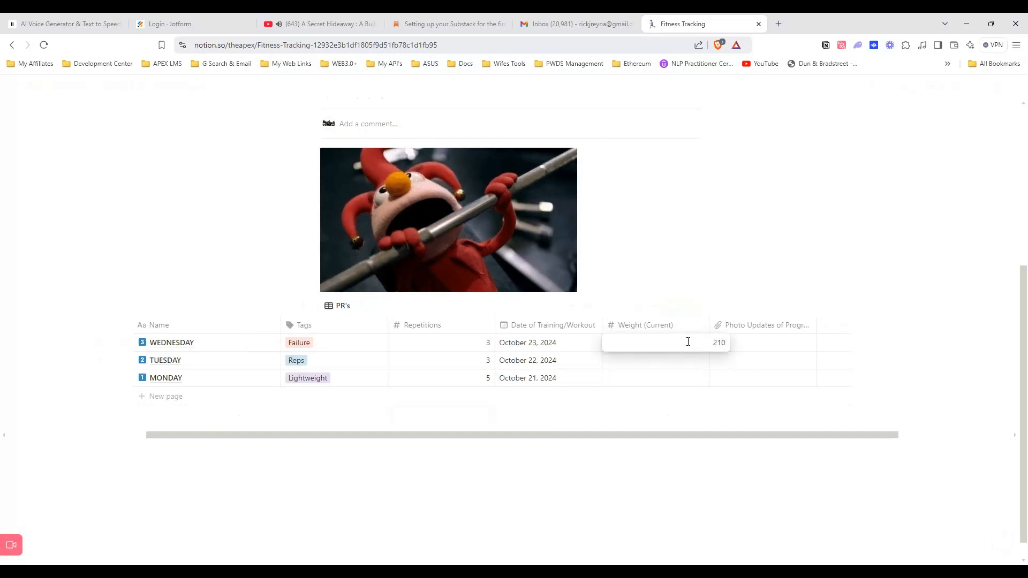
key(Tab)
click(729, 347)
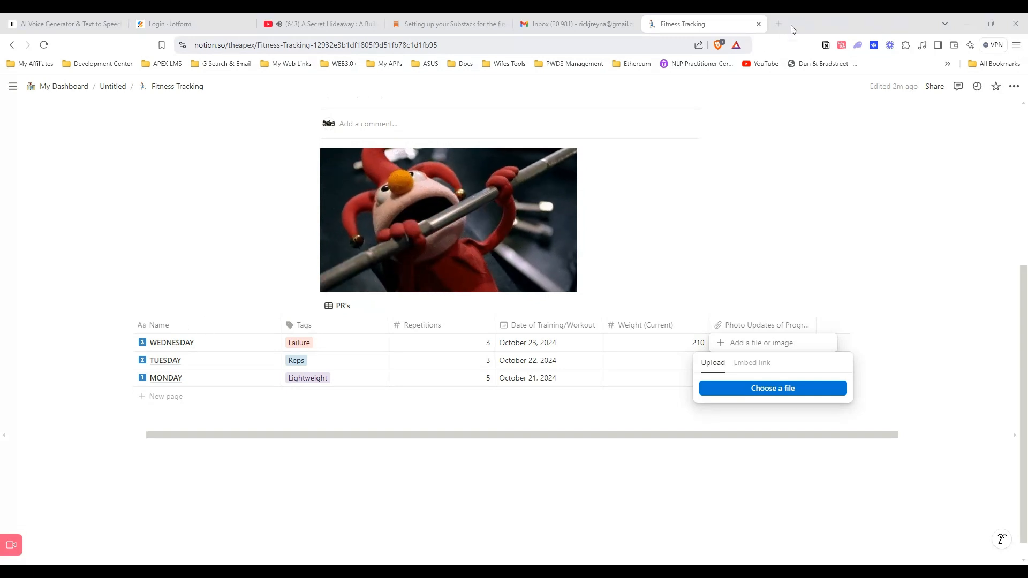
click(670, 362)
Set the current weight to 209 for the TUESDAY row and 212 for the MONDAY row.
click(673, 363)
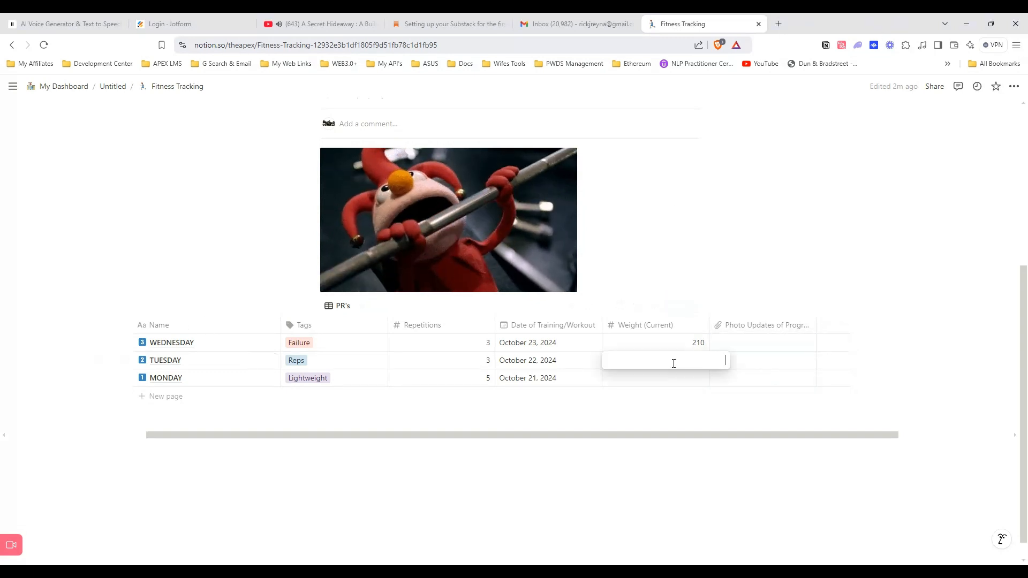
text(209)
key(Return)
click(686, 379)
text(212)
key(Return)
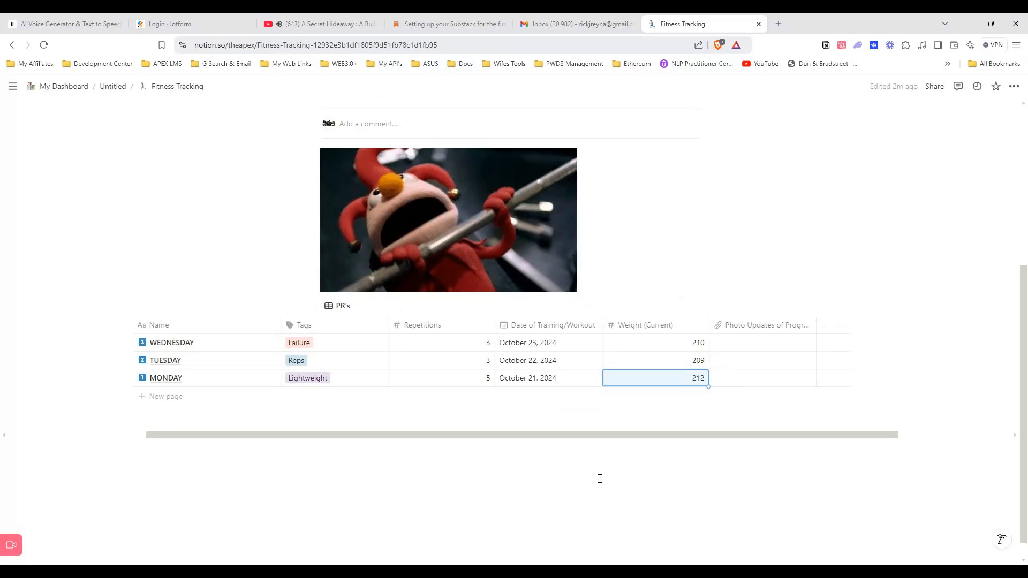
Look over the finished Fitness Tracking page and return to the My Dashboard page.
scroll(264, 435, down, 1)
scroll(156, 404, up, 4)
scroll(154, 404, up, 1)
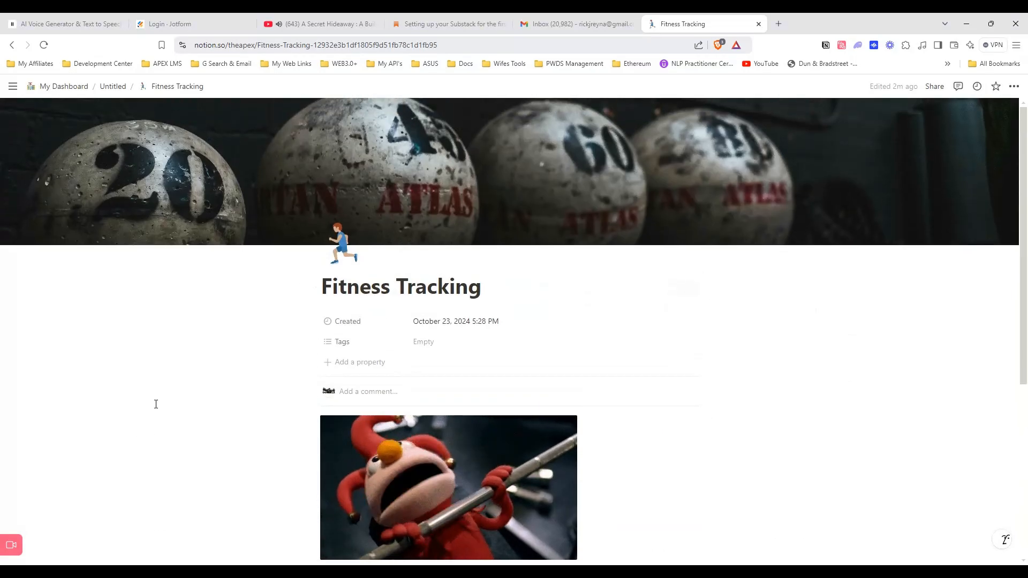
scroll(107, 374, down, 5)
scroll(209, 479, up, 5)
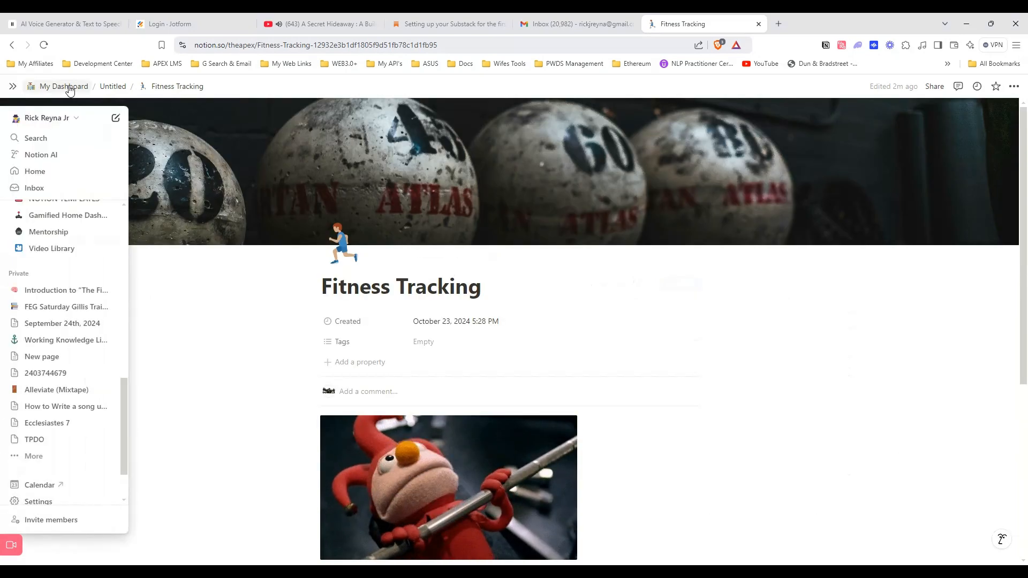
click(112, 87)
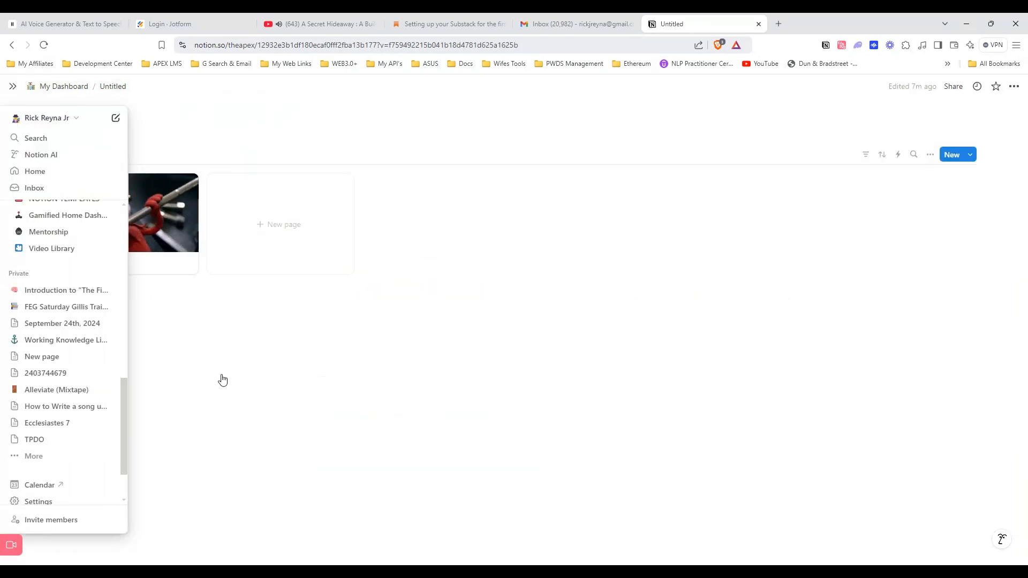
click(69, 88)
Rename the dashboard's gallery view as Homebase DB.
click(361, 330)
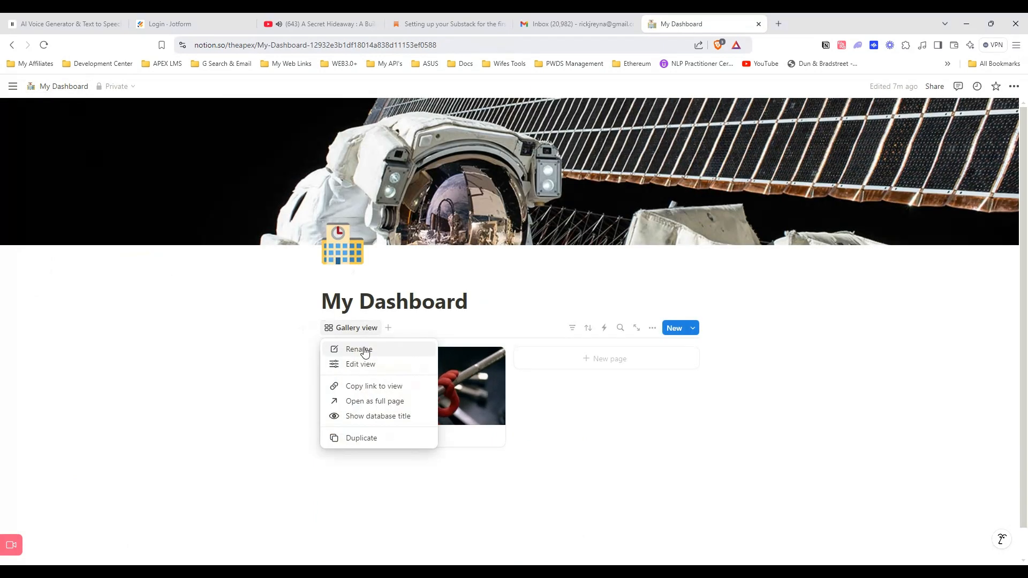
click(364, 347)
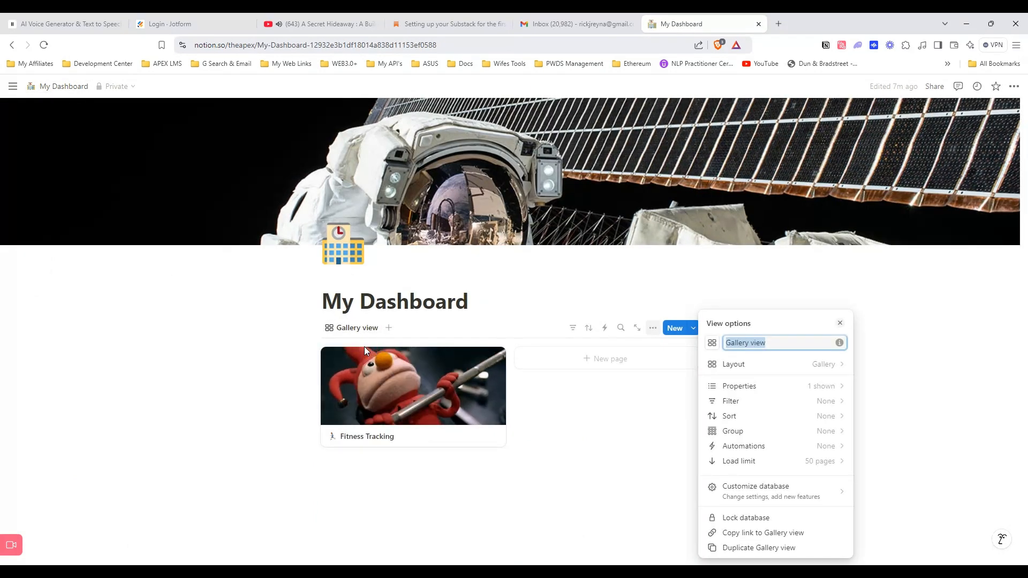
text(Homebase DB)
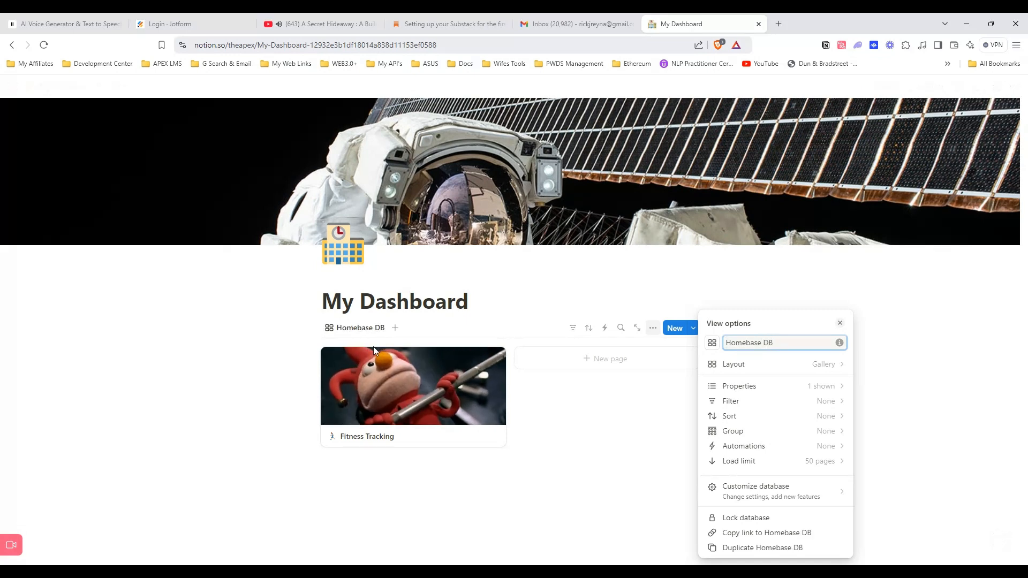
key(Escape)
Add a new gallery page titled MONEY IN/MONEY OUT with the money-mouth face emoji as its icon.
click(574, 365)
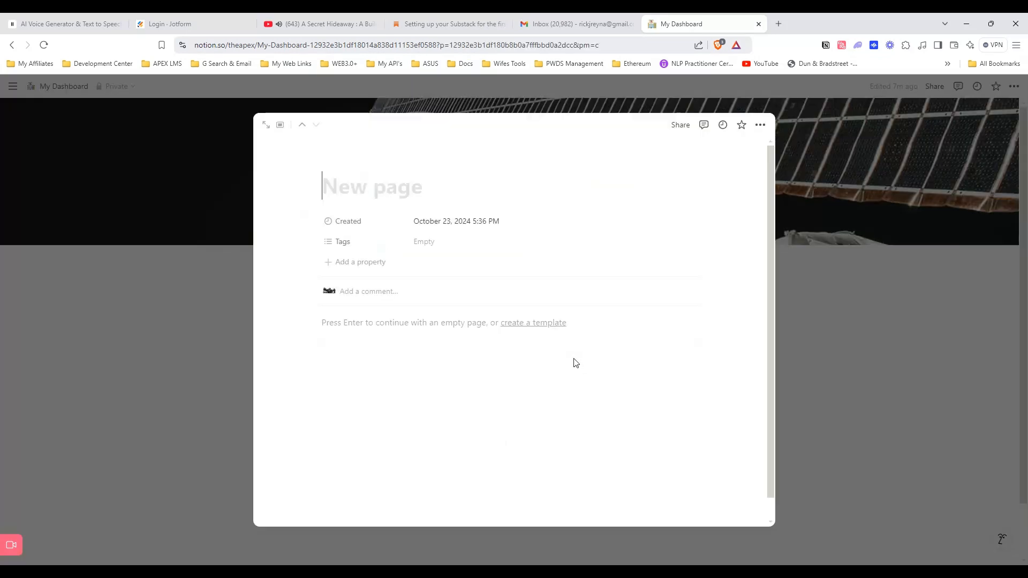
text(MONEY IN/MONEY OUT)
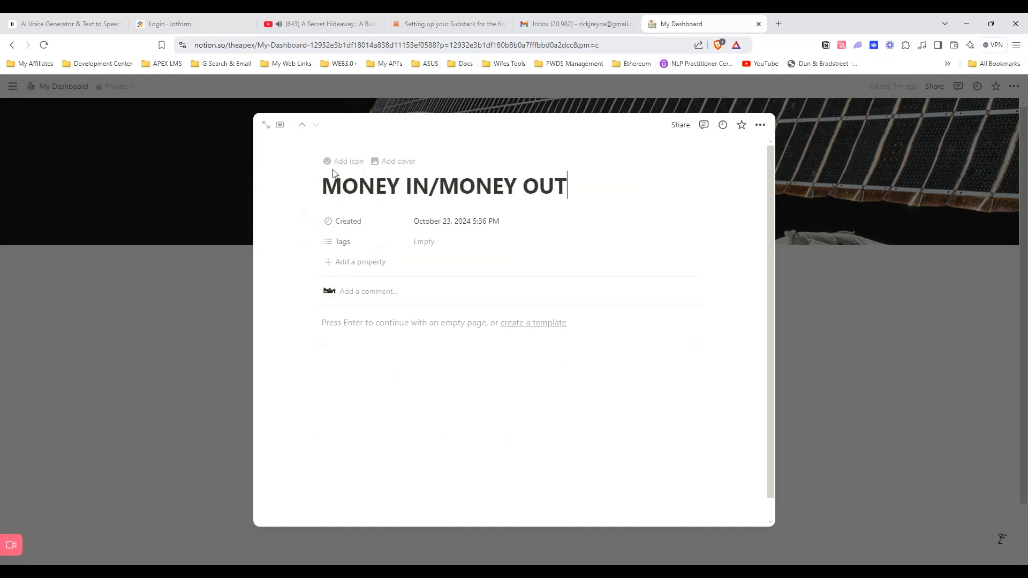
click(339, 161)
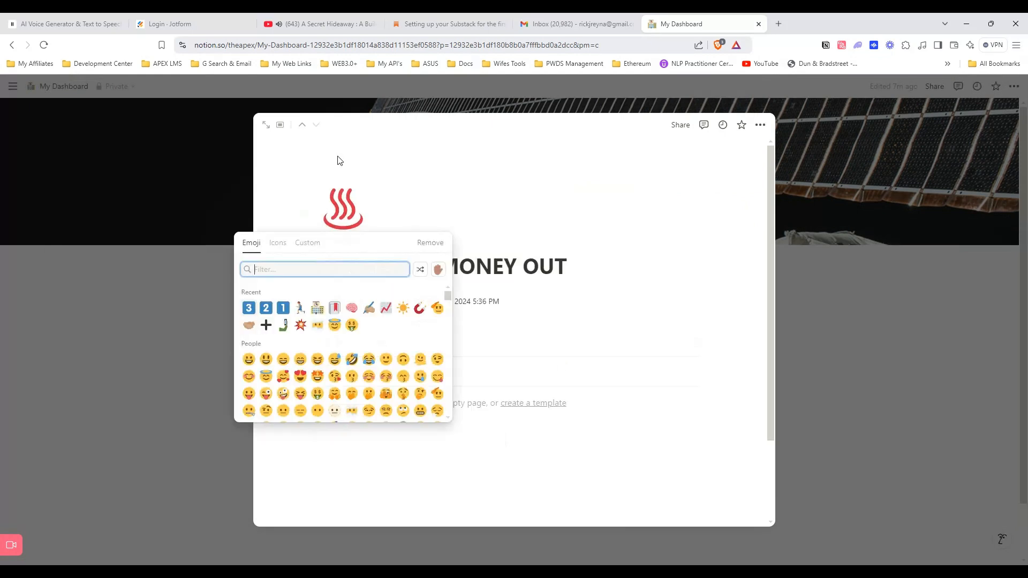
text(Mo)
click(248, 307)
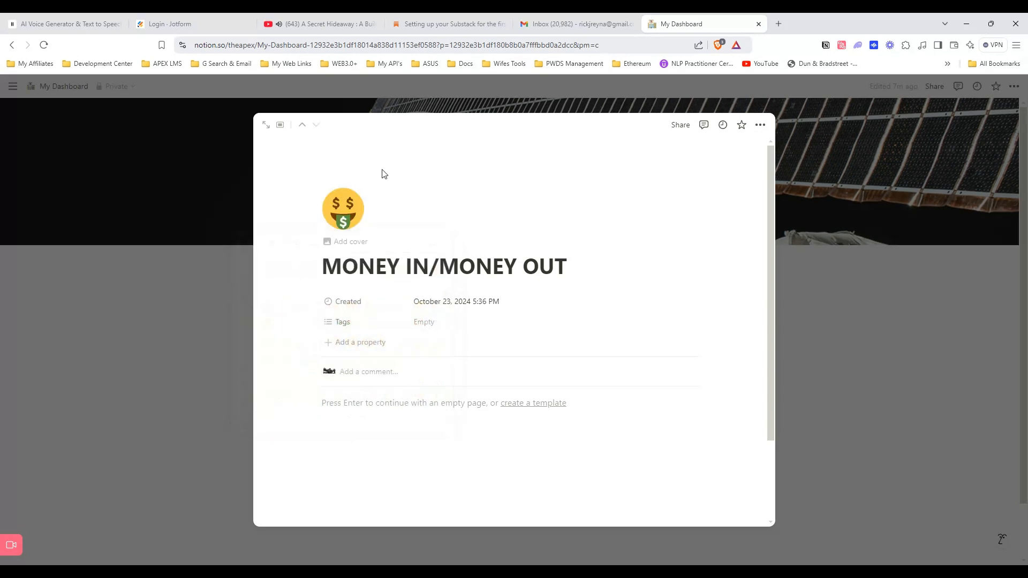
Give the MONEY IN/MONEY OUT page an Unsplash cover of black-and-white dollar bills found by searching for money.
click(433, 236)
click(619, 151)
click(592, 171)
text(money)
click(512, 279)
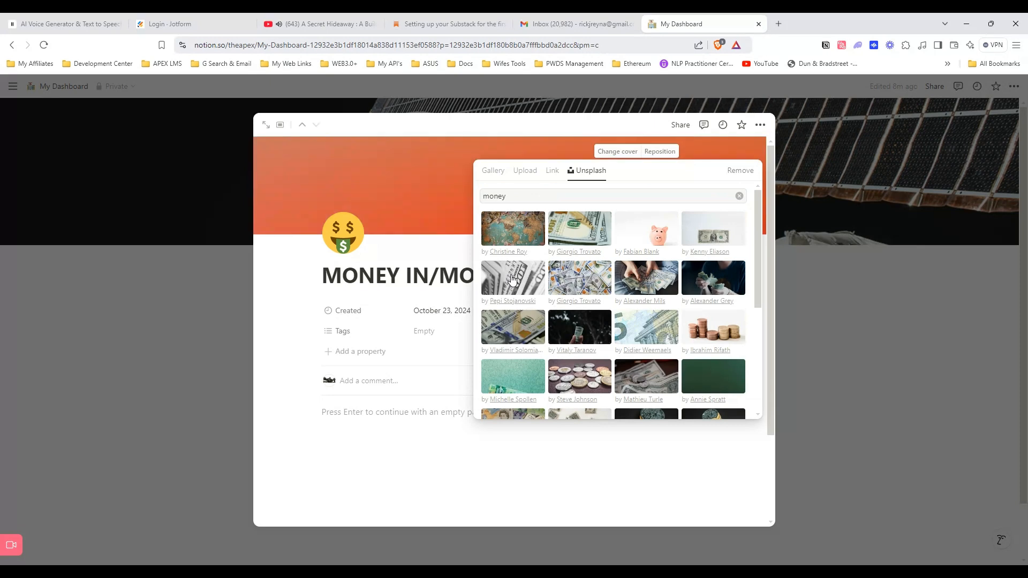
Insert an image block in the page body with a GIPHY animation found by searching for money.
click(356, 417)
click(304, 413)
scroll(399, 297, down, 5)
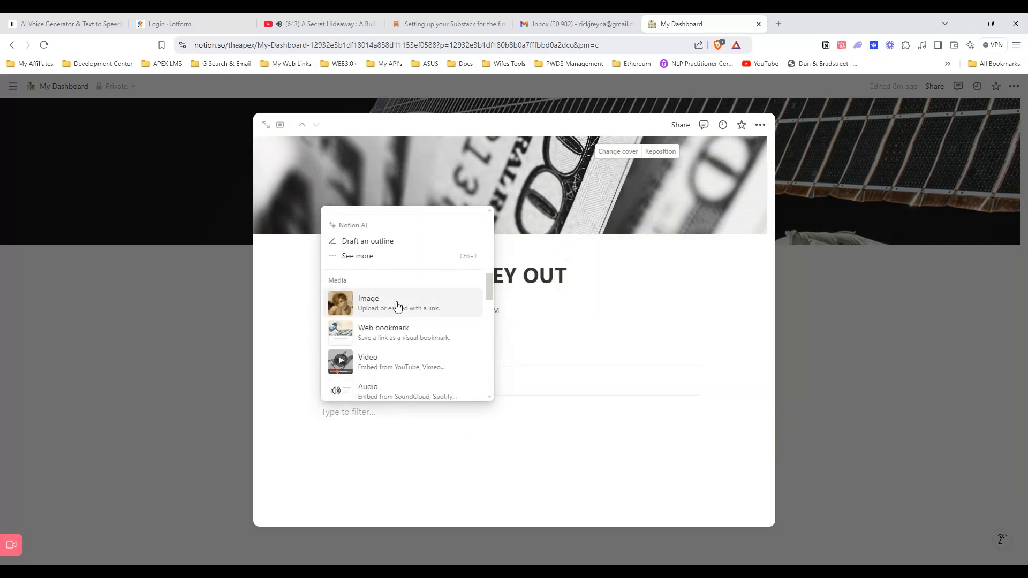
click(397, 303)
click(512, 442)
text(money)
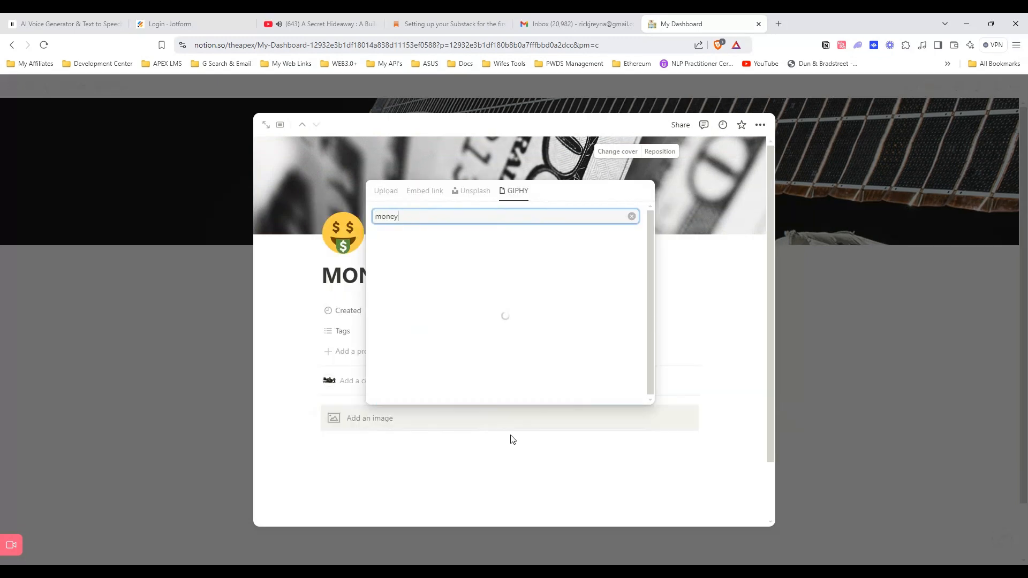
click(411, 306)
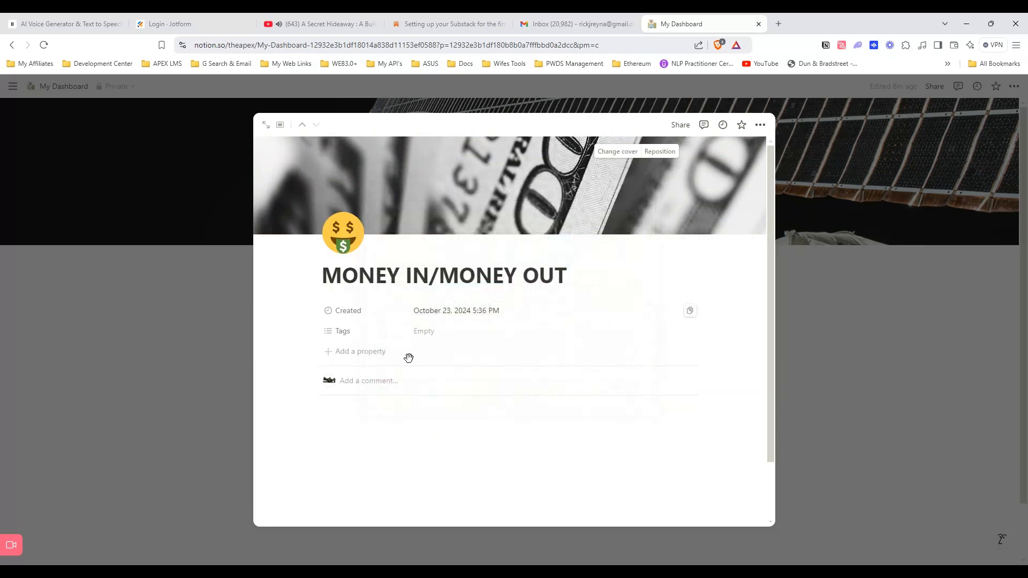
Open MONEY IN/MONEY OUT as a full page and insert a divider below the animated image.
scroll(375, 415, down, 2)
scroll(374, 414, up, 3)
click(266, 125)
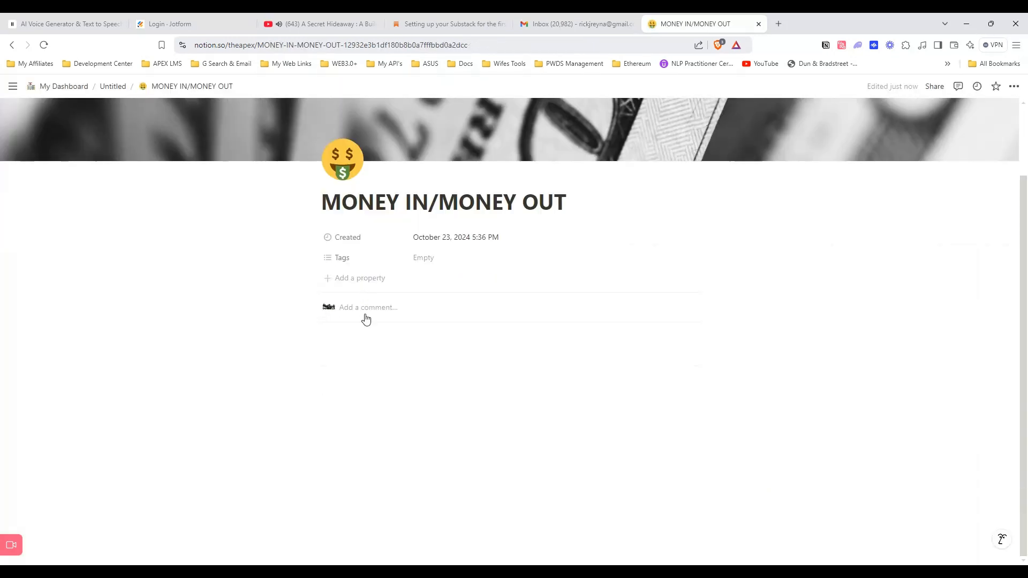
scroll(361, 343, down, 2)
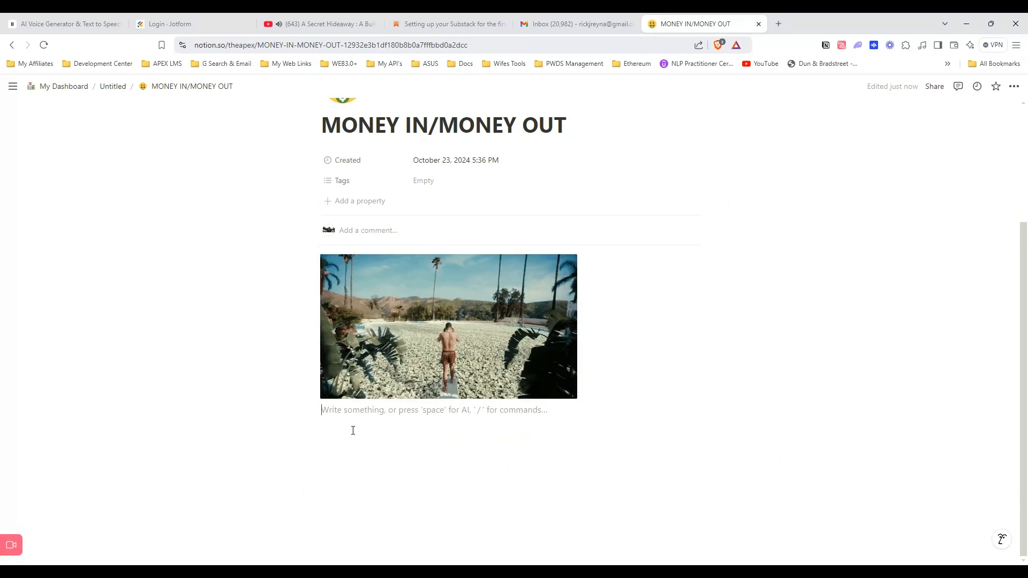
click(303, 409)
scroll(385, 351, down, 3)
click(385, 351)
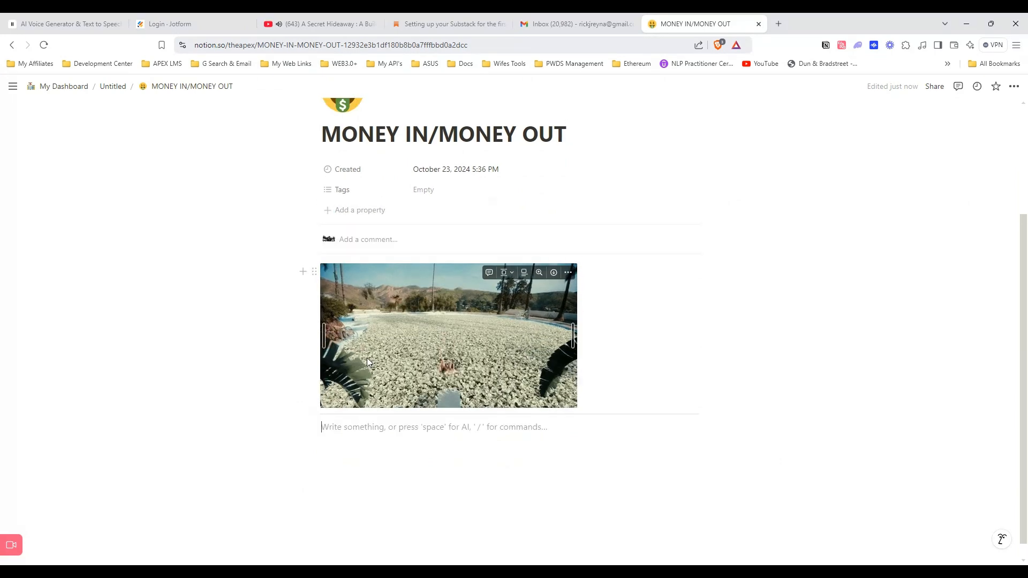
Insert a table view with a new database below the divider and name the view Bills.
click(301, 443)
scroll(421, 343, down, 3)
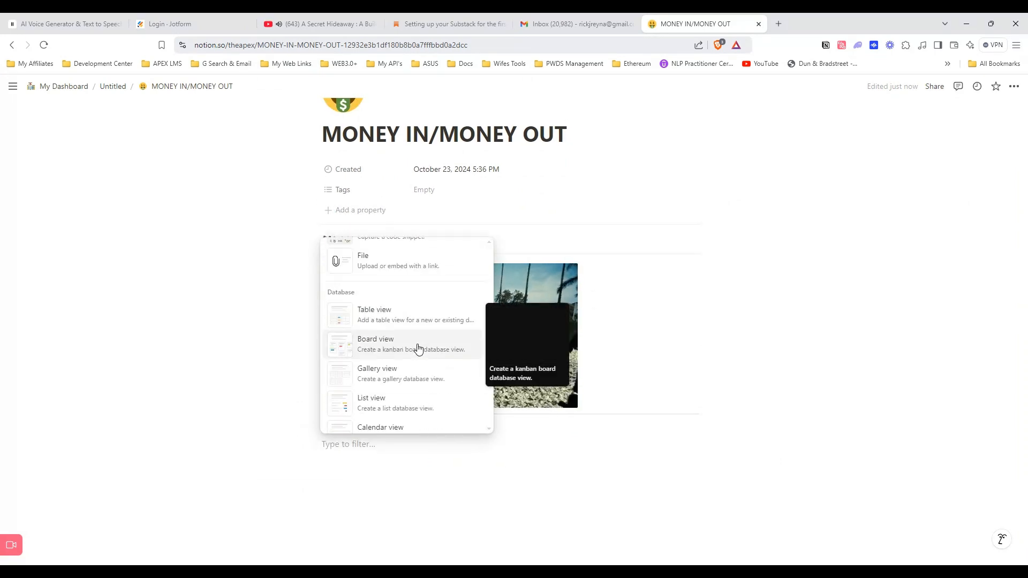
click(399, 319)
click(722, 284)
scroll(343, 272, down, 4)
click(340, 271)
click(359, 293)
text(Bills)
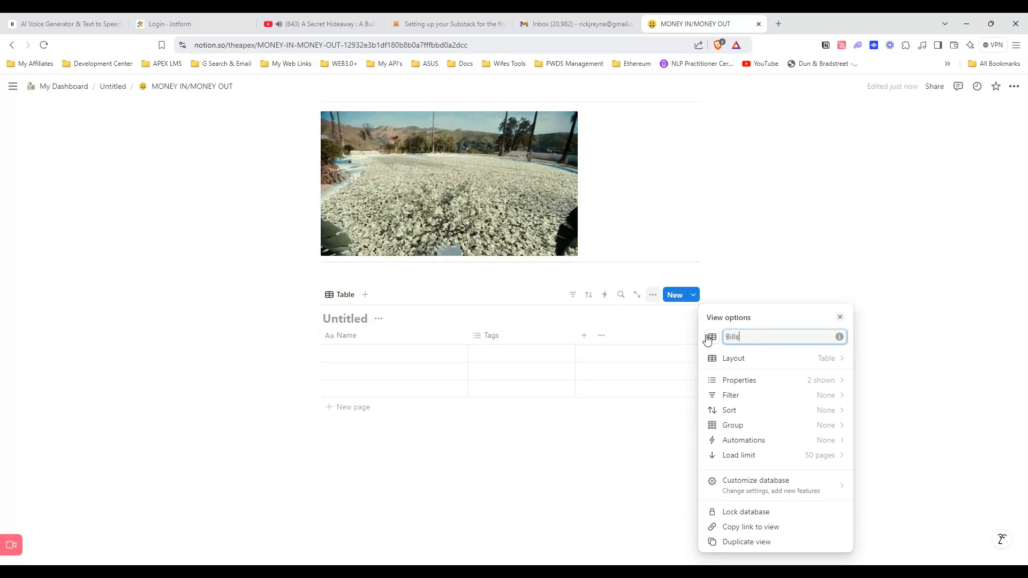
Give the Bills view a money icon and hide the untitled database title.
click(711, 337)
text(money)
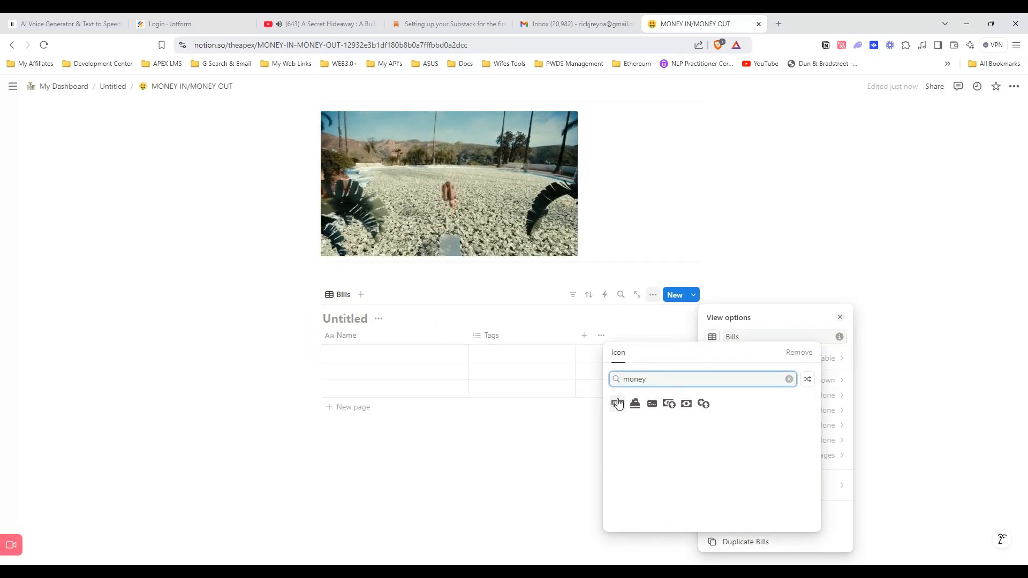
click(619, 398)
click(610, 430)
click(378, 318)
click(371, 372)
Add a text property named Paid to the Bills table.
click(583, 314)
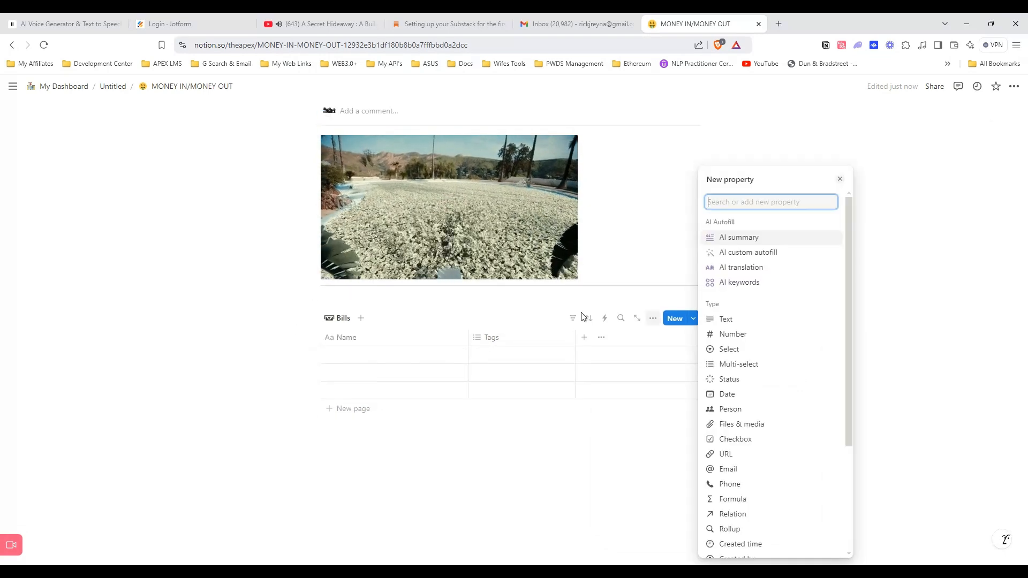
text(Paid)
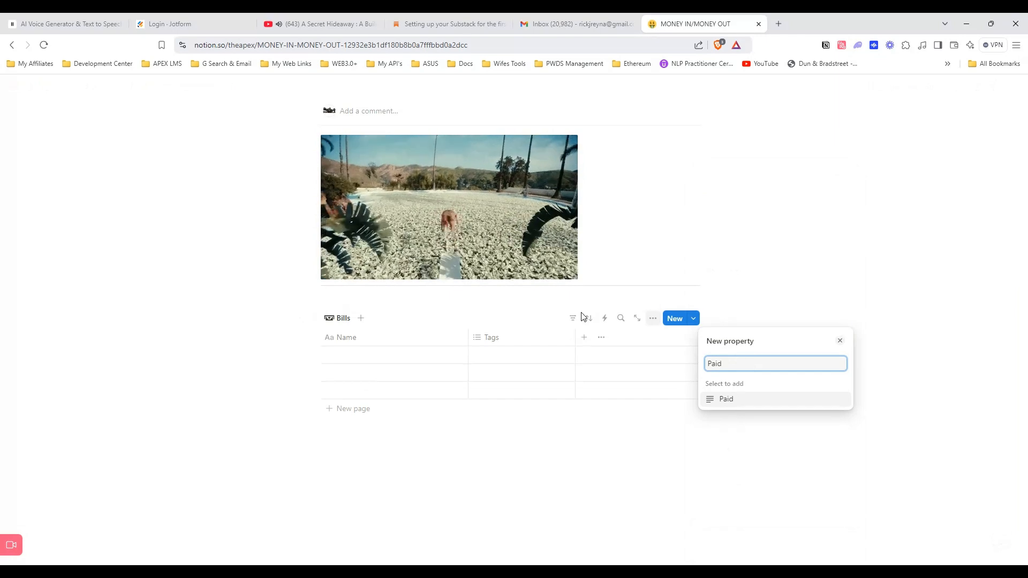
key(BackSpace)
key(BackSpace)
key(BackSpace)
key(BackSpace)
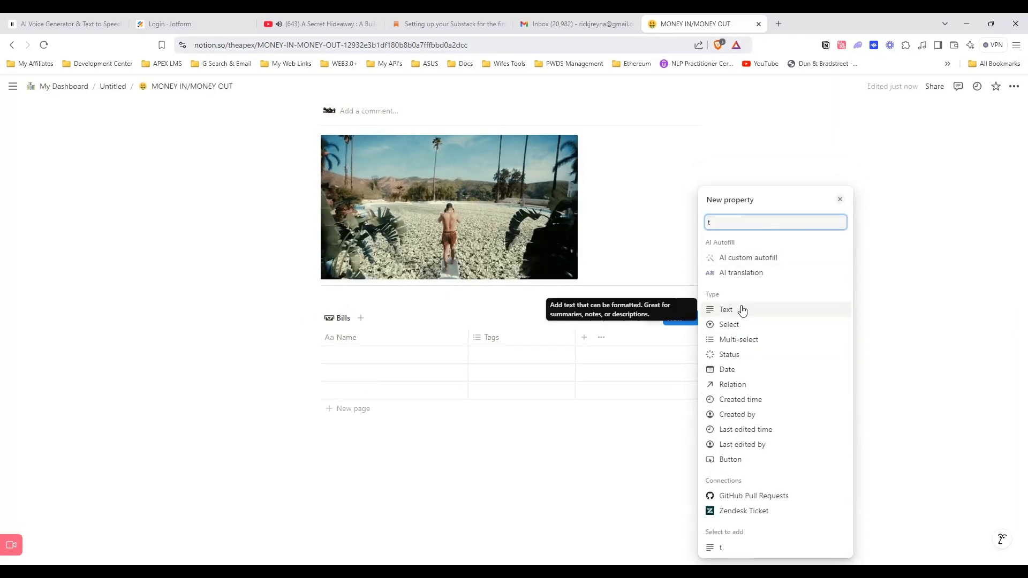
click(742, 307)
text(Paid)
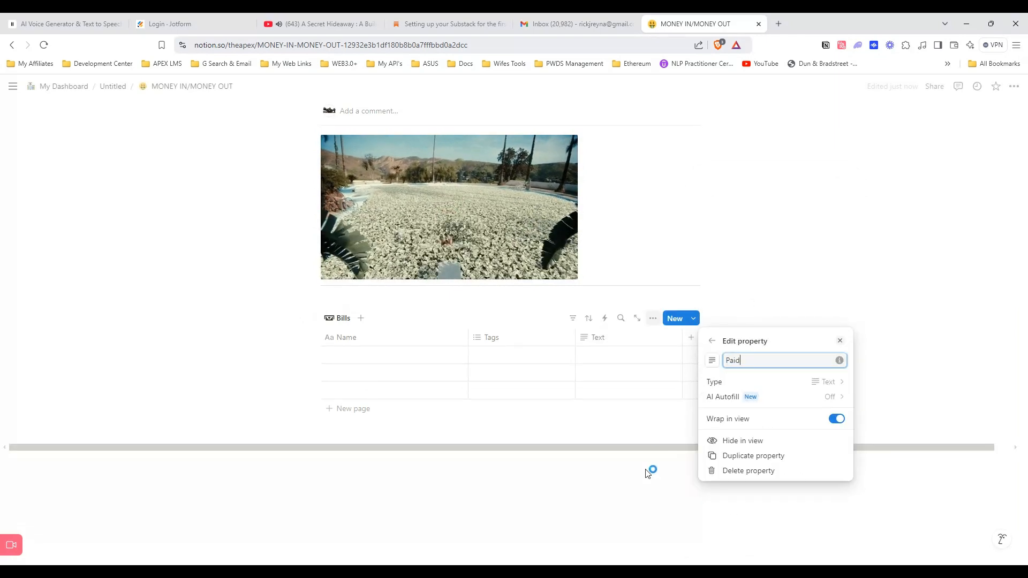
click(652, 472)
Add two more text properties to the Bills table, named Unpaid and Due.
click(691, 337)
click(730, 322)
text(Unpaid)
click(679, 441)
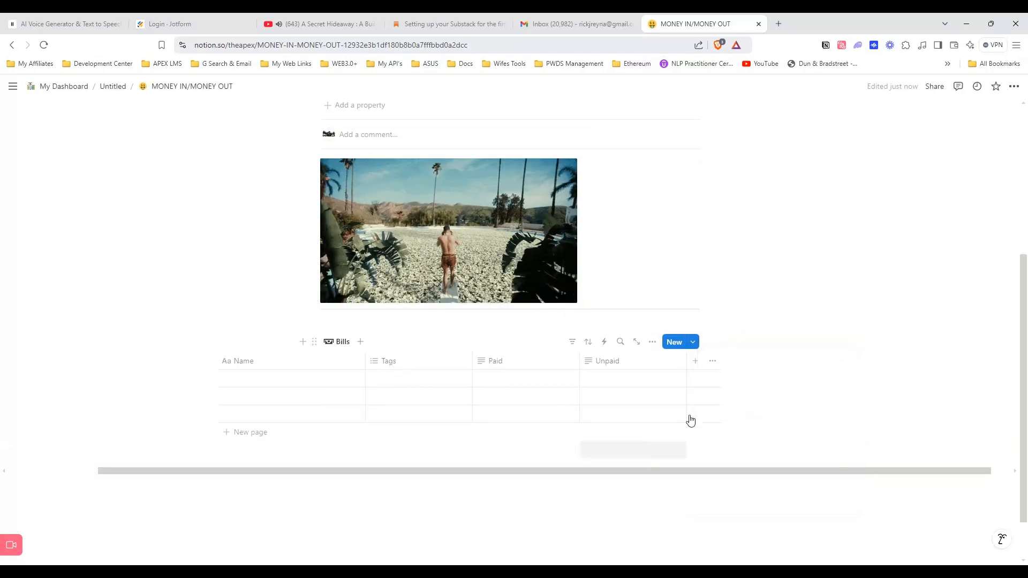
click(695, 361)
click(737, 321)
text(Due)
click(648, 464)
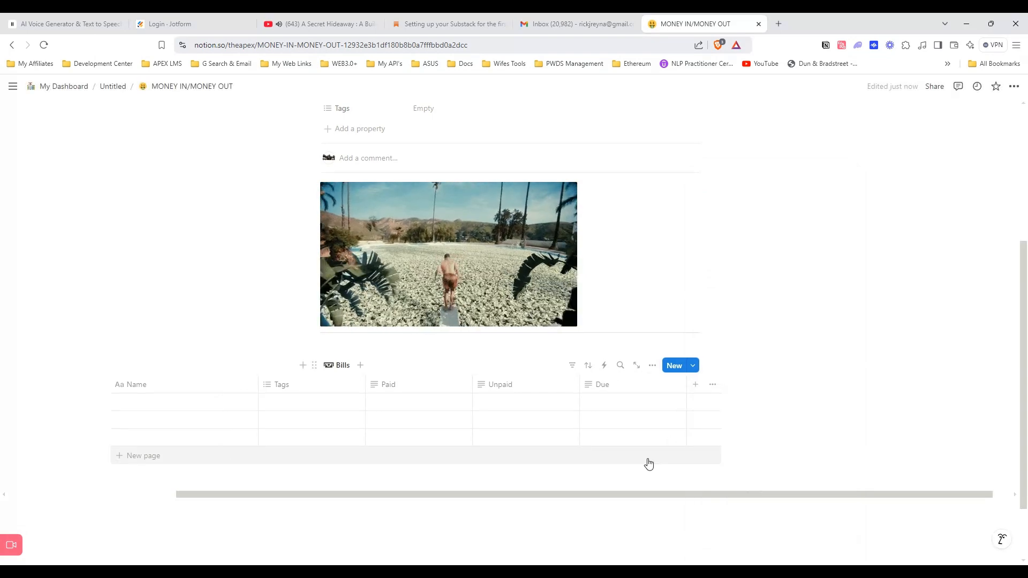
Add a text property named Current In-Hand to the Bills table.
click(695, 384)
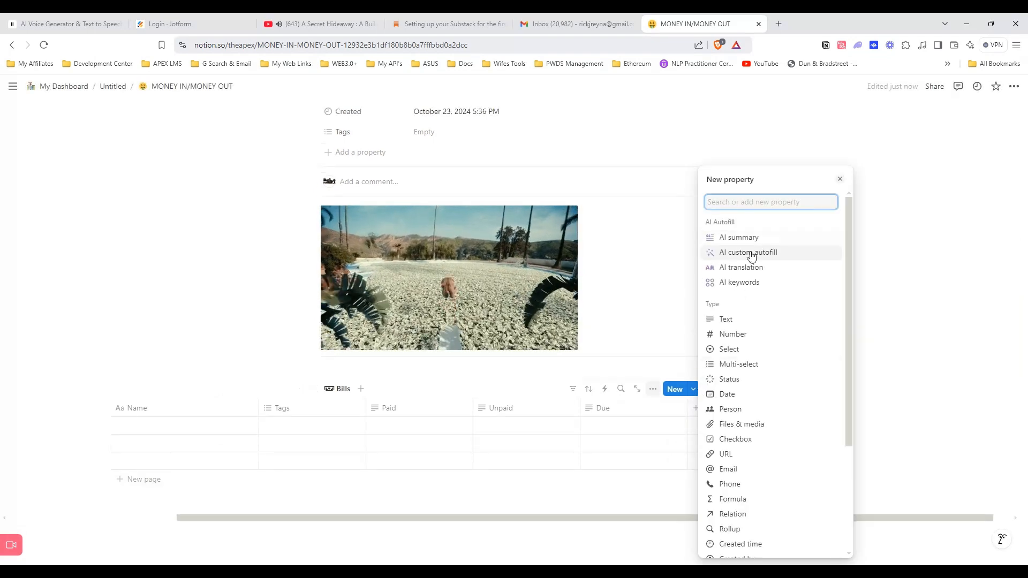
click(738, 322)
text(Curr)
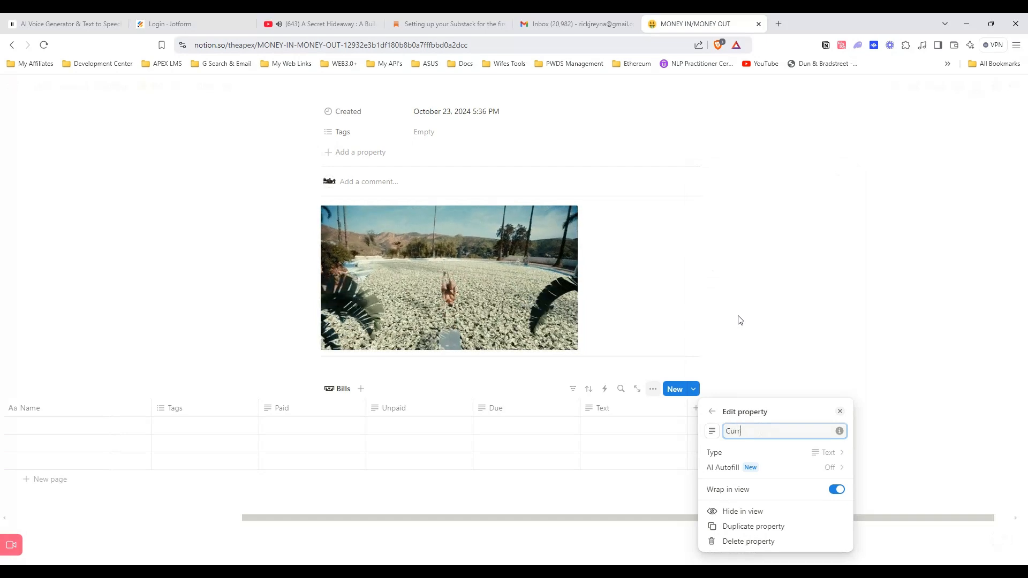
click(476, 498)
drag(437, 518, 275, 508)
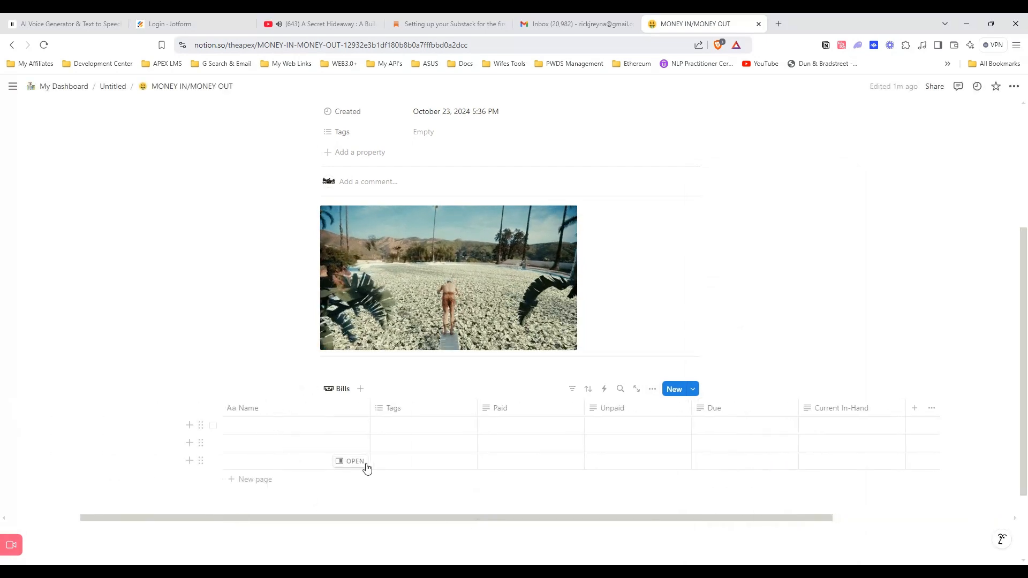
Name the three Bills rows Internet, Car Insurance and Capital 1 from first to last.
click(292, 461)
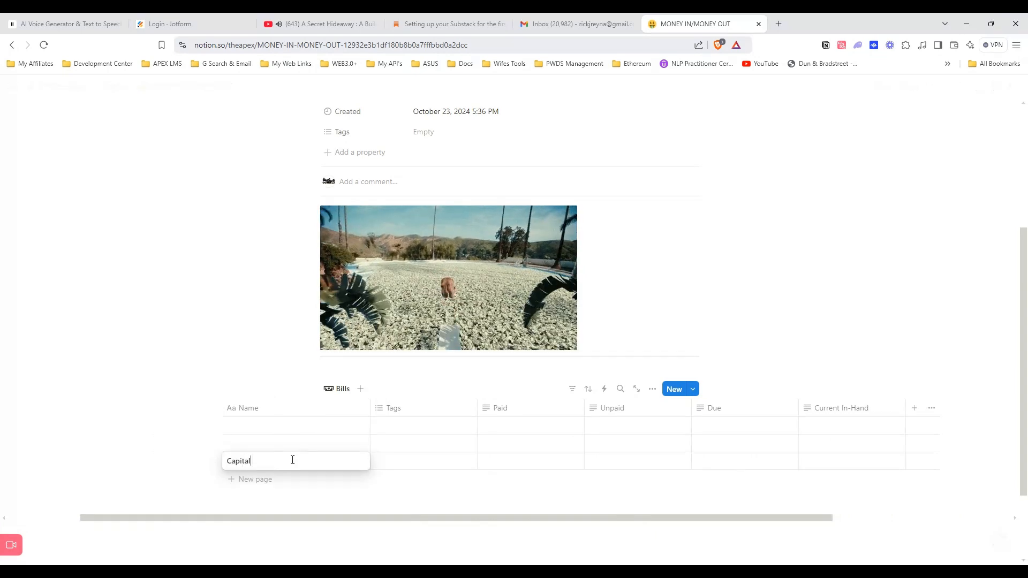
text(Capital 1)
click(327, 442)
text(Car Insurance)
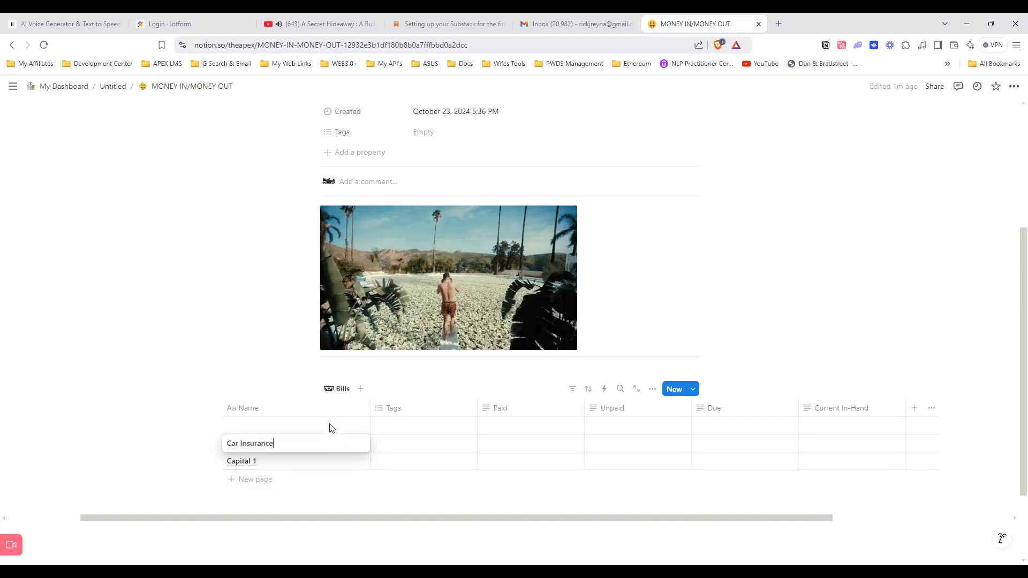
click(331, 424)
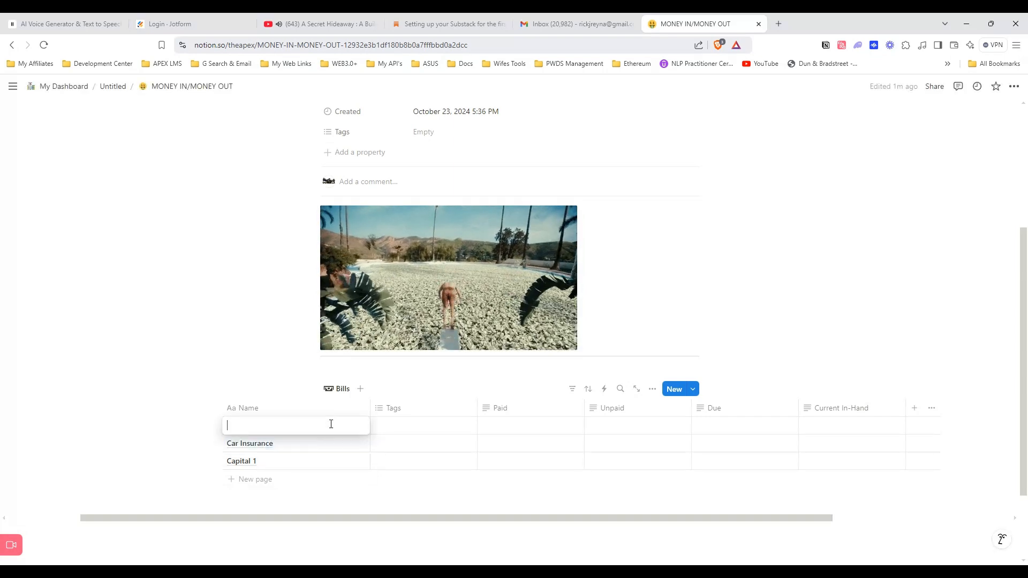
text(Interne)
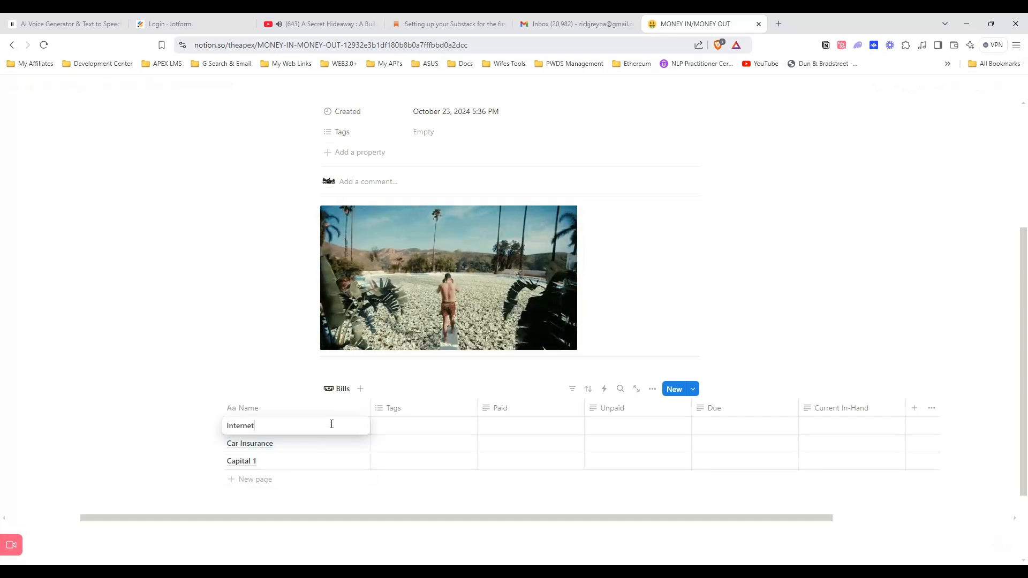
text(t)
key(Escape)
Add an empty line below the Bills table on the MONEY IN/MONEY OUT page.
drag(252, 519, 184, 520)
scroll(394, 474, up, 2)
scroll(395, 473, up, 2)
scroll(280, 411, down, 6)
click(361, 447)
key(Return)
click(303, 445)
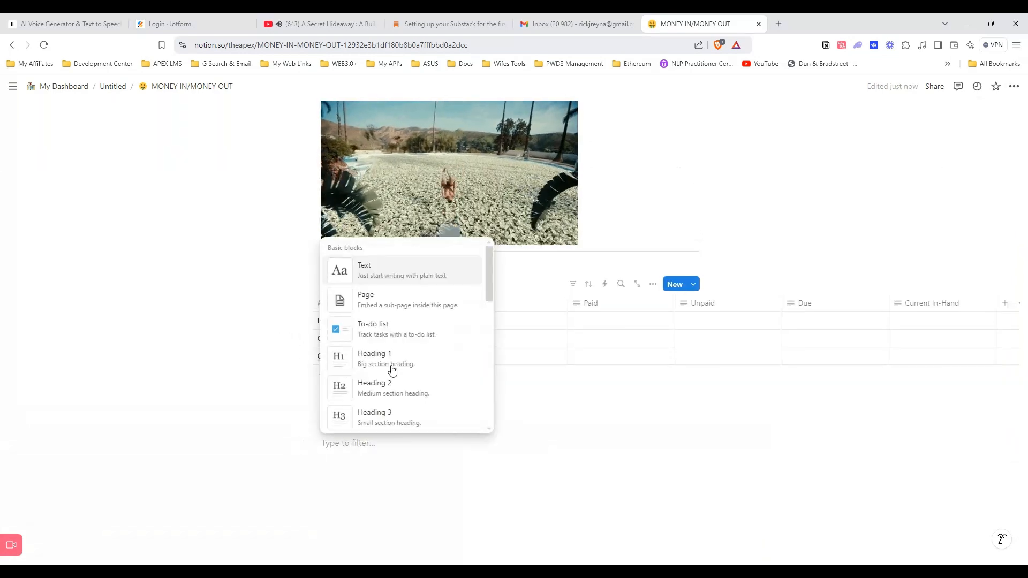
click(392, 267)
text(Fin)
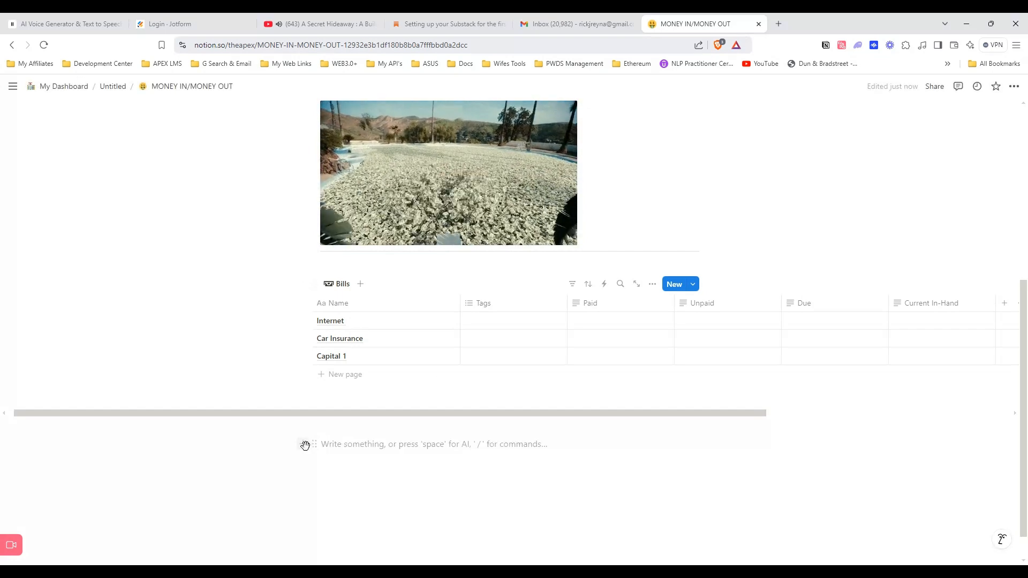
Add a Heading 1 below the Bills table reading "Finance Research Goes Below this Title".
click(305, 445)
click(383, 356)
text(FInance Research Goes Below this Titl)
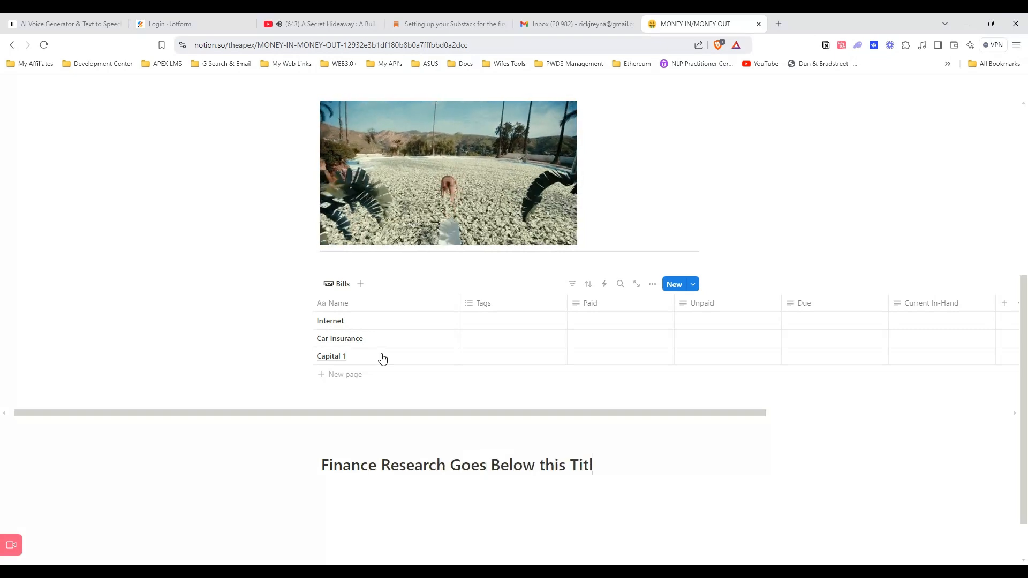
key(Return)
click(303, 487)
key(Escape)
Return to My Dashboard and create a new page in Homebase DB titled Knowledge Library.
scroll(214, 417, up, 3)
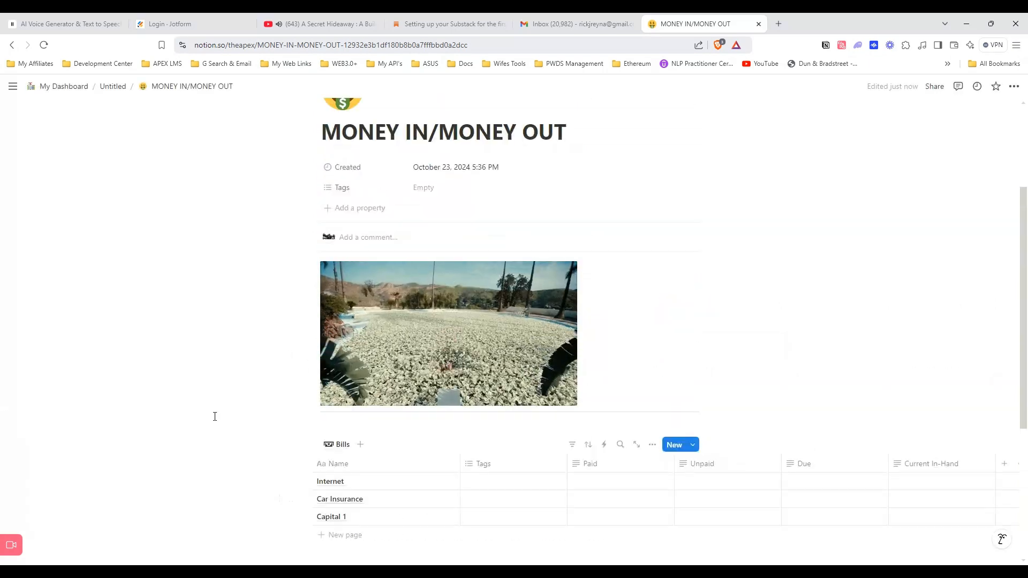
scroll(215, 416, down, 5)
scroll(278, 415, up, 10)
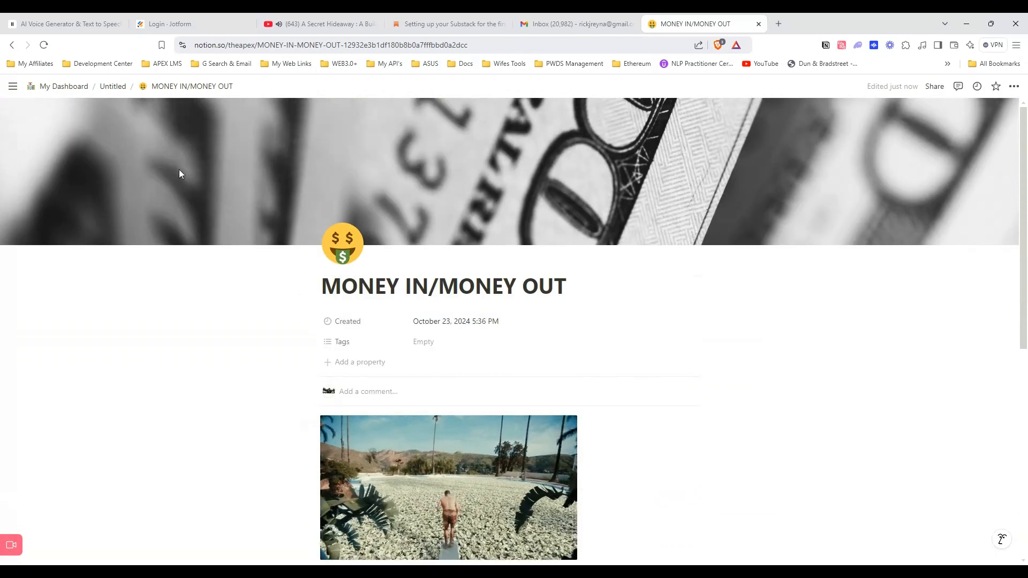
click(111, 87)
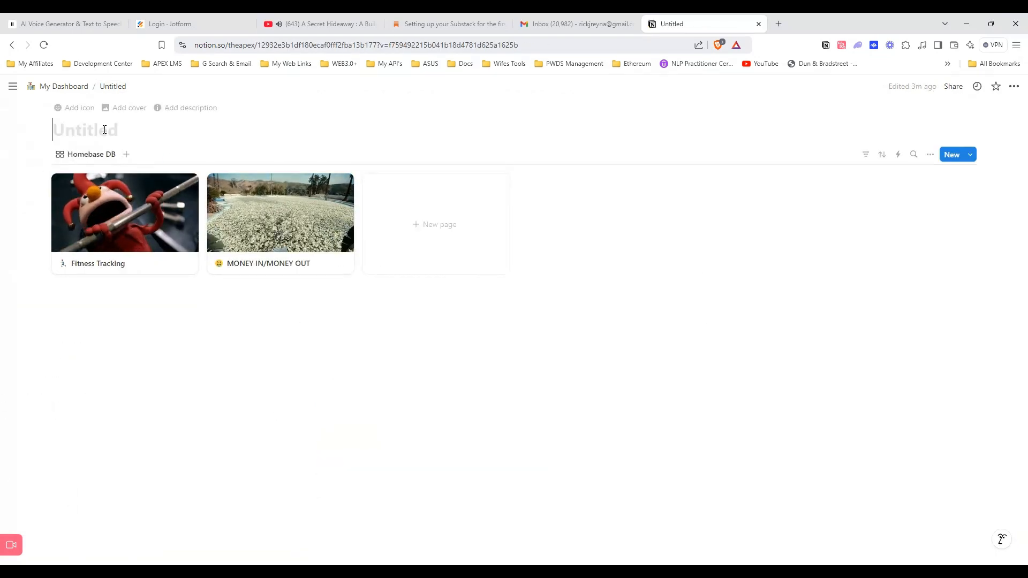
click(63, 87)
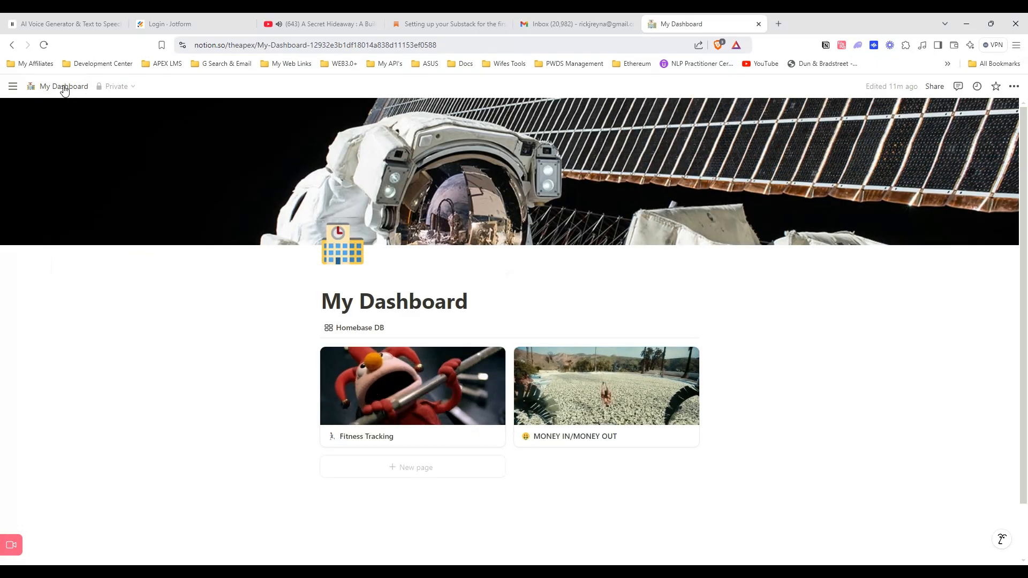
click(422, 469)
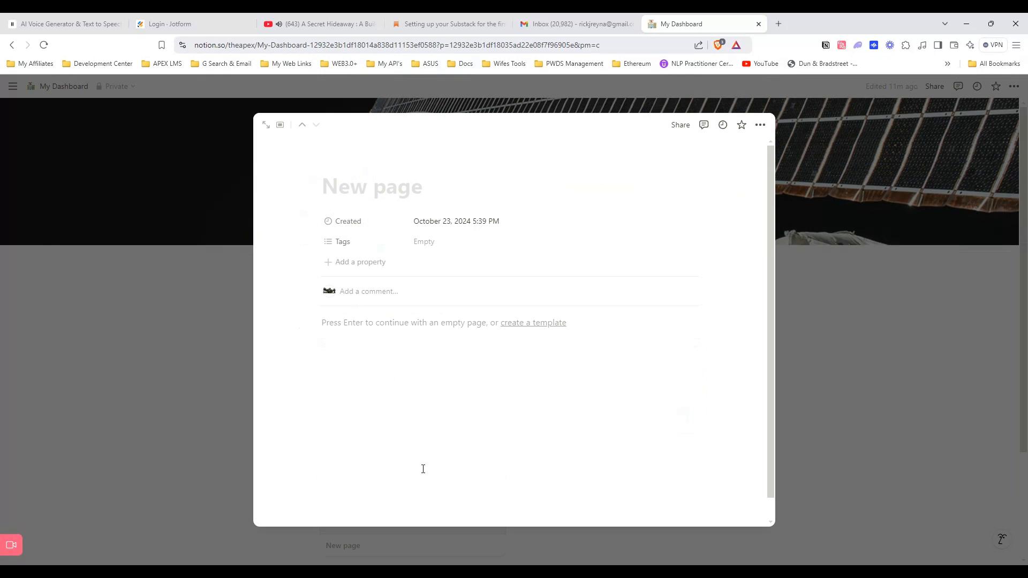
text(Knowledge Library)
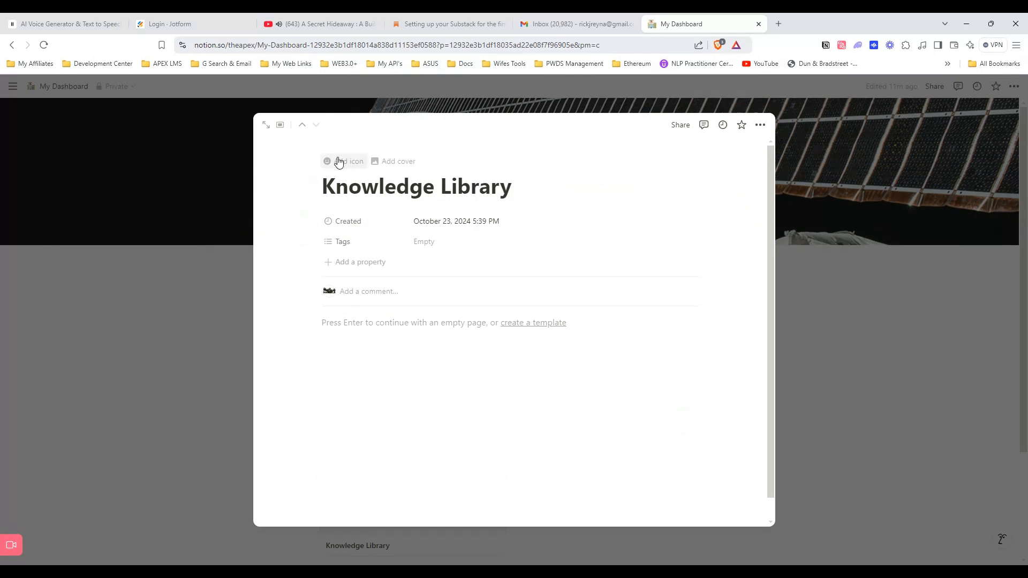
Give the Knowledge Library page an icon and an Unsplash cover photo of library bookshelves.
click(338, 162)
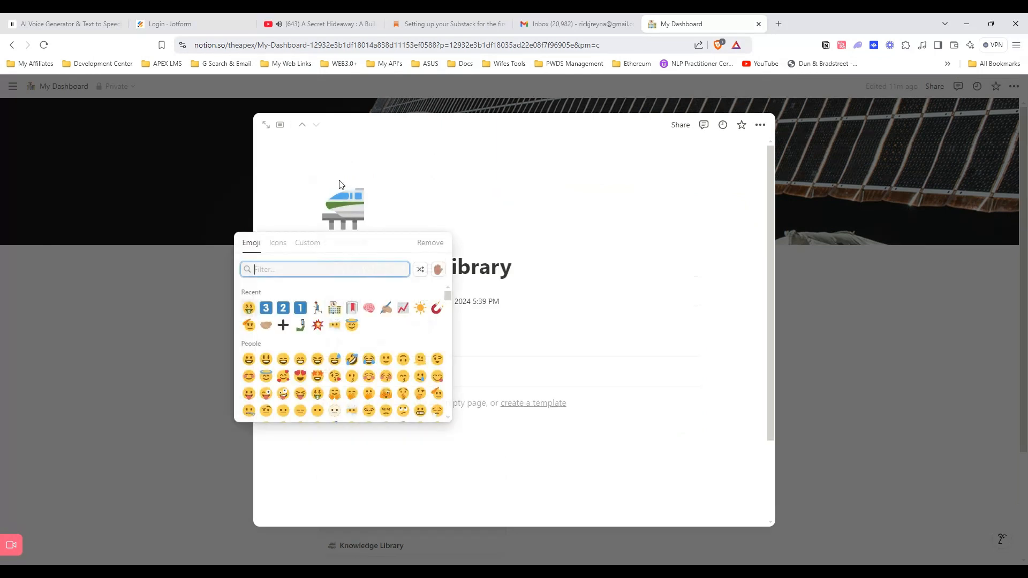
click(349, 214)
click(357, 244)
click(614, 153)
click(593, 171)
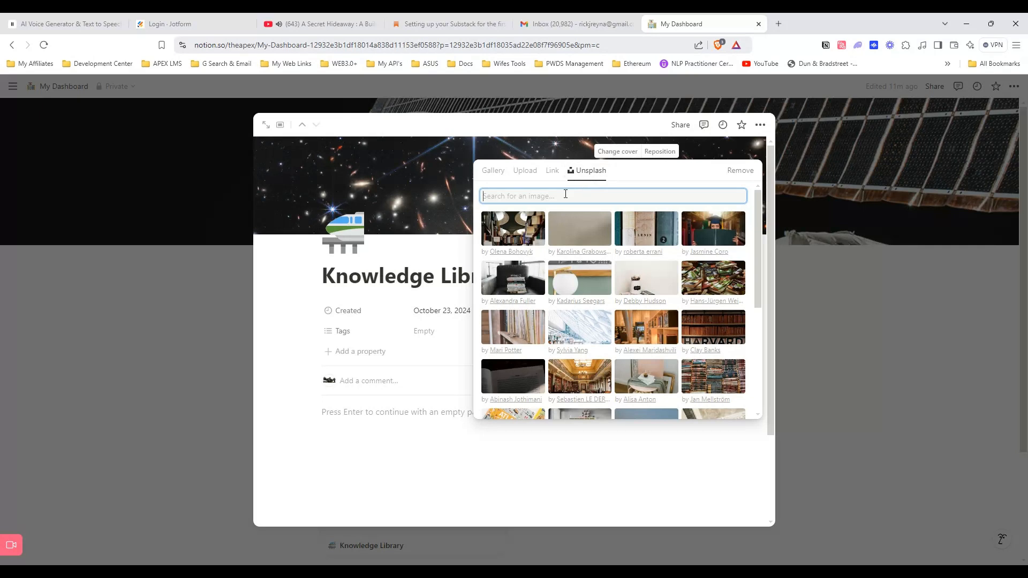
click(519, 229)
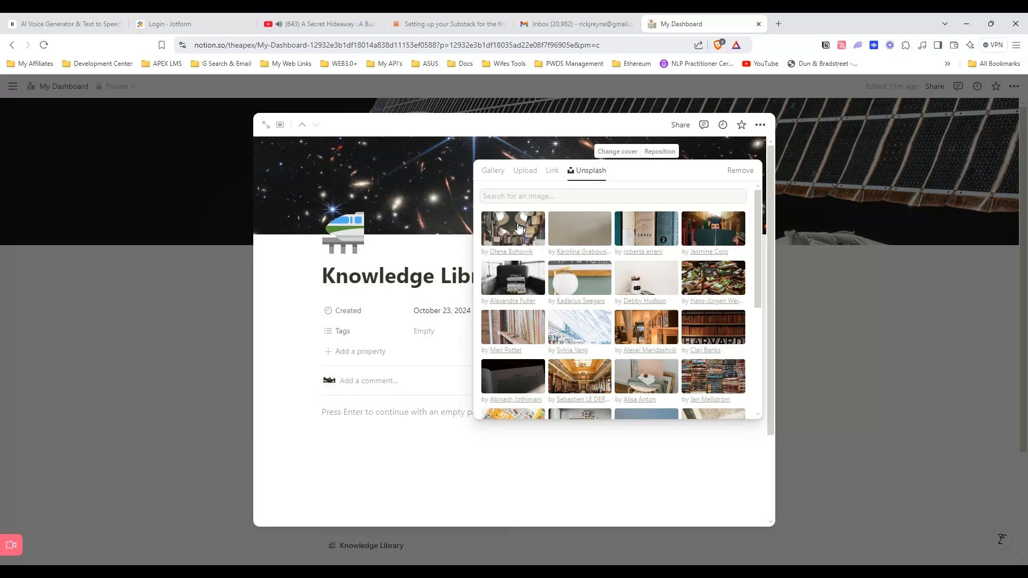
click(338, 416)
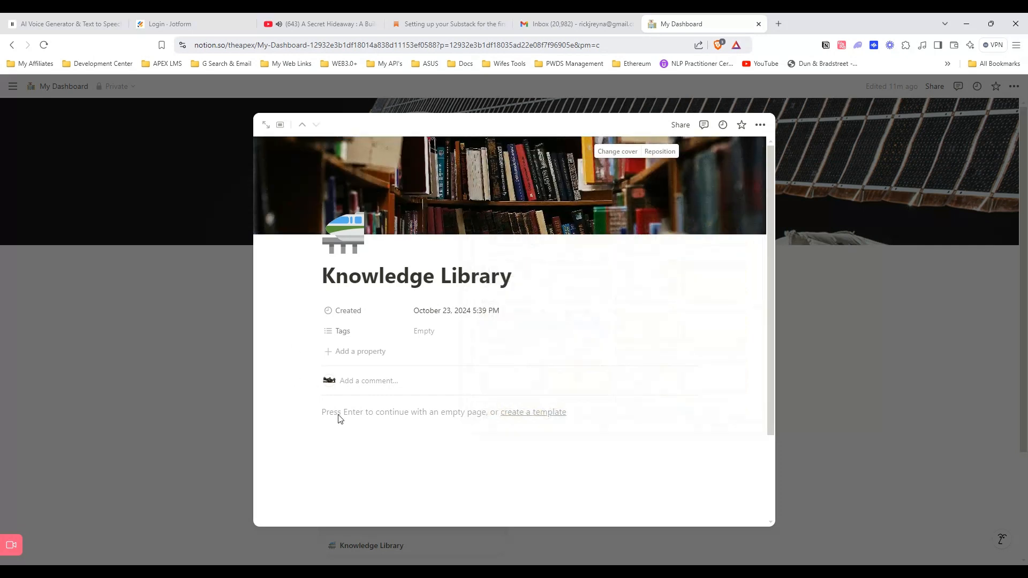
Insert a table view with a new blank table in the Knowledge Library page.
click(304, 412)
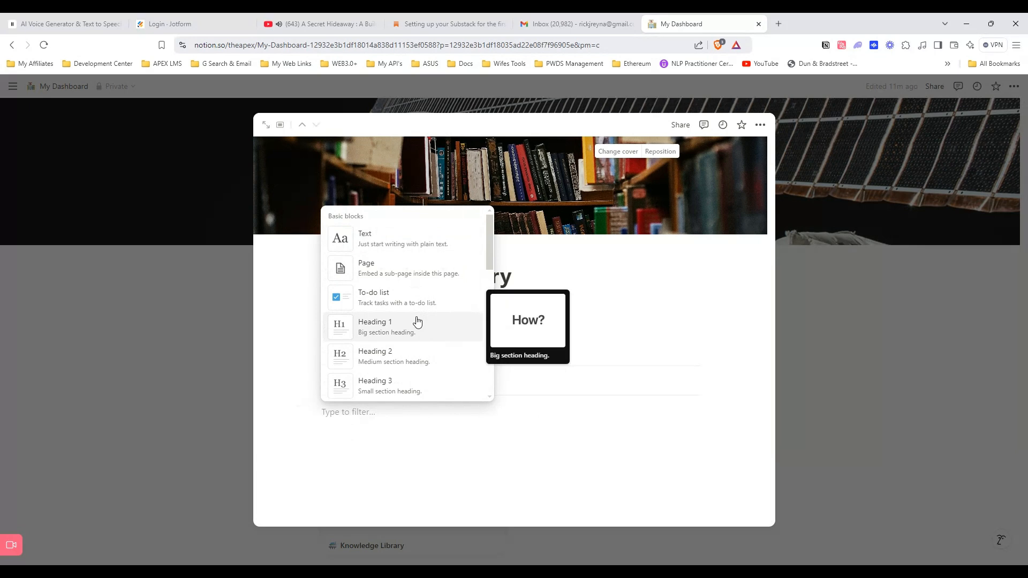
scroll(418, 321, down, 10)
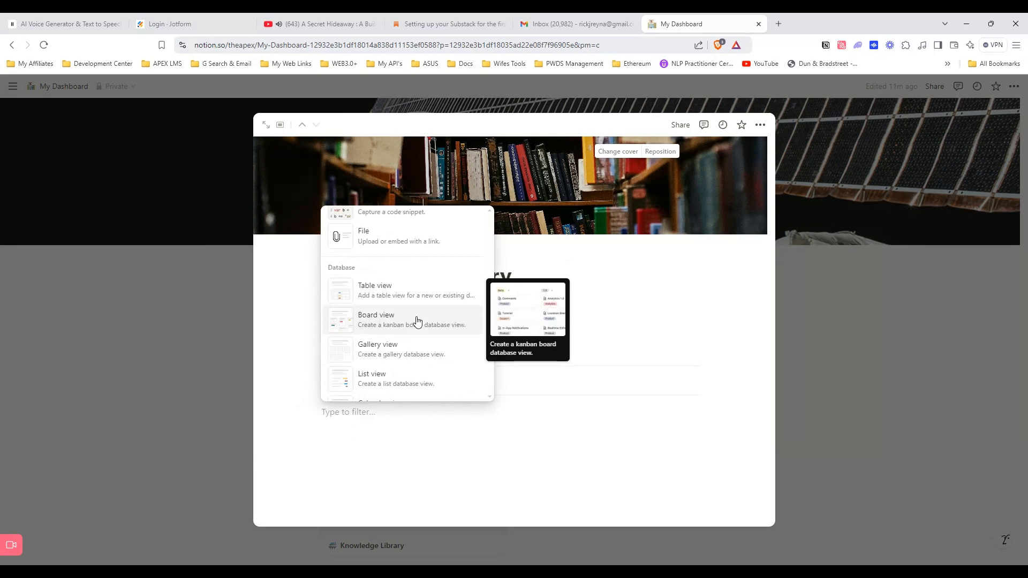
click(397, 292)
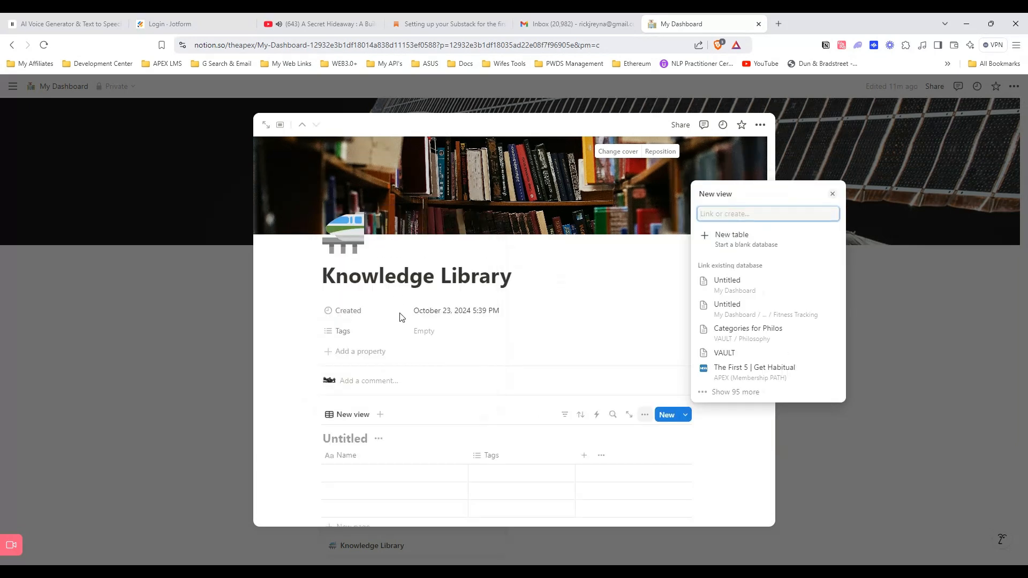
click(730, 235)
Rename the new table view Knowledge Categories and give it a tree icon.
click(342, 420)
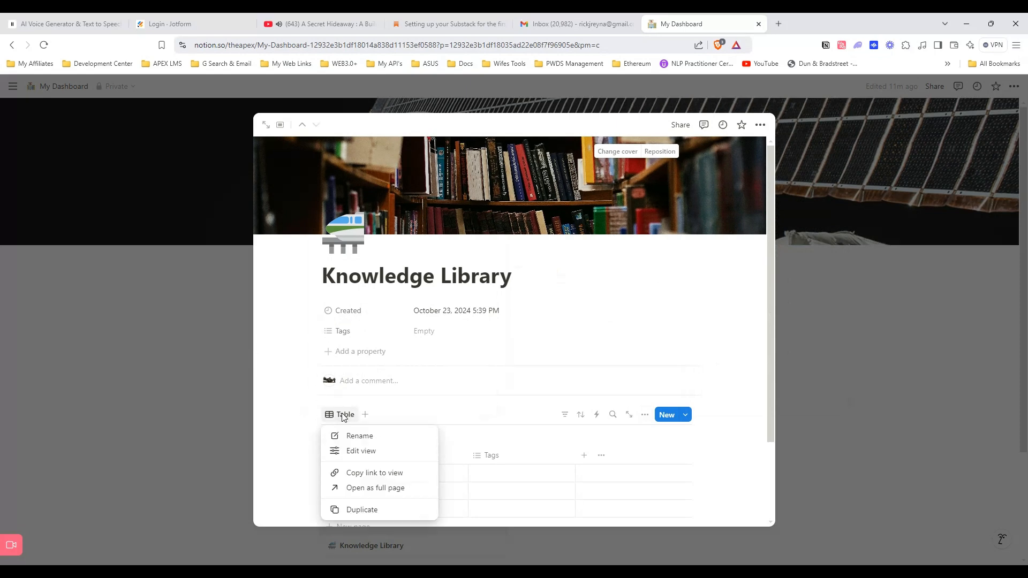
click(353, 436)
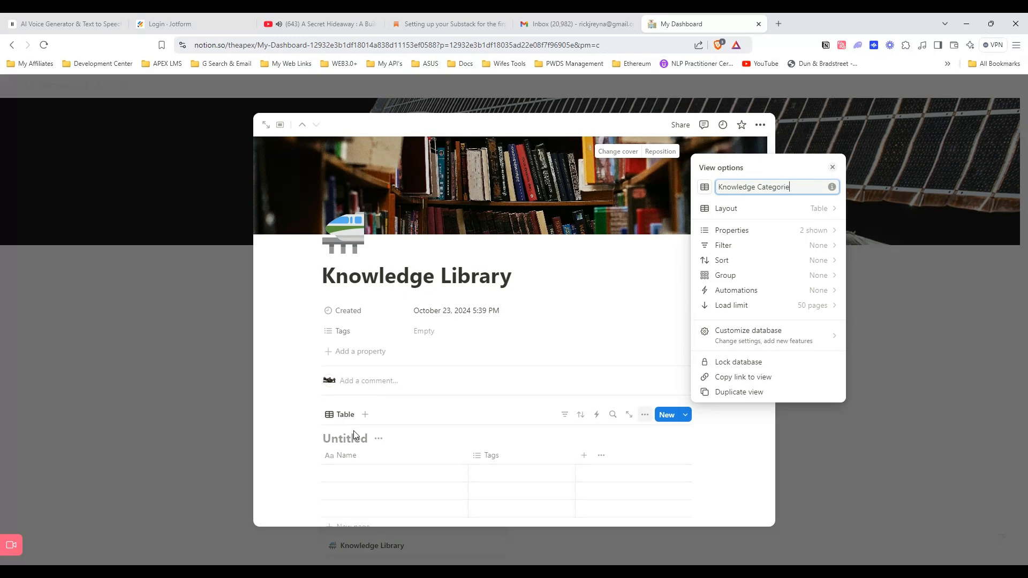
click(704, 190)
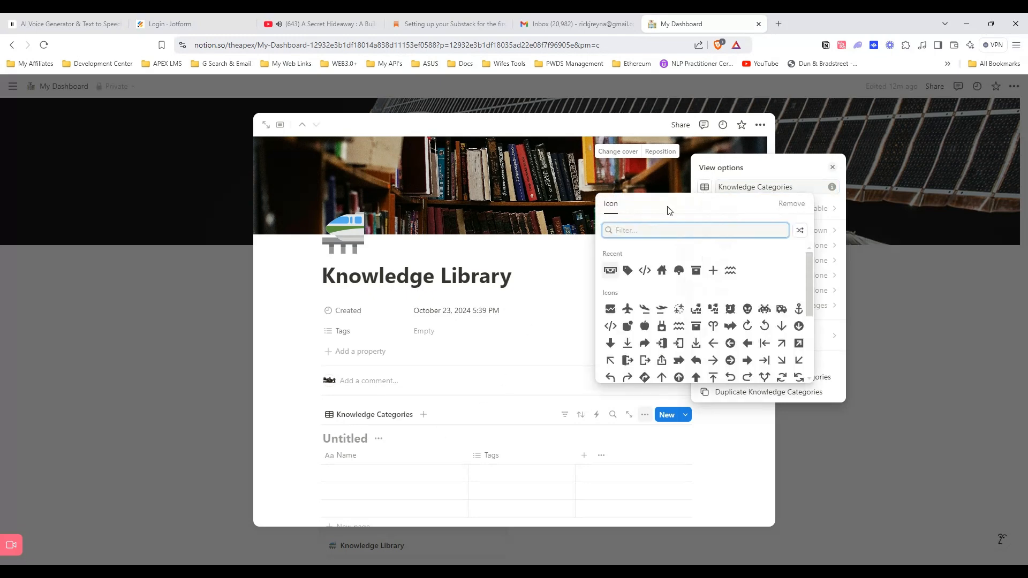
text(tree)
click(628, 255)
click(311, 423)
With Knowledge Library open as a full page, title the table's database Knowledge DB and hide that title.
click(378, 439)
click(369, 457)
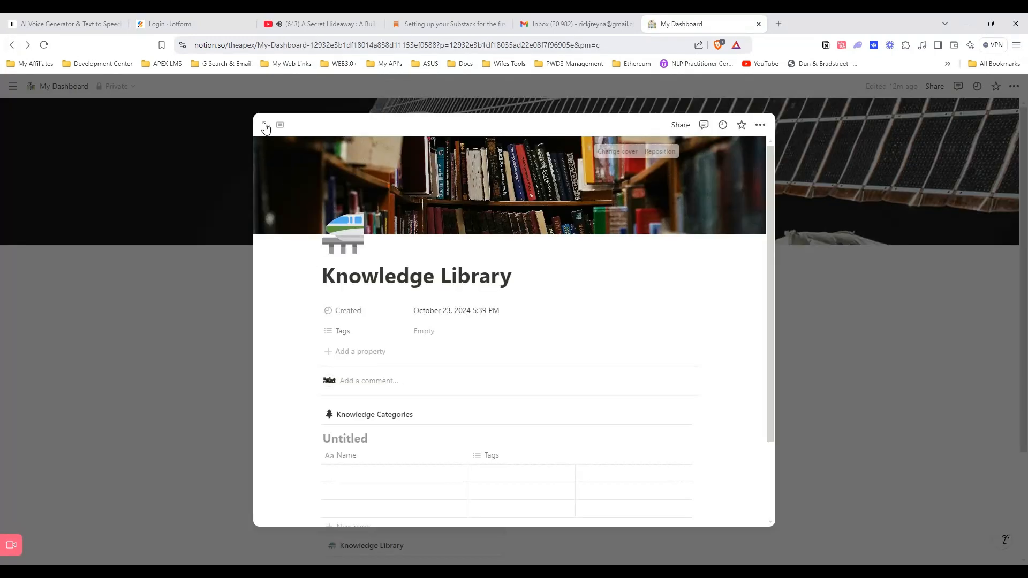
click(264, 126)
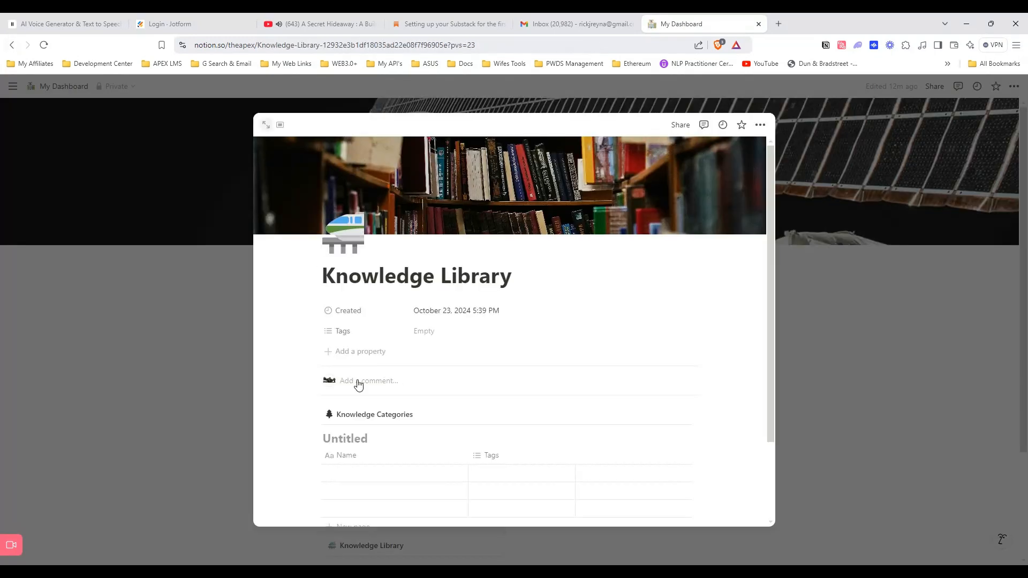
scroll(359, 379, down, 3)
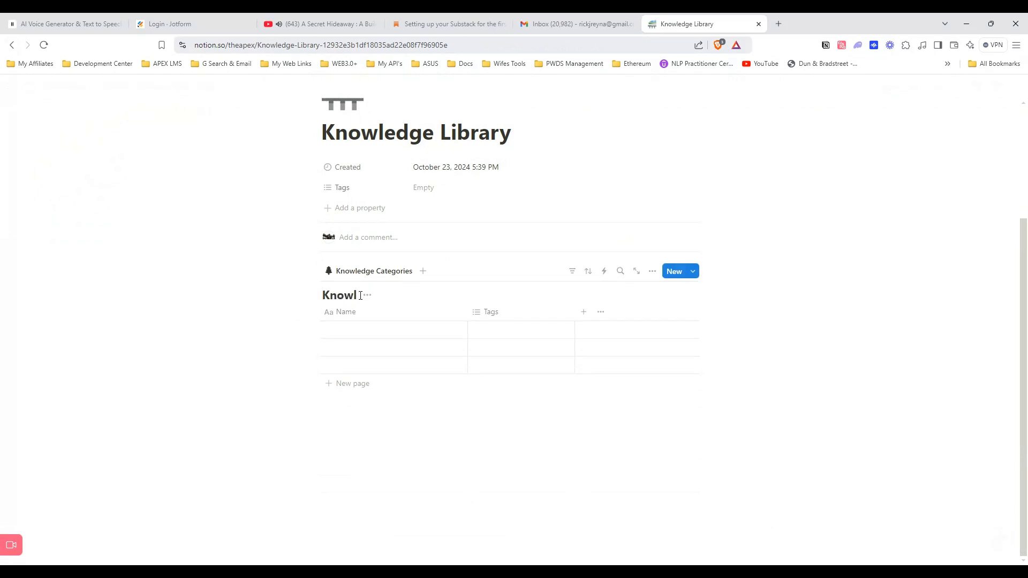
click(414, 295)
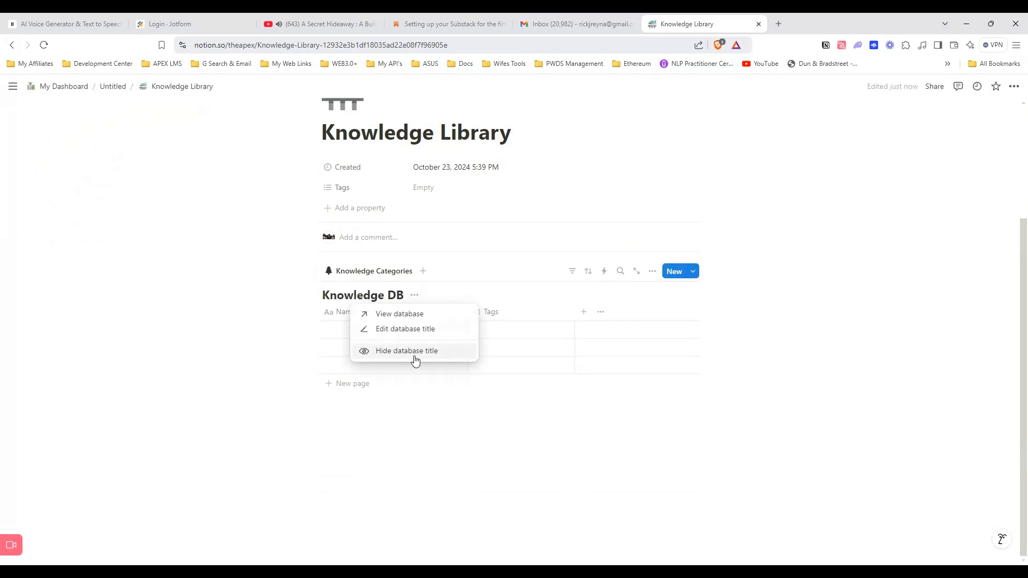
click(414, 354)
Name the three Knowledge Categories rows Knowledge regarding Technology & Software, Knowledge regarding Research Methodologies and Knowledge regarding Writing, from first to last.
click(386, 364)
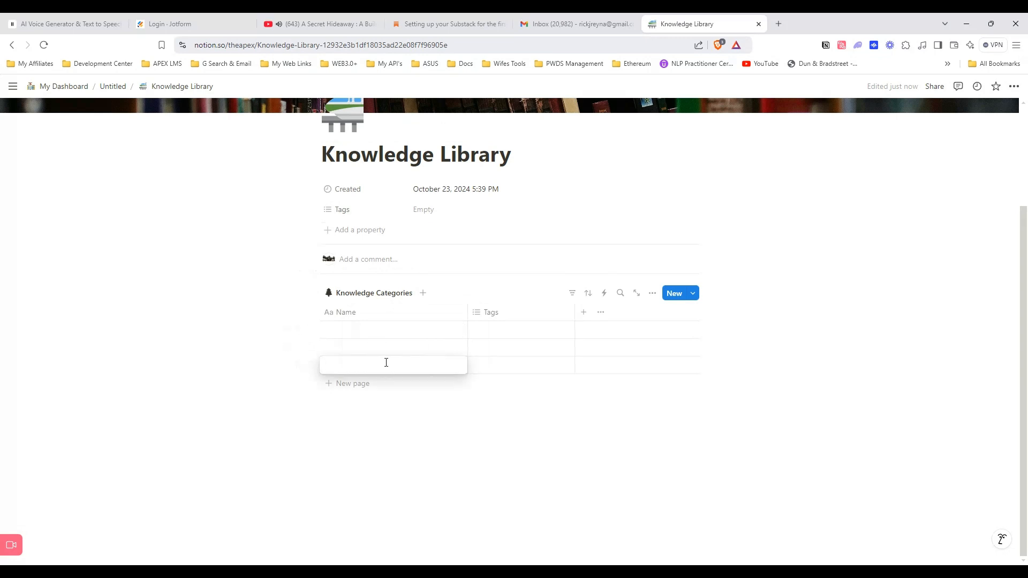
text(Knowledge regarding Writing)
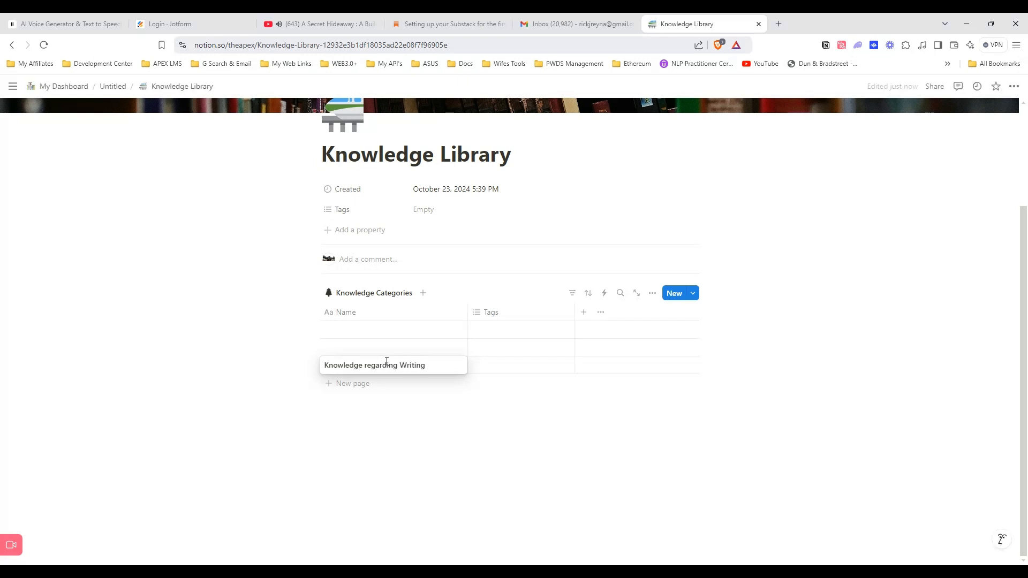
key(Escape)
click(394, 347)
text(Knowledge regarding Research)
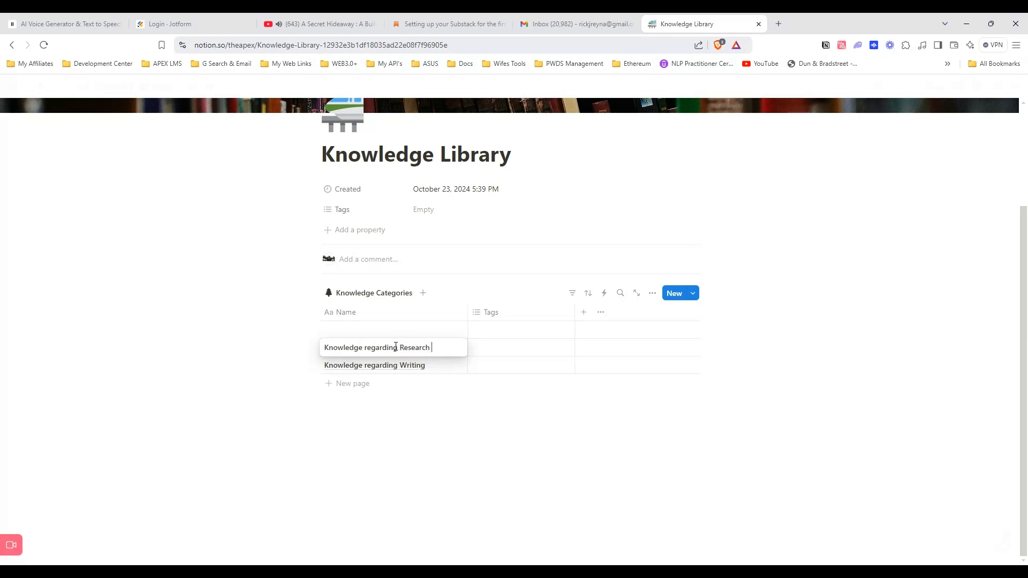
text(ologies)
key(Escape)
click(404, 318)
text(KNowledge regarding Technology & So)
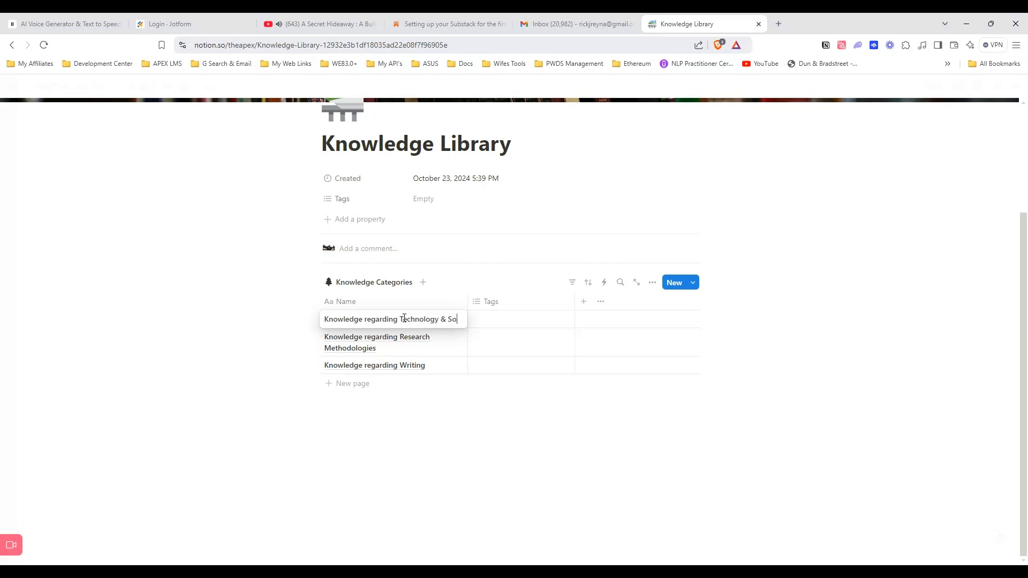
text(ftware)
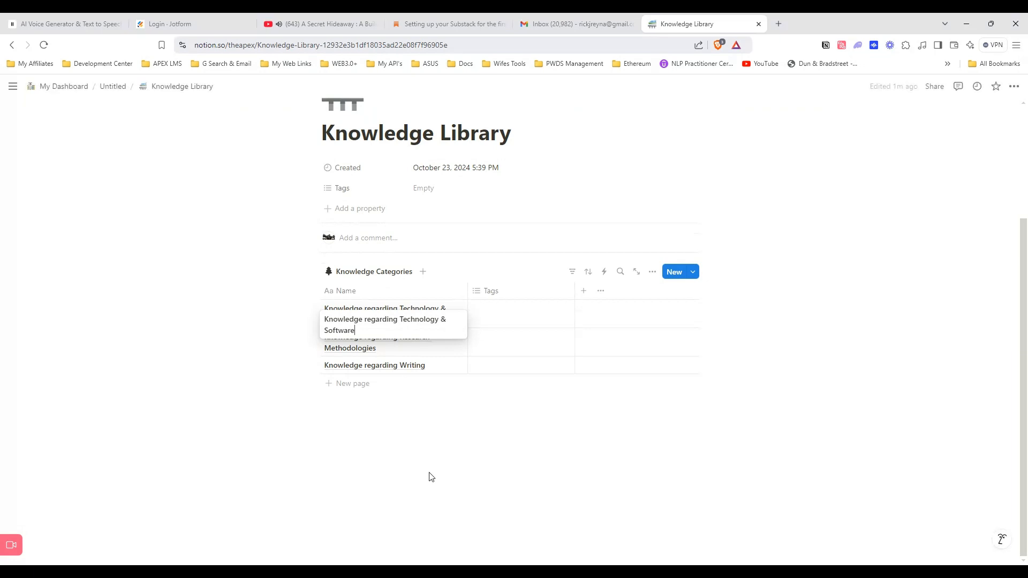
key(Return)
Add a text property named Brief About Me to the Knowledge Categories table.
click(583, 298)
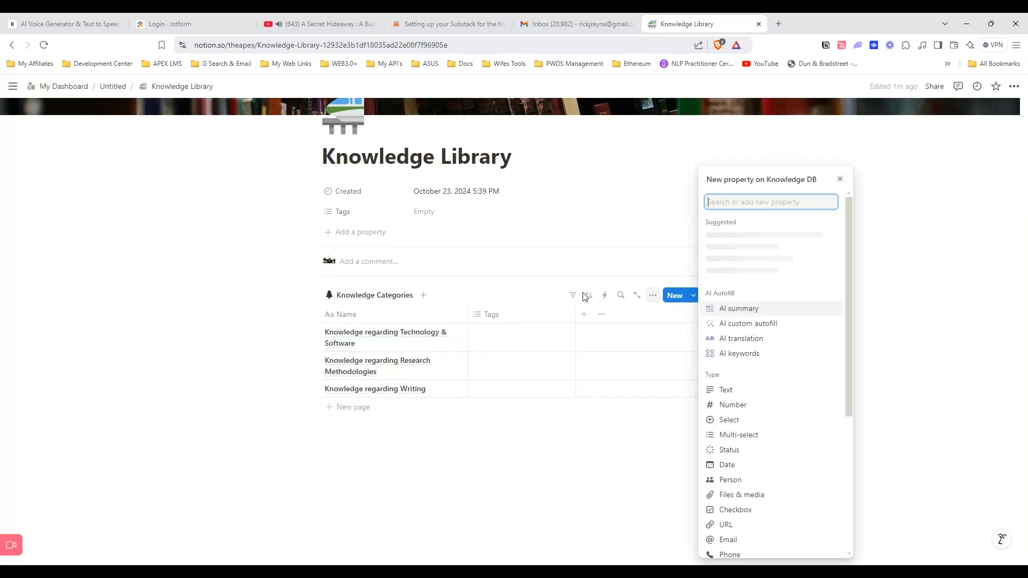
click(738, 395)
text(About)
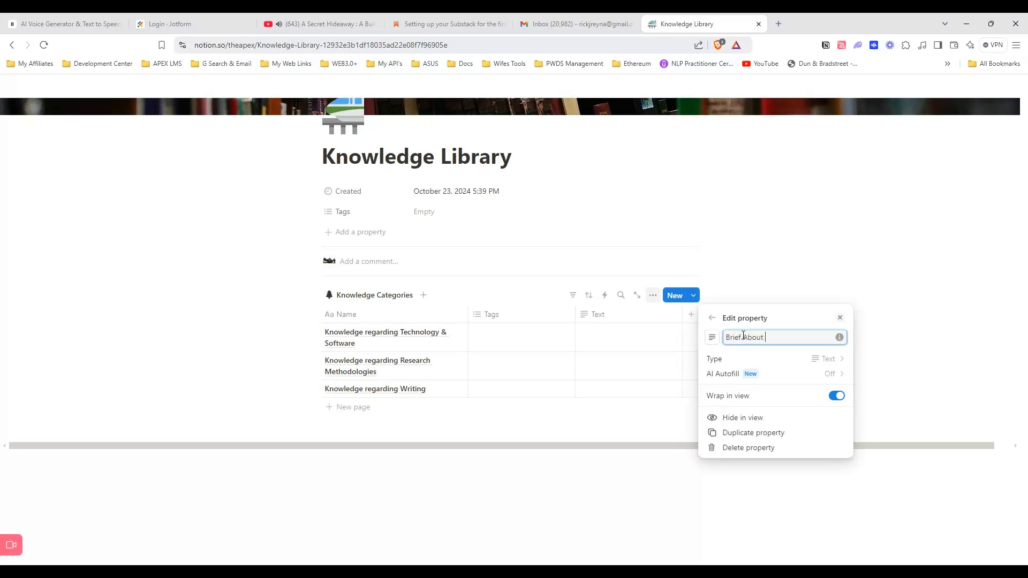
click(640, 435)
scroll(257, 395, up, 3)
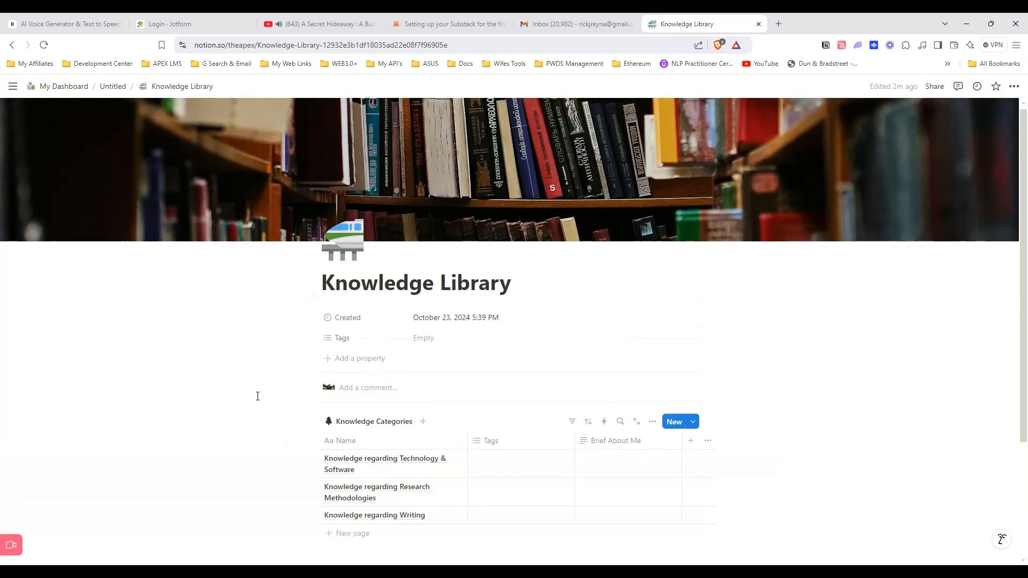
Insert an image block above the Knowledge Categories table with the "I'm taking notes" GIF, found by searching GIPHY for knowledge.
scroll(342, 431, down, 3)
click(341, 431)
drag(314, 430, 348, 264)
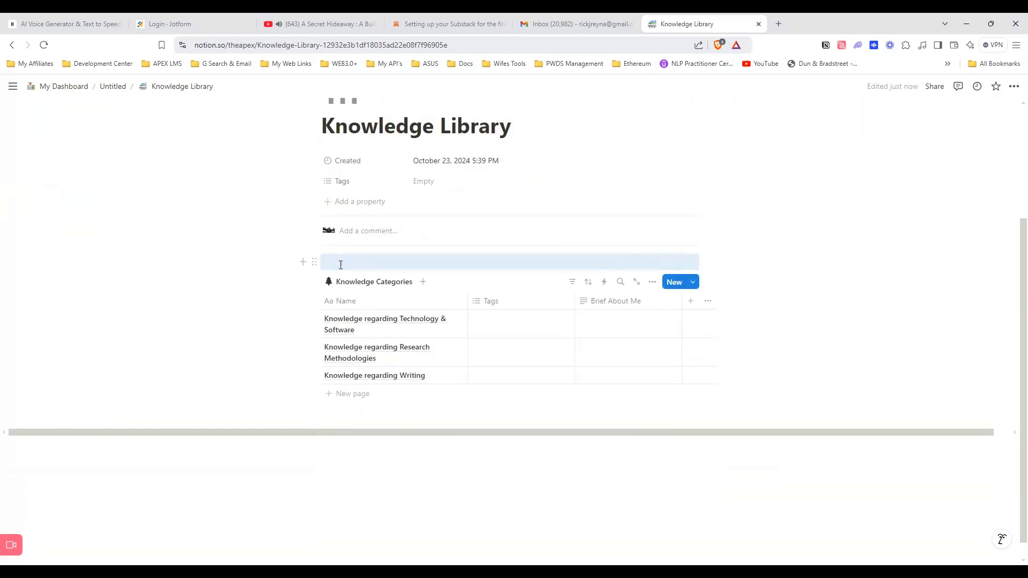
click(303, 263)
scroll(407, 371, down, 5)
click(372, 369)
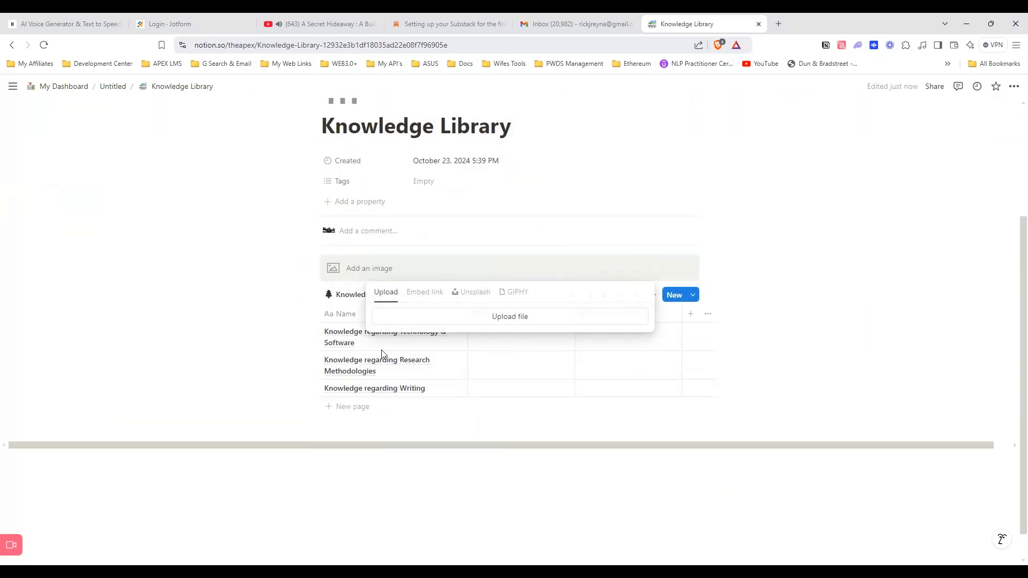
click(509, 296)
text(knowledge)
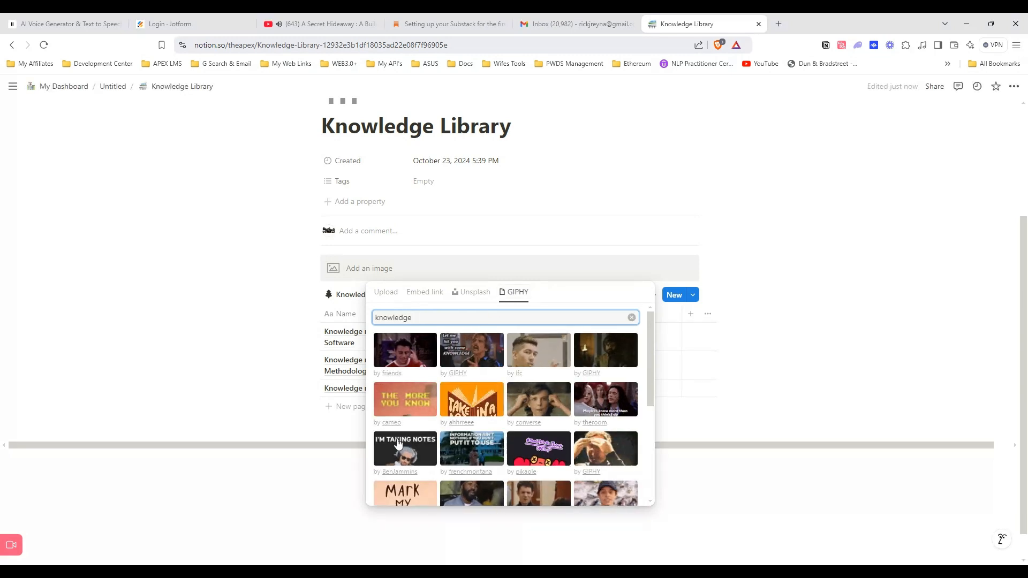
click(400, 441)
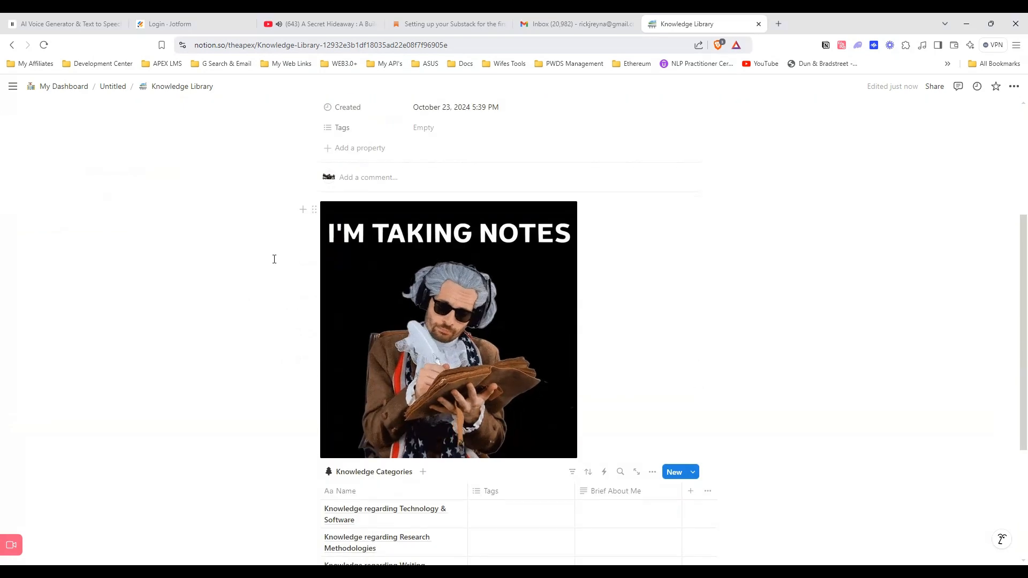
Separate the notes GIF from the Knowledge Categories table, using the empty block moved up from below the table.
scroll(274, 259, down, 2)
click(340, 531)
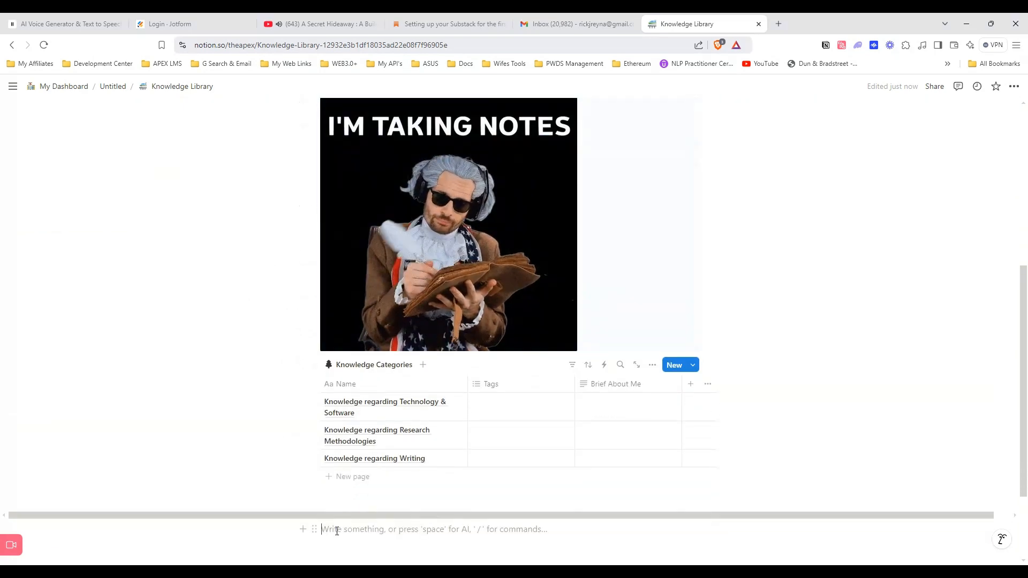
drag(314, 529, 348, 361)
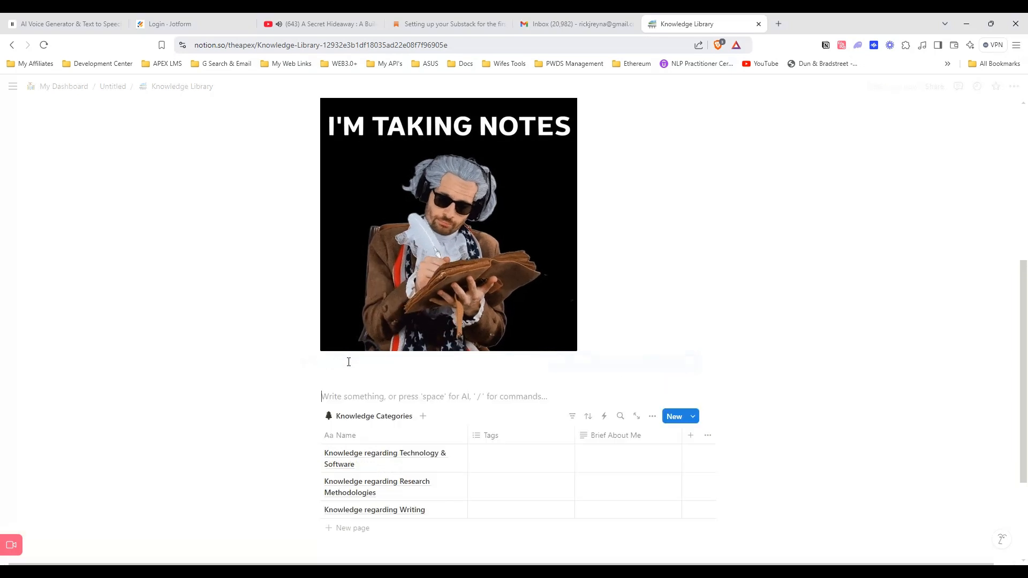
click(302, 361)
scroll(413, 343, down, 3)
click(395, 303)
key(BackSpace)
Return to My Dashboard and add a new gallery page titled Projects with the writing-hand emoji as its icon.
scroll(385, 320, up, 6)
click(76, 89)
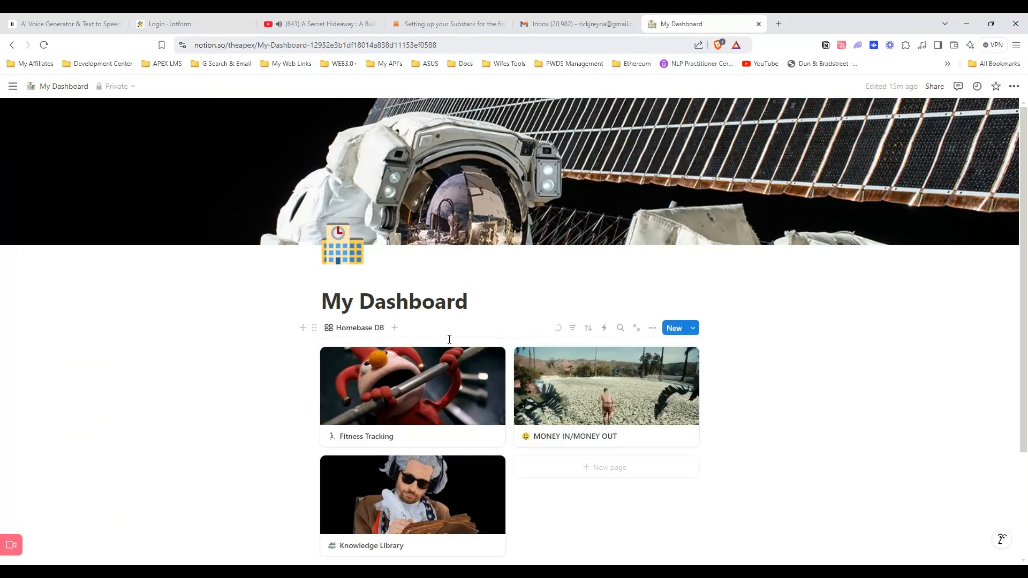
click(603, 468)
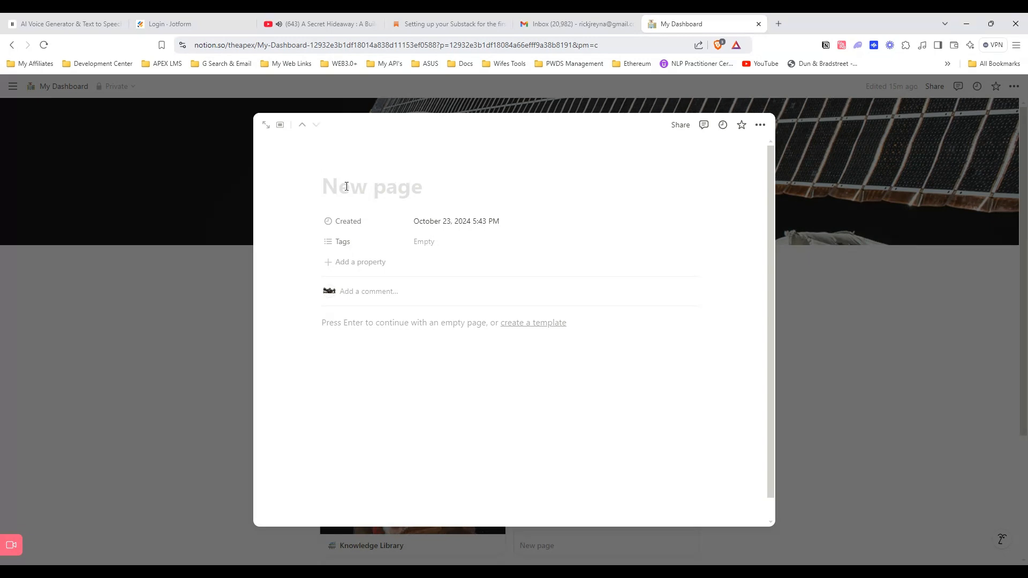
text(Projects)
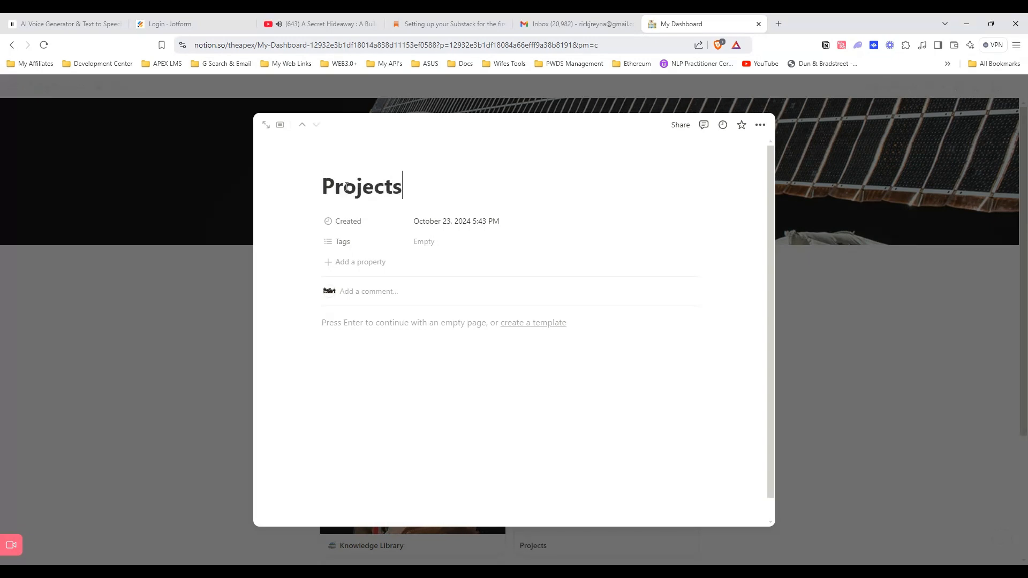
click(345, 163)
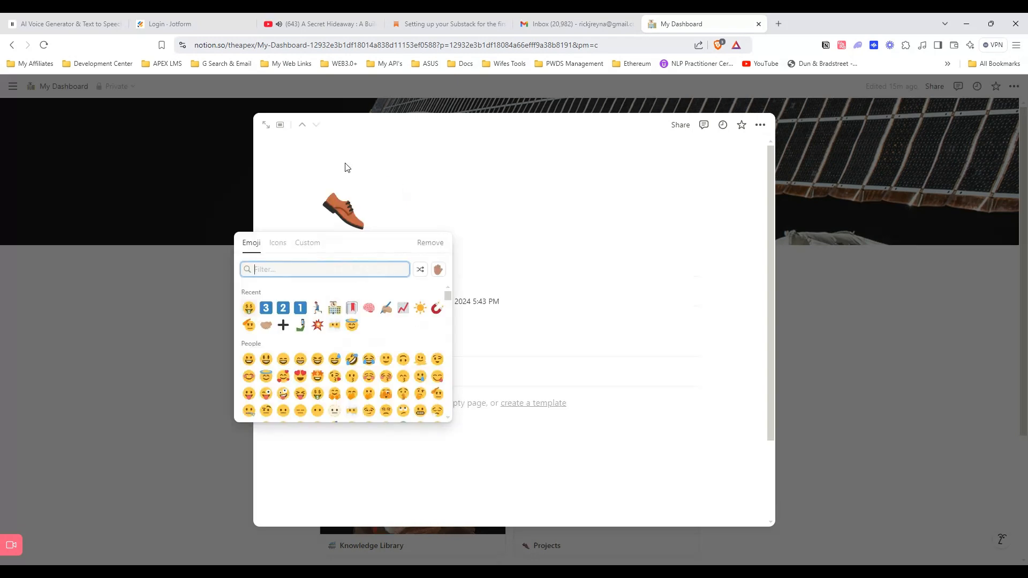
click(385, 309)
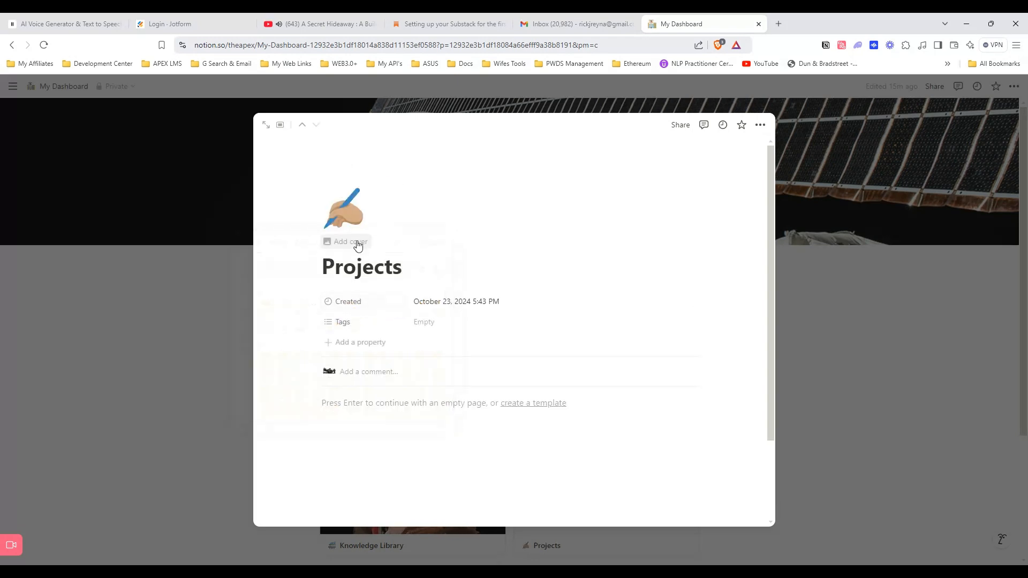
Give the Projects page an Unsplash cover found by searching construction, using the gray overhead photo of workers on a rebar grid.
click(354, 239)
click(606, 152)
click(570, 170)
text(construction)
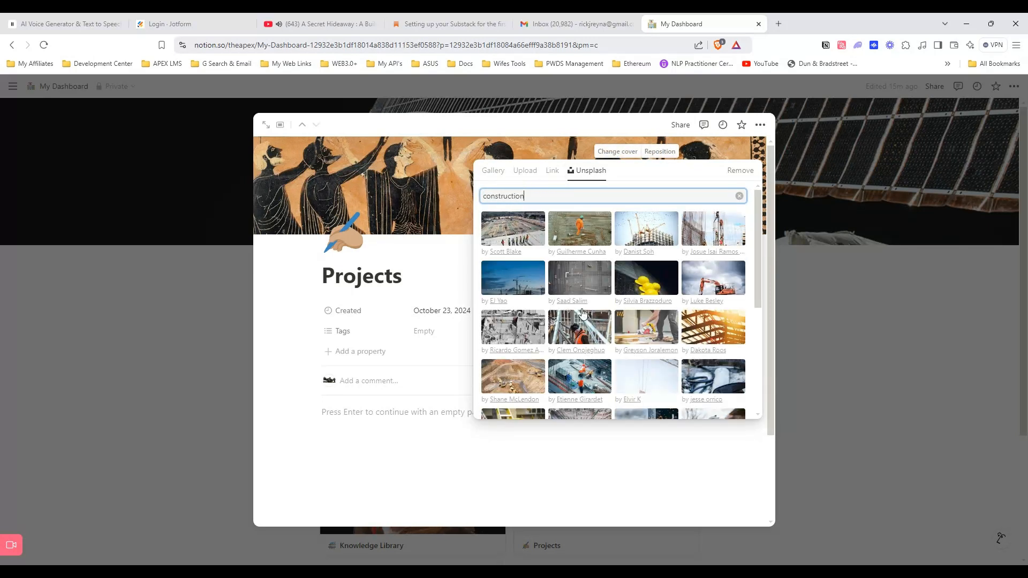
click(581, 287)
Insert an image block in the Projects page body with the GIF of two builders, found by searching GIPHY for construction.
click(344, 412)
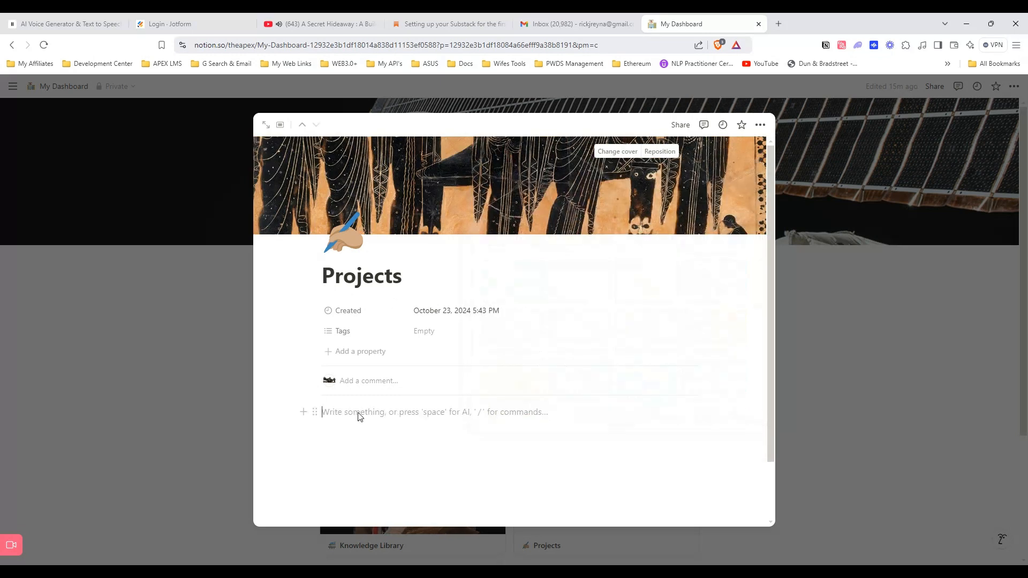
click(303, 411)
scroll(411, 351, down, 10)
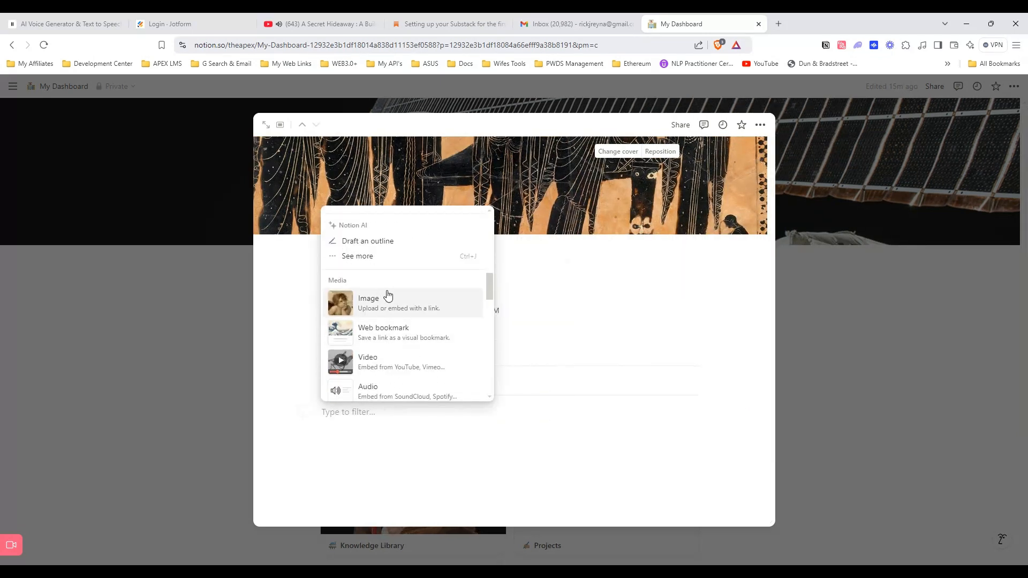
click(388, 296)
click(517, 441)
click(443, 215)
text(construction)
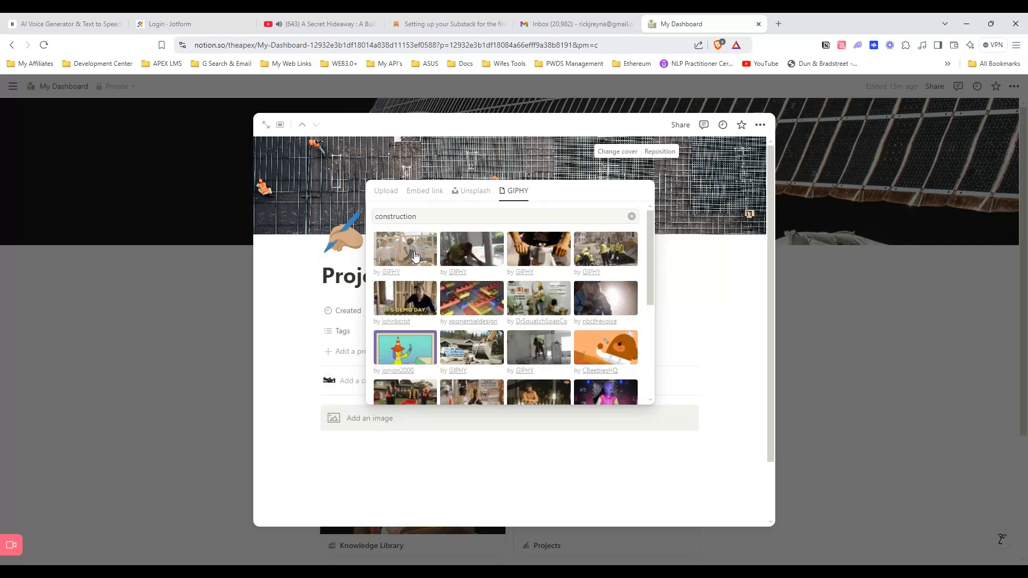
click(416, 255)
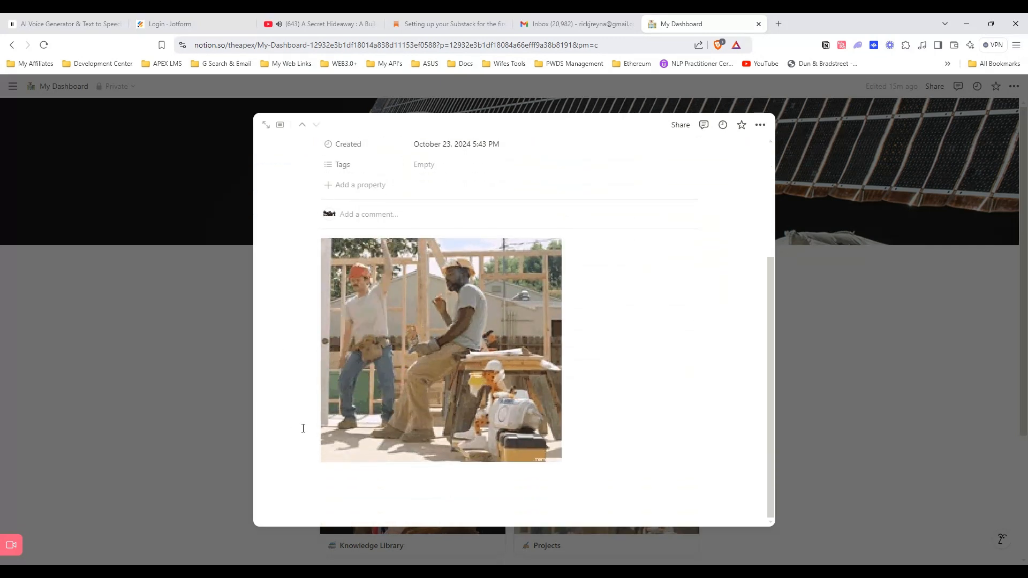
Insert a divider below the builders GIF on the Projects page.
click(301, 473)
scroll(385, 396, down, 5)
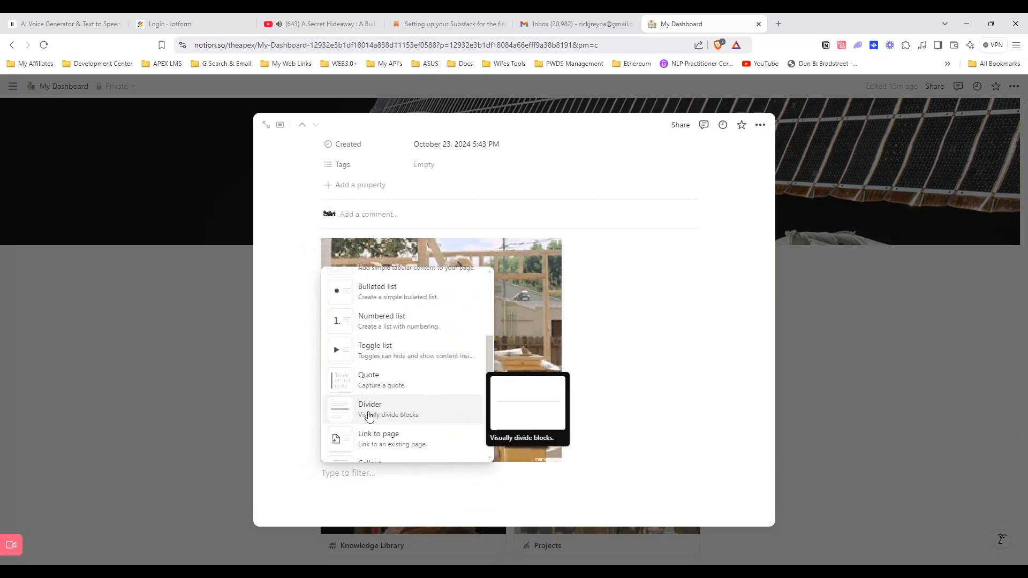
click(369, 413)
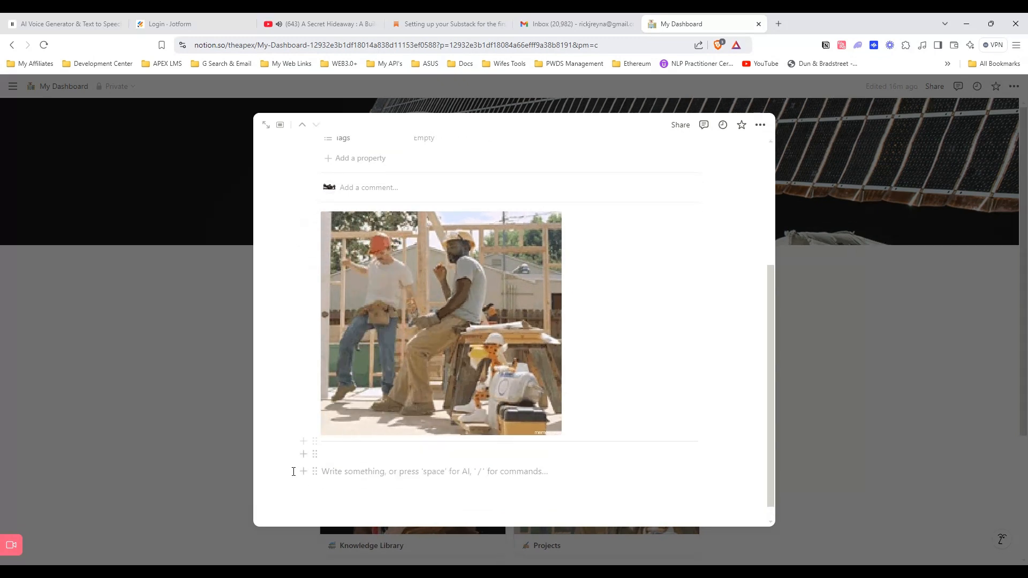
Insert a gallery view below the divider on the Projects page, backed by a new blank database.
click(301, 471)
scroll(417, 361, down, 10)
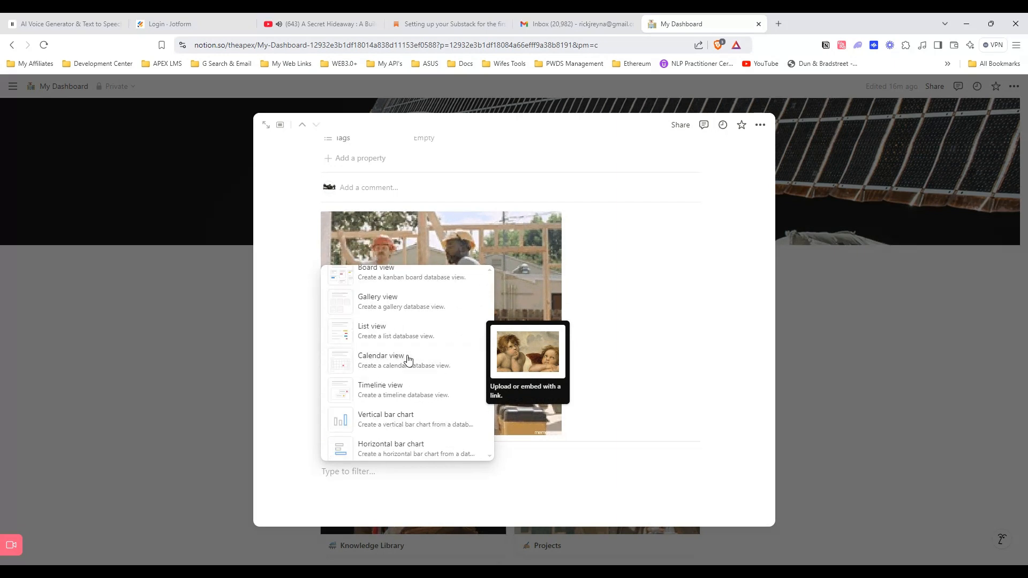
scroll(385, 348, up, 3)
click(377, 406)
click(731, 355)
Delete the sample cards Page 3, Page 1 and Page 2 from the new gallery on the Projects page.
click(490, 375)
click(522, 259)
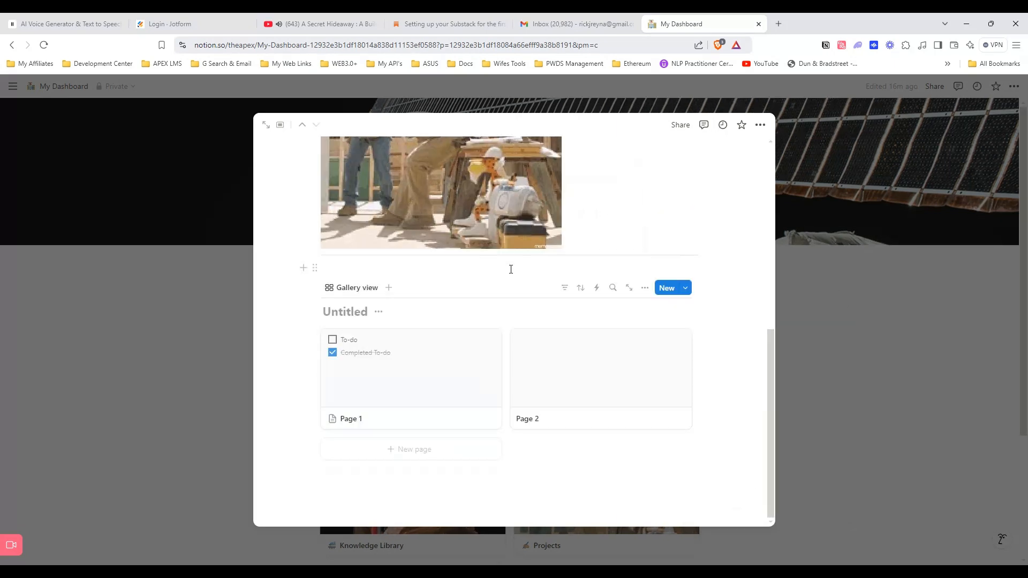
click(490, 341)
click(529, 434)
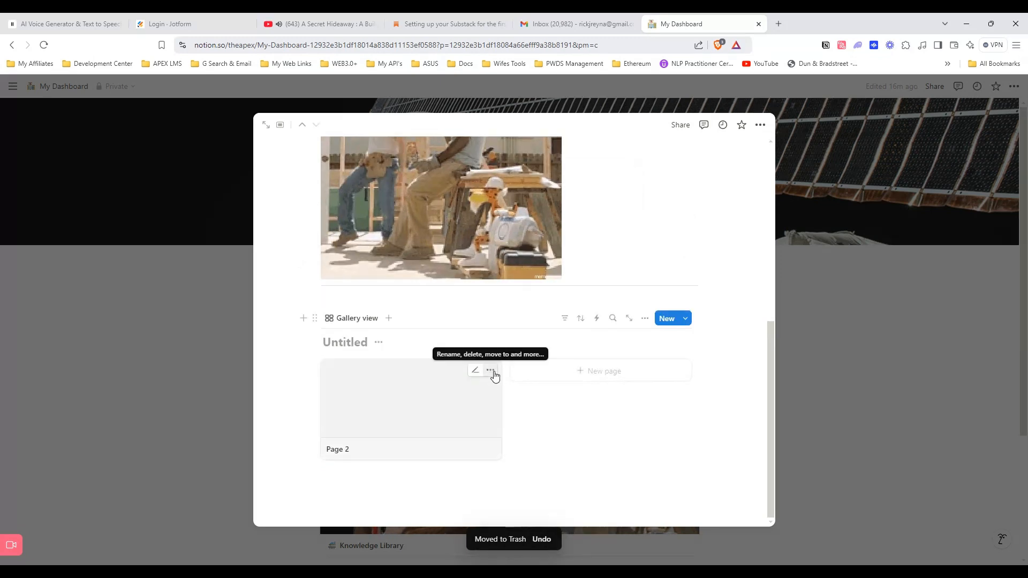
click(490, 370)
click(525, 258)
Rename the gallery view on the Projects page to My Projects.
click(336, 399)
click(357, 429)
text(My Projects)
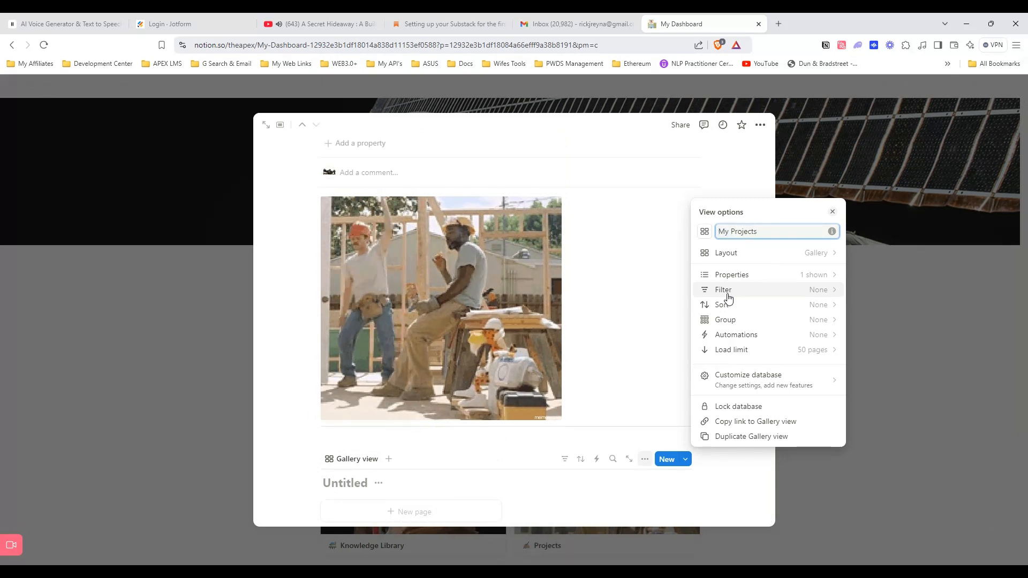
Title the My Projects gallery's database Projects and hide that title.
click(352, 482)
text(Projects)
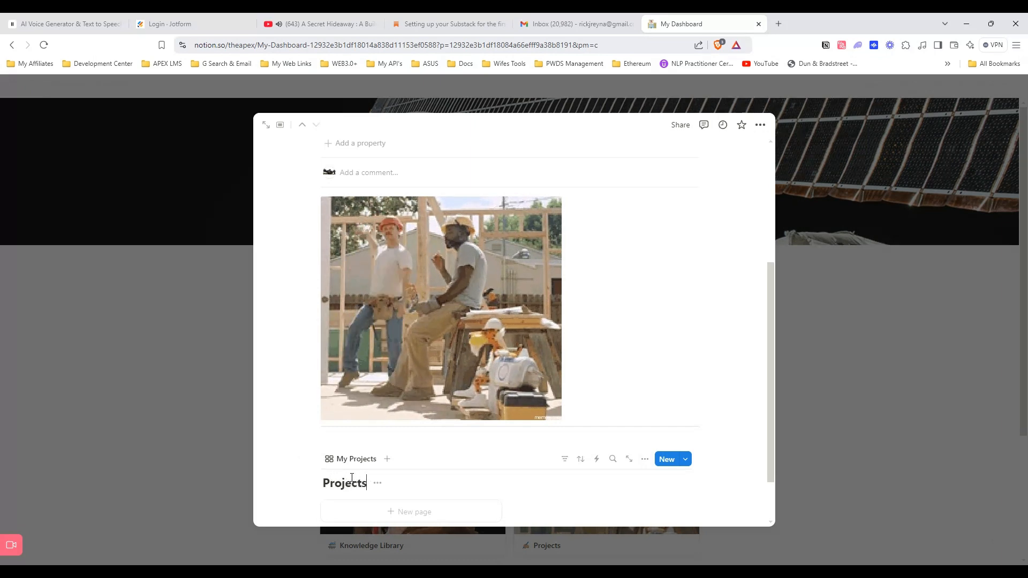
click(377, 483)
click(368, 543)
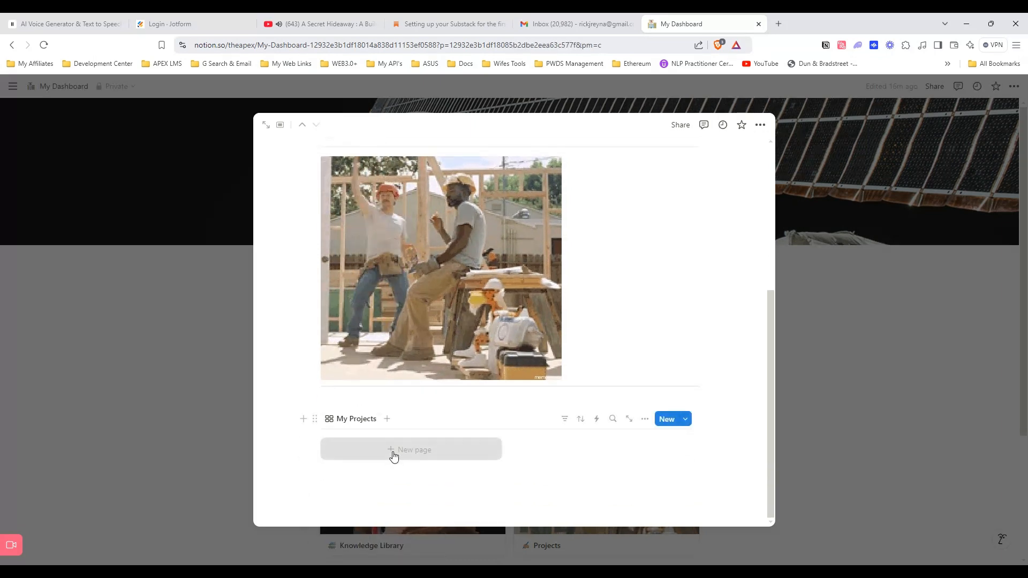
Add a page titled My Online Course to the My Projects gallery, with the plus-sign emoji as its icon.
click(399, 454)
text(My Online Course)
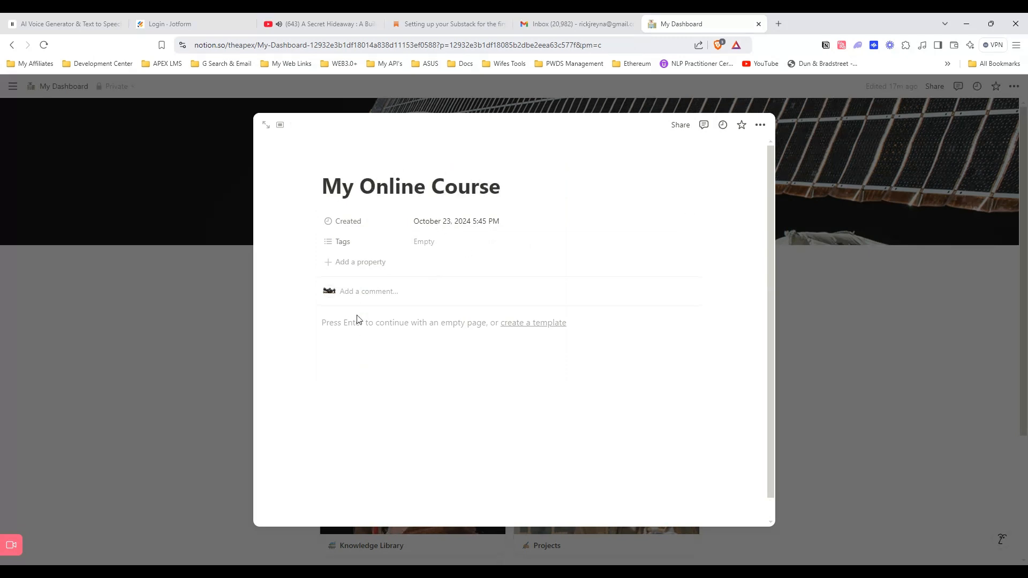
click(346, 162)
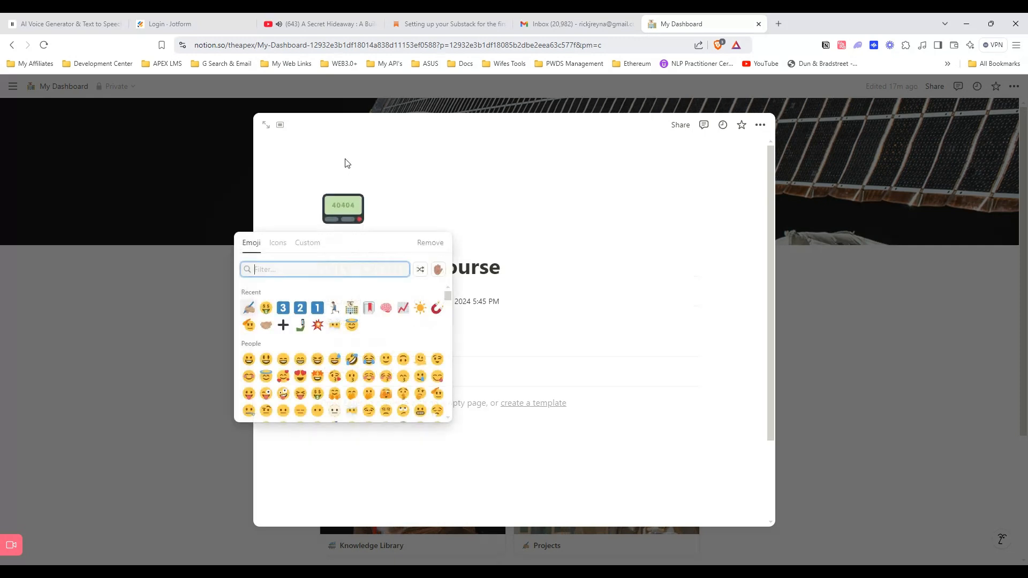
click(283, 324)
Give My Online Course the brick-wall office cover found by searching Unsplash for course, repositioned to show the PROOF sign.
click(619, 155)
click(591, 170)
text(course)
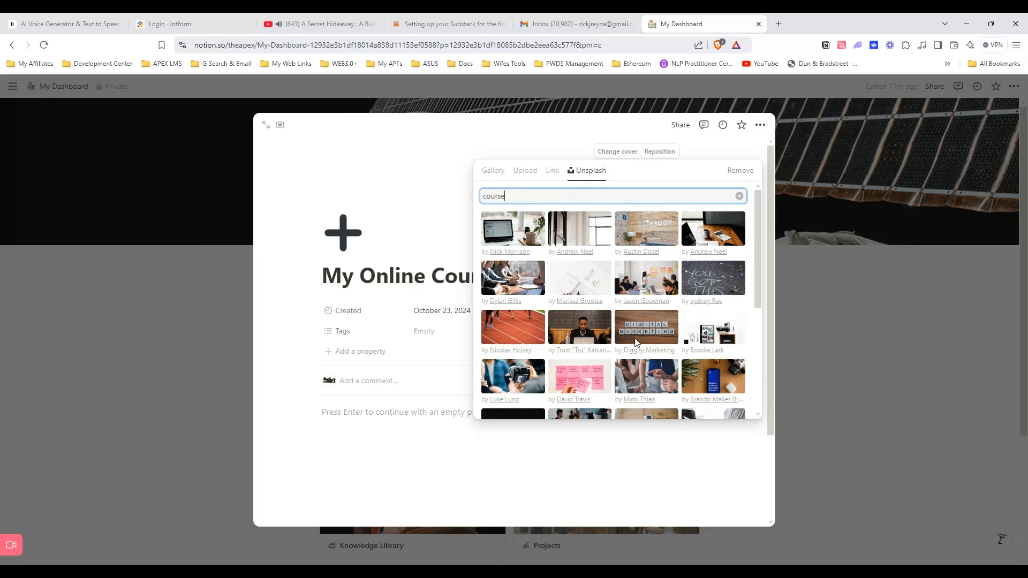
click(652, 233)
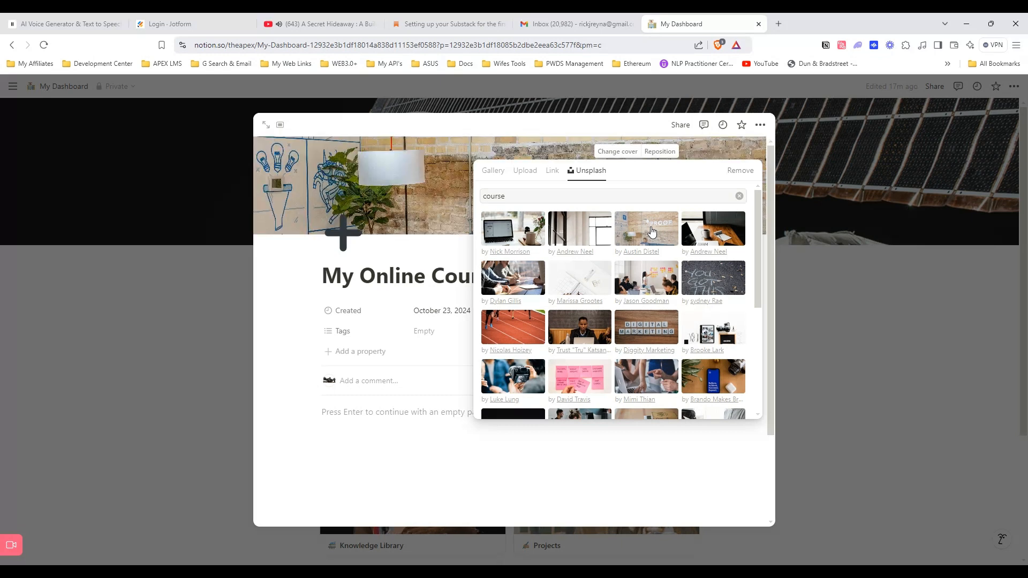
click(283, 384)
click(659, 151)
drag(541, 209, 536, 333)
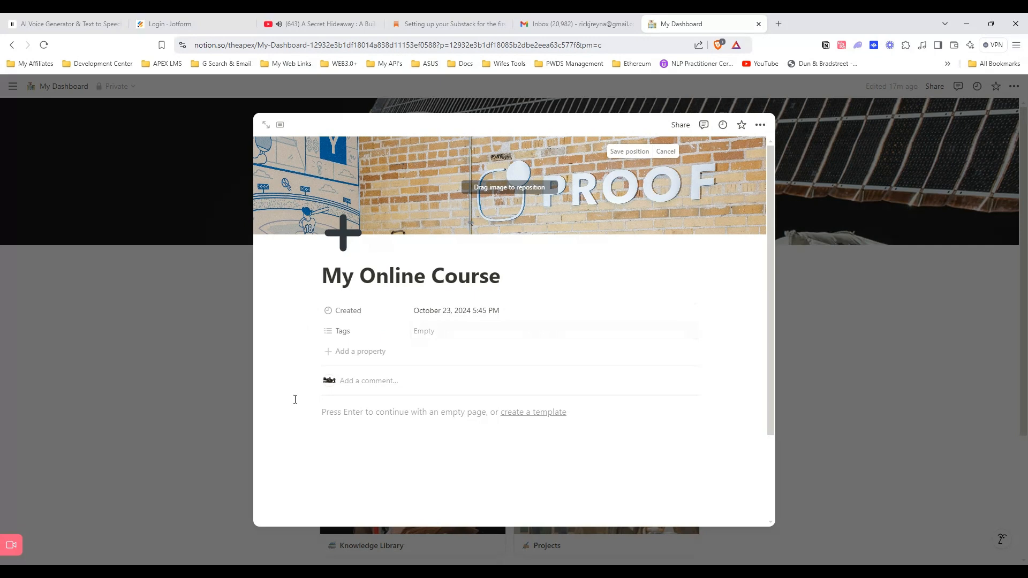
Insert an image block in My Online Course with the line-drawn obstacle course GIF, found by searching GIPHY for course.
click(317, 412)
text(/)
scroll(378, 353, down, 5)
click(454, 317)
click(515, 442)
text(course)
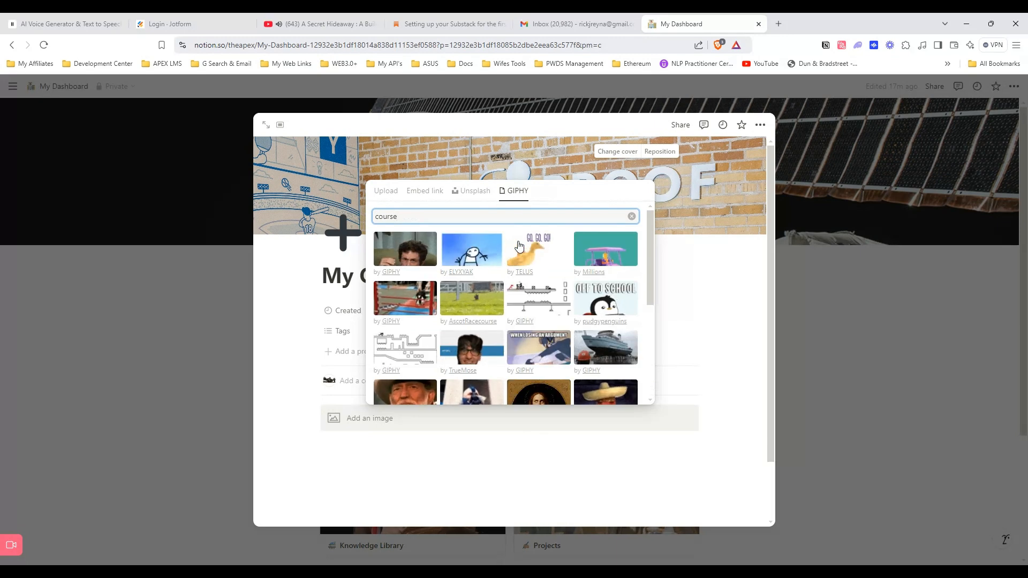
click(402, 350)
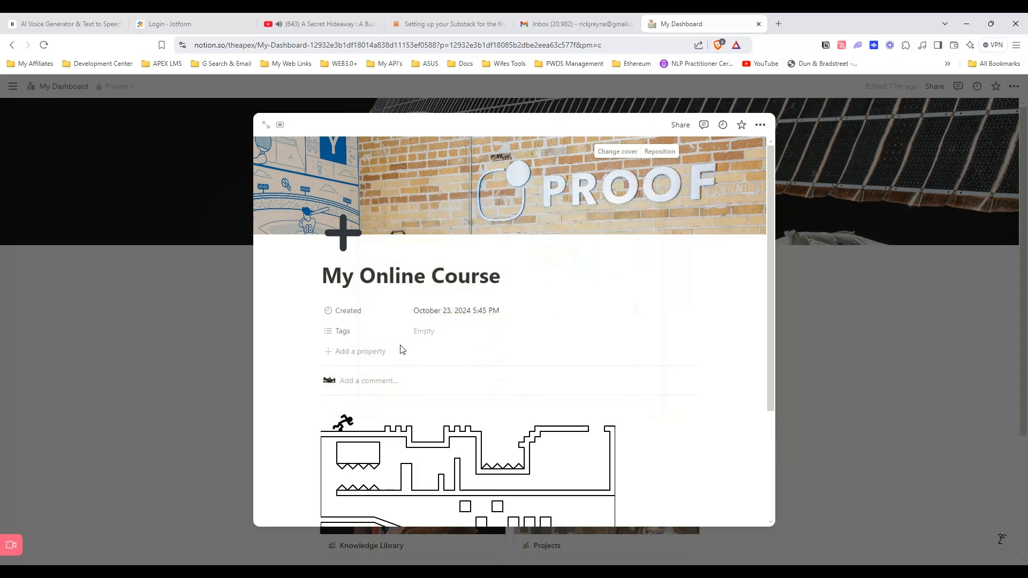
Insert a divider below the obstacle course GIF on the My Online Course page.
scroll(402, 349, down, 3)
click(383, 503)
click(304, 472)
scroll(356, 377, down, 5)
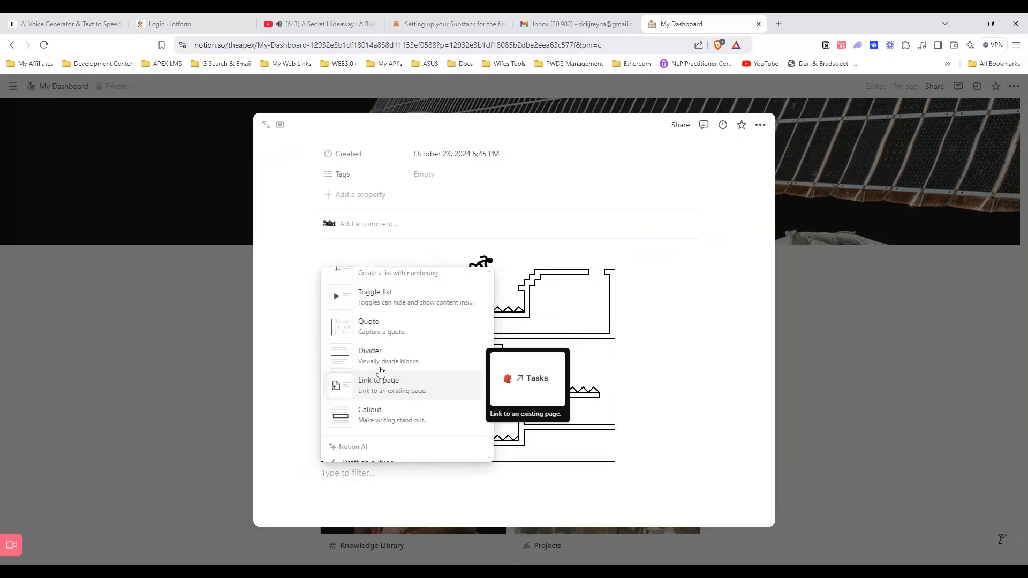
click(378, 357)
Insert a gallery view below the divider in My Online Course, backed by a new blank database.
scroll(395, 475, down, 2)
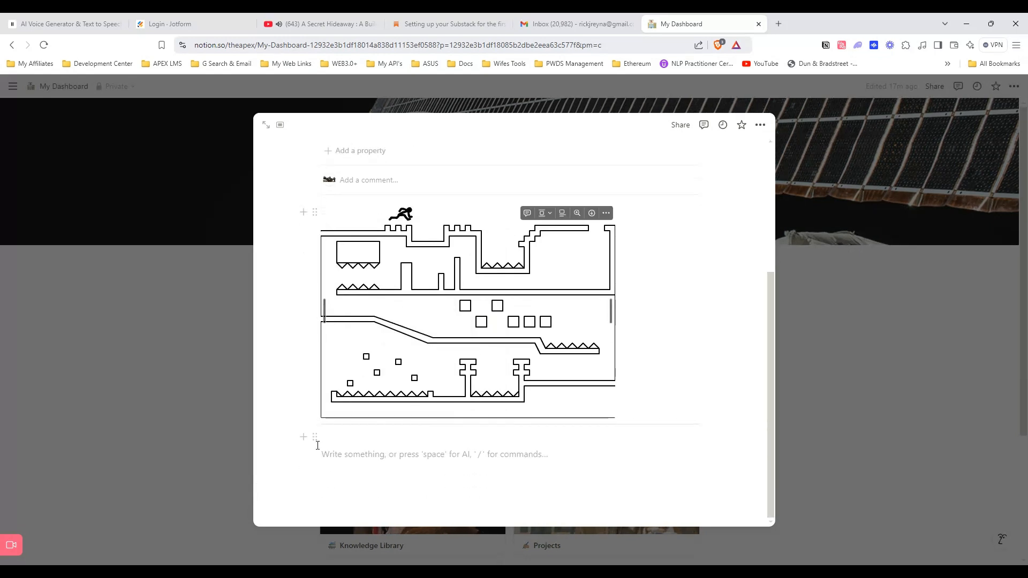
scroll(417, 467, up, 5)
scroll(420, 469, down, 5)
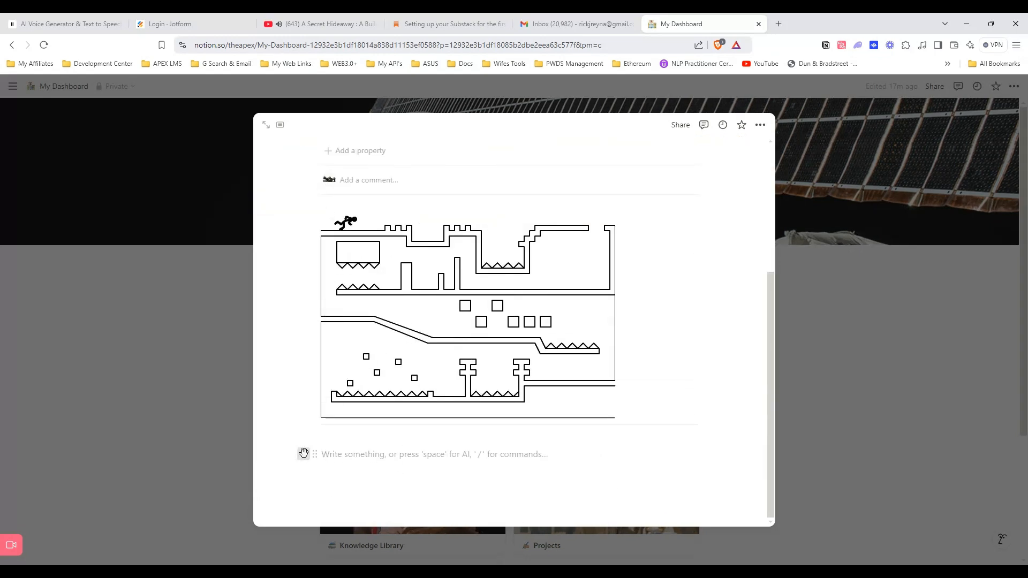
click(303, 454)
scroll(391, 333, down, 8)
scroll(392, 334, down, 8)
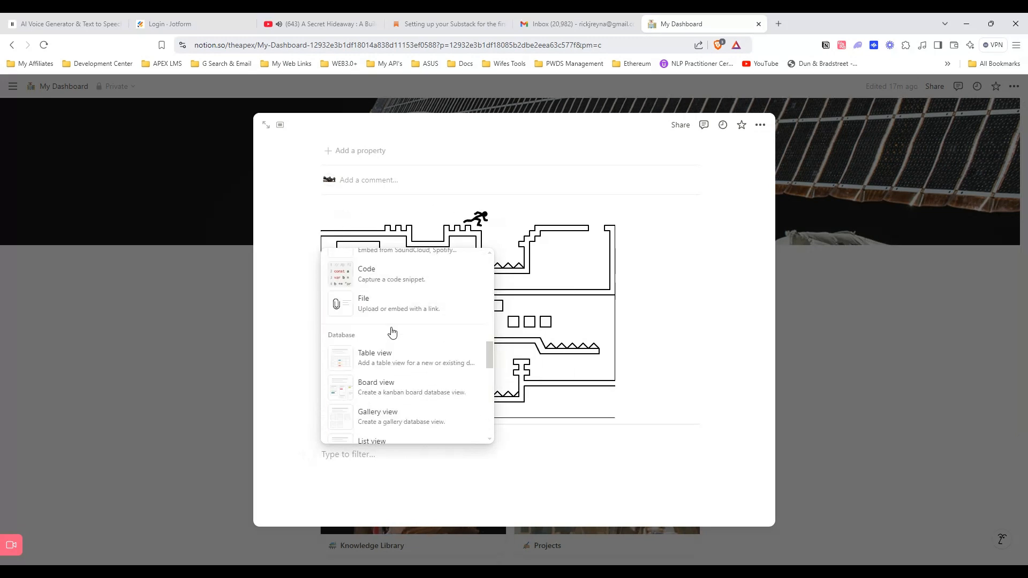
click(393, 387)
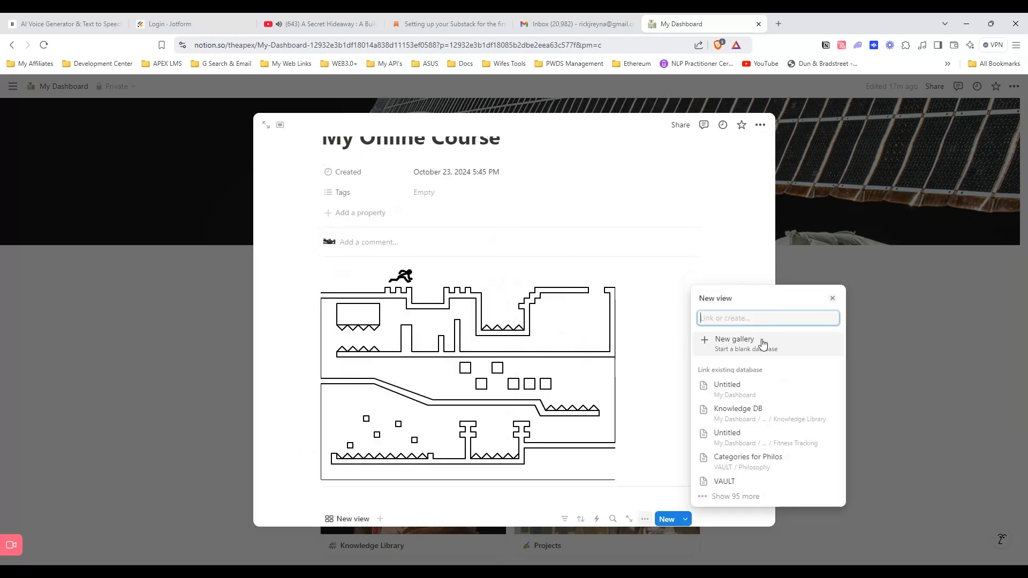
click(728, 339)
Delete the sample cards Page 3, Page 1 and Page 2 from the new gallery in My Online Course.
scroll(482, 337, up, 10)
scroll(480, 336, down, 10)
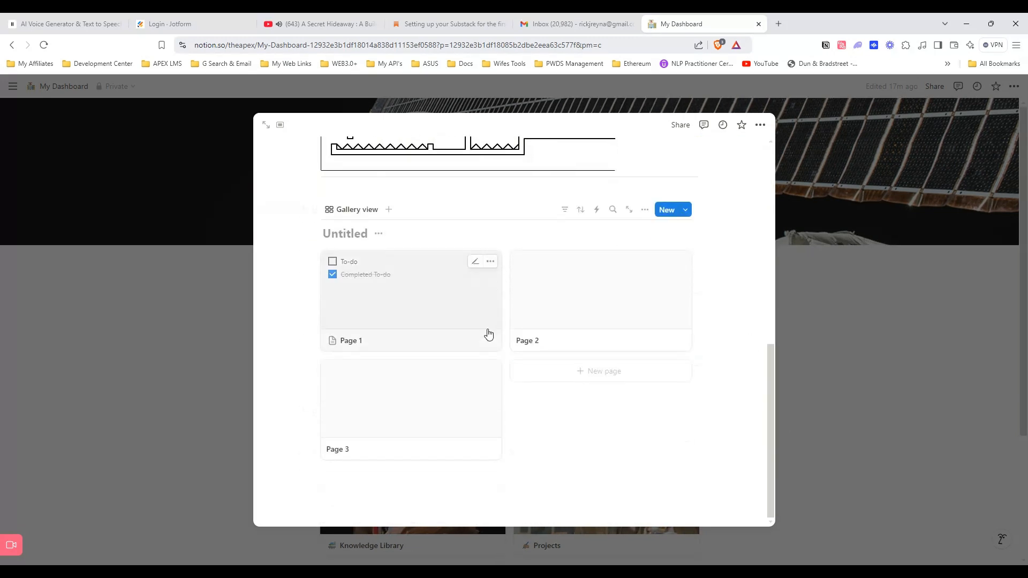
click(489, 370)
click(529, 257)
click(491, 339)
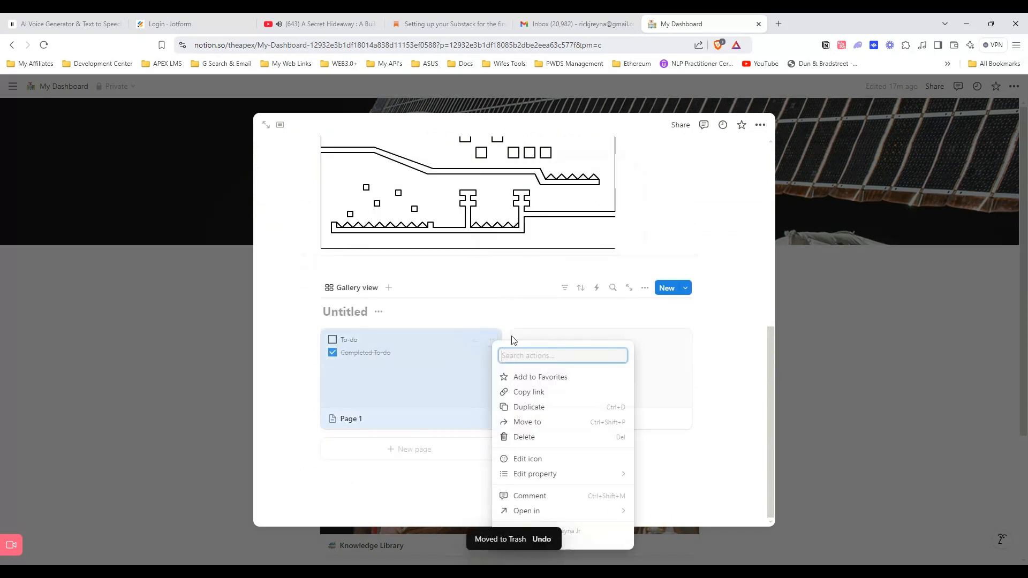
click(524, 435)
right_click(500, 406)
click(525, 260)
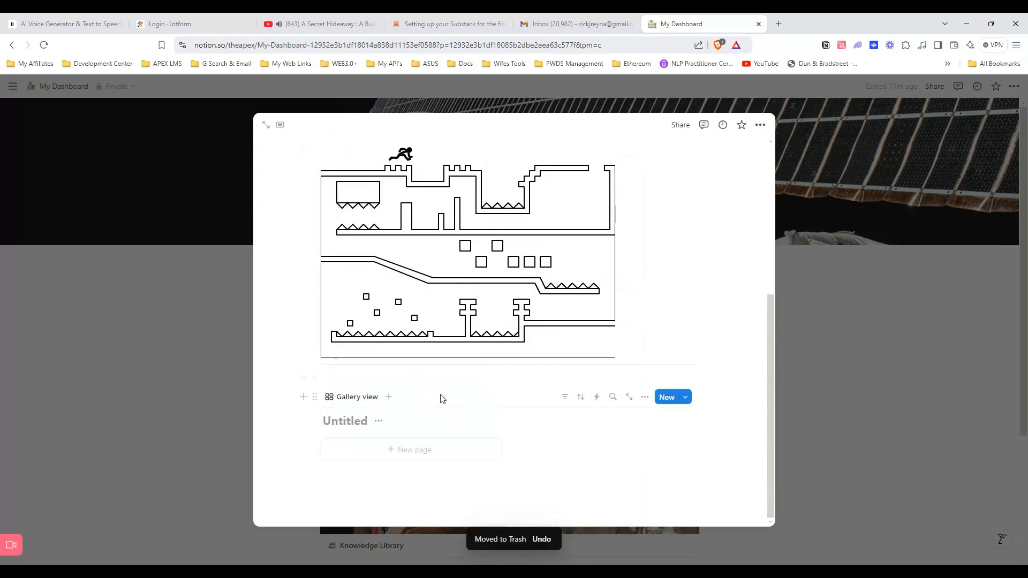
Rename the gallery view on the My Online Course page to Online Course Cats.
click(358, 401)
click(368, 419)
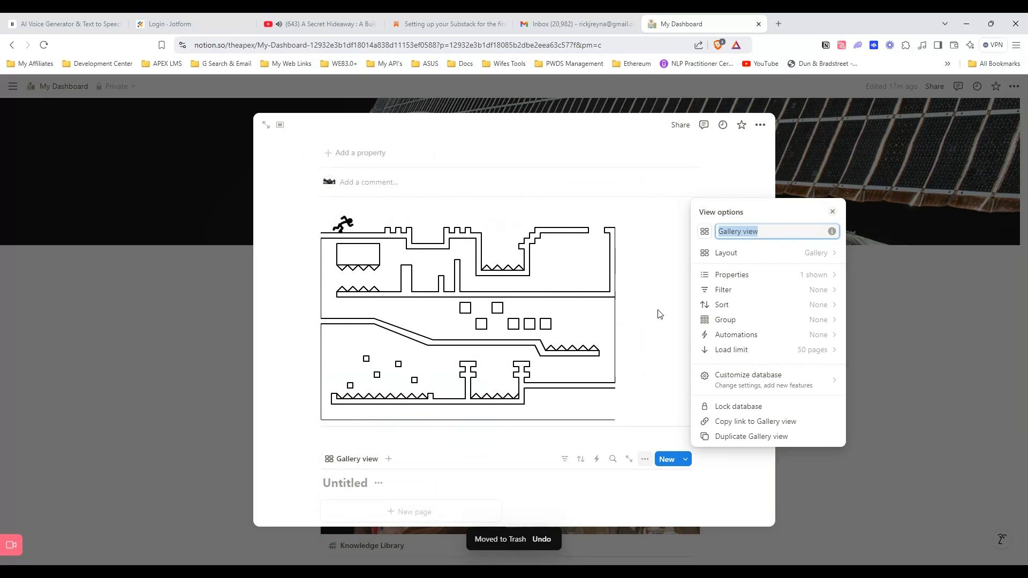
text(Online Course Cats)
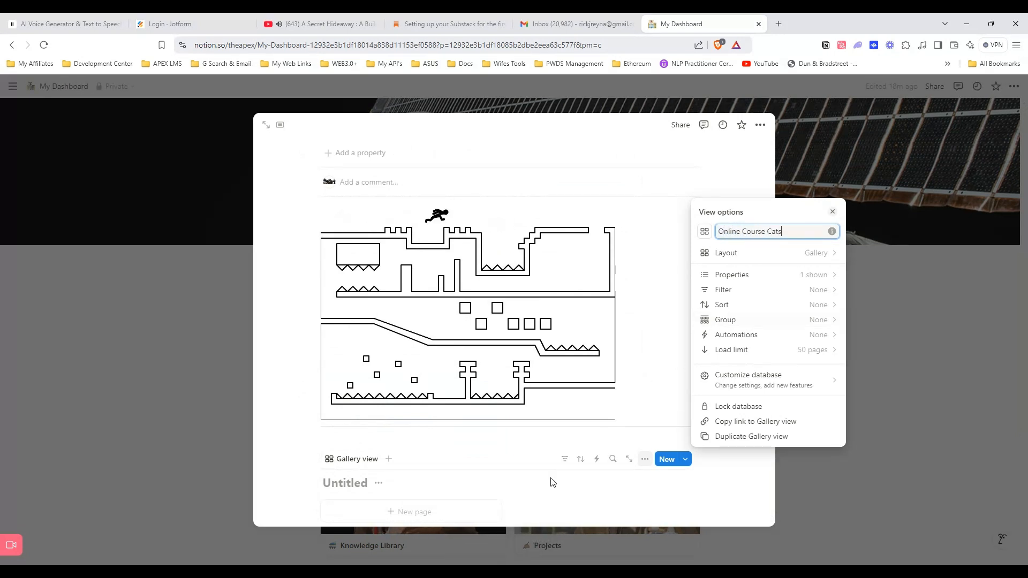
Title the gallery's untitled database Categories and hide its database title.
click(345, 483)
text(Cate)
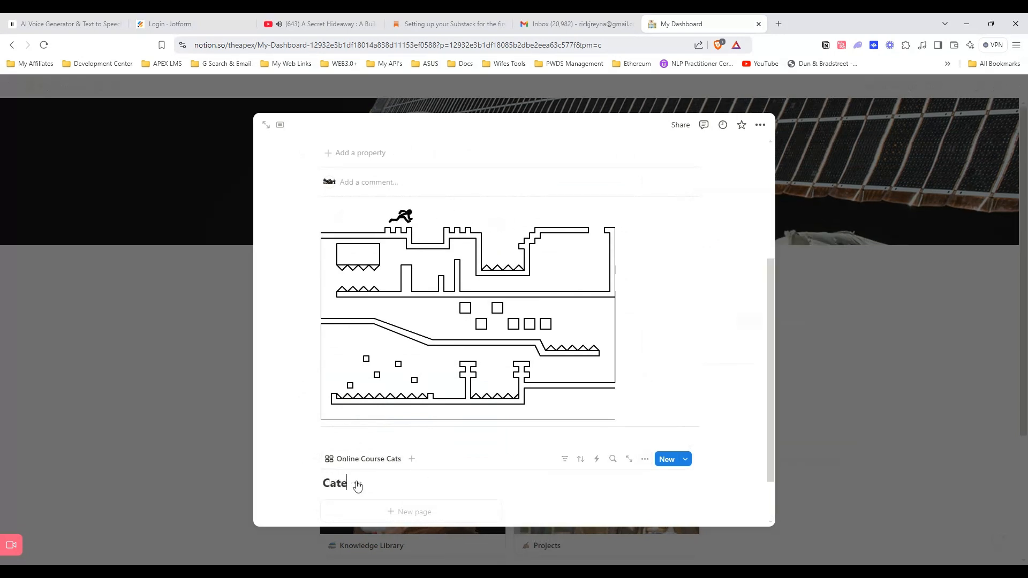
text(gories)
click(392, 483)
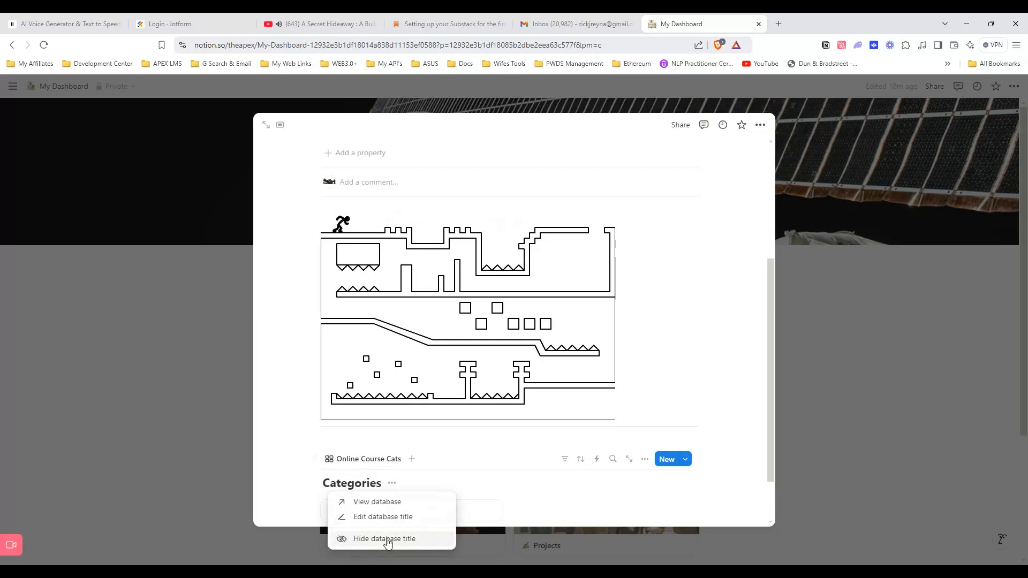
click(402, 534)
Add a page titled Intro to Web Development to the gallery and give it the book icon with the red bookmark.
click(420, 452)
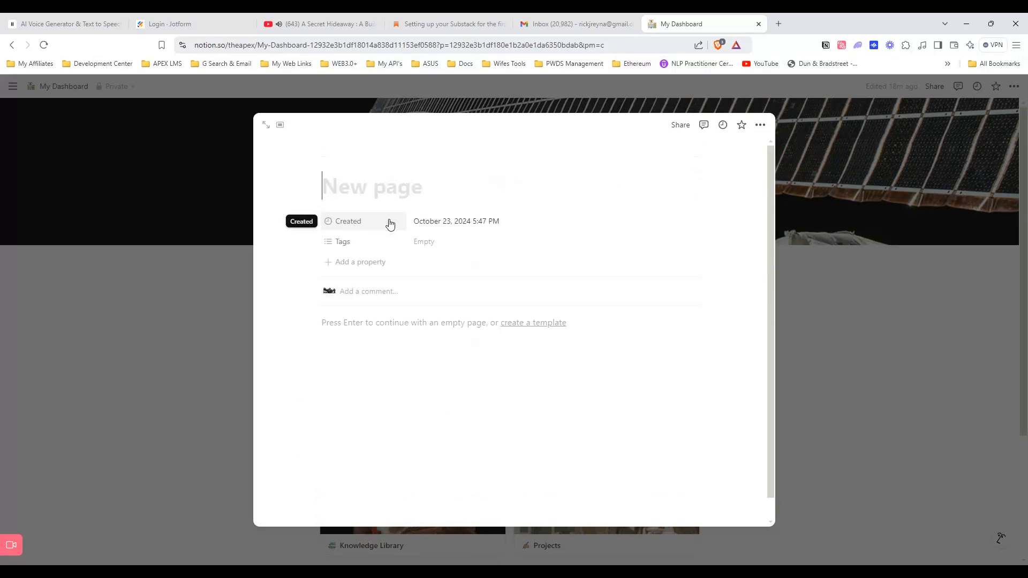
text(Intro to Web Development)
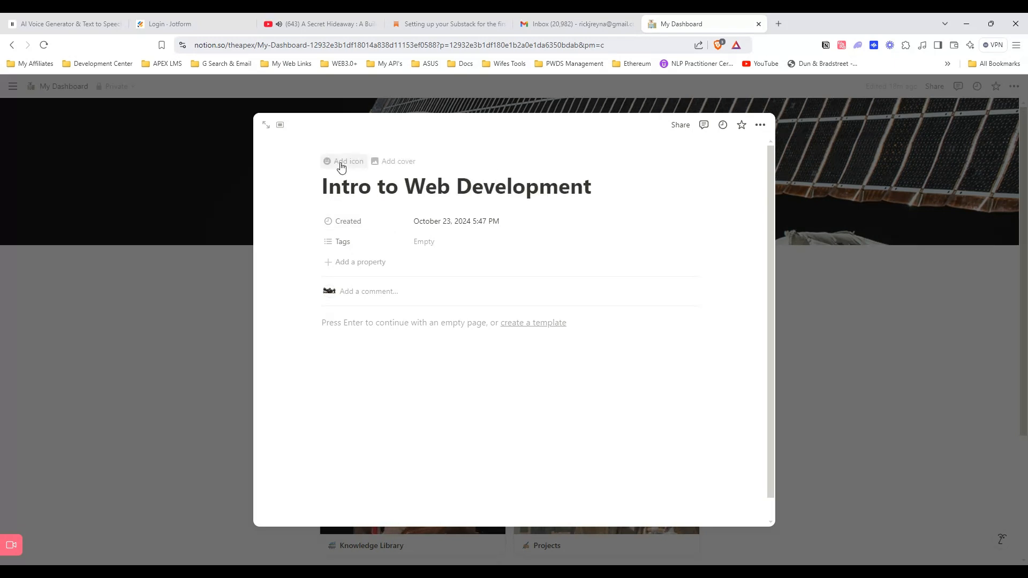
click(341, 164)
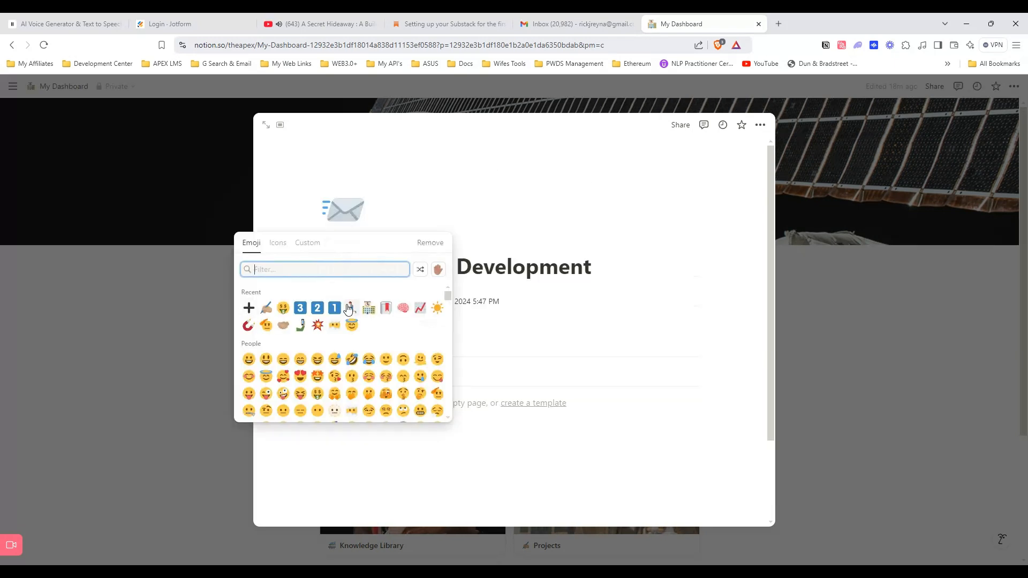
click(385, 310)
click(660, 152)
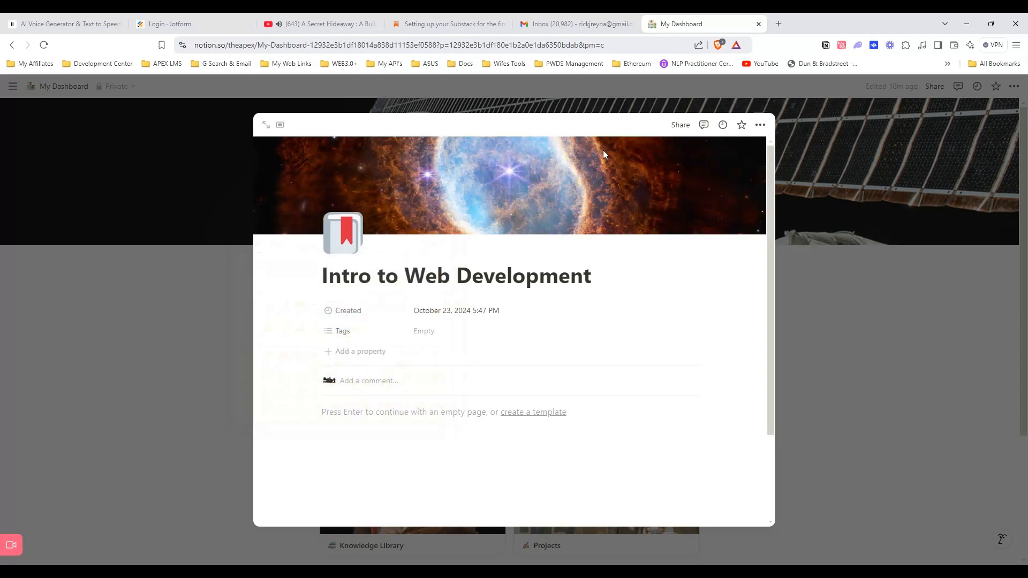
Change the Intro to Web Development cover to the Unsplash photo of a phone reading Hello, searching for introduction.
click(615, 150)
click(591, 170)
text(introduction)
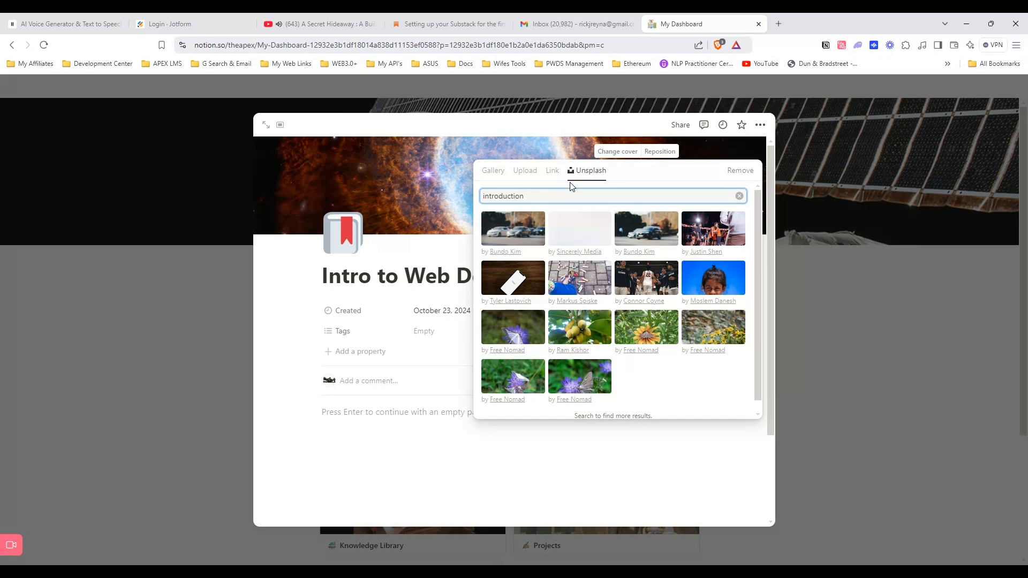
click(516, 285)
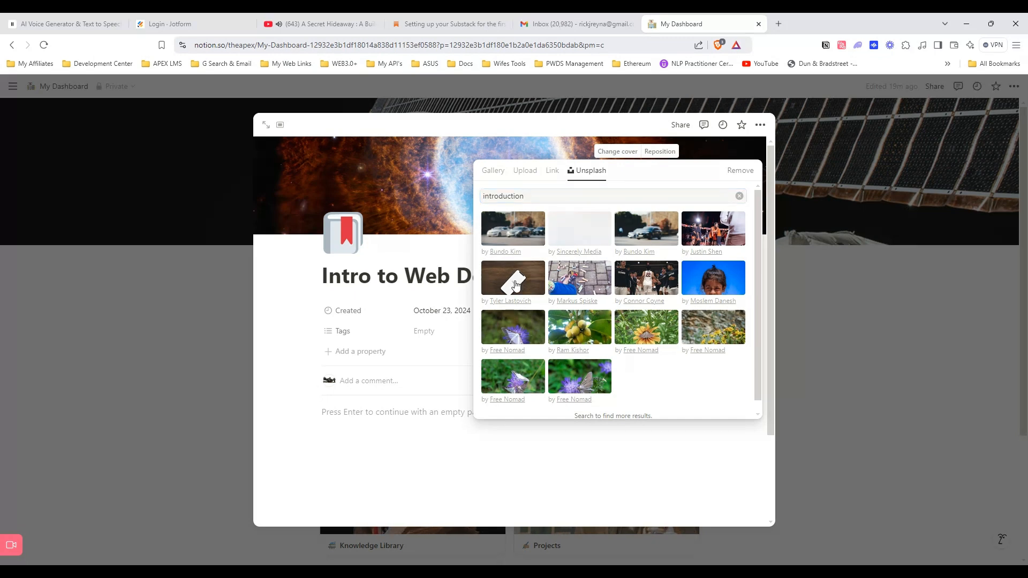
click(287, 349)
Insert a quote block in the page body reading “To be omniscient you must first learn to be in one place.”.
click(344, 412)
click(302, 411)
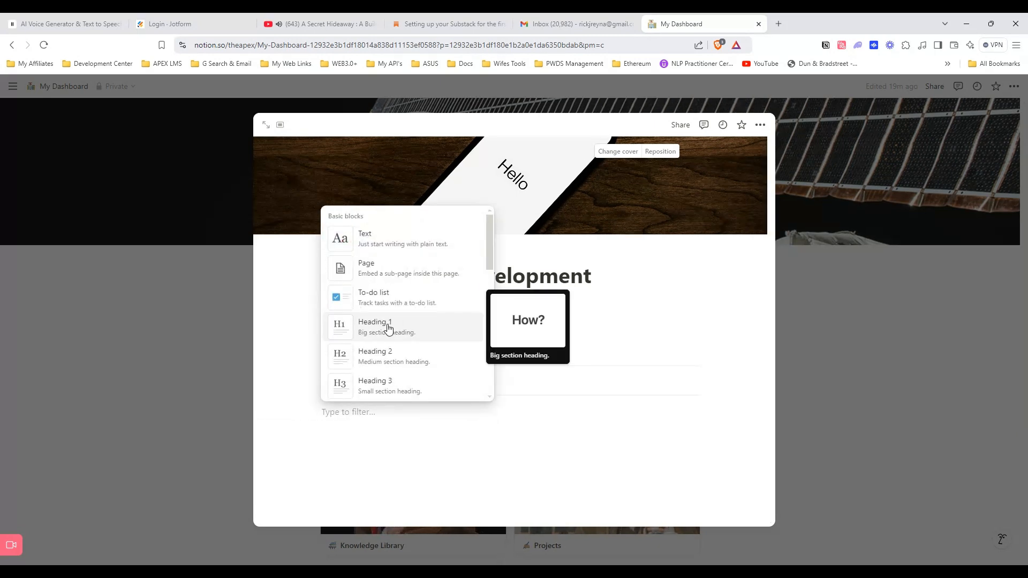
scroll(389, 328, down, 3)
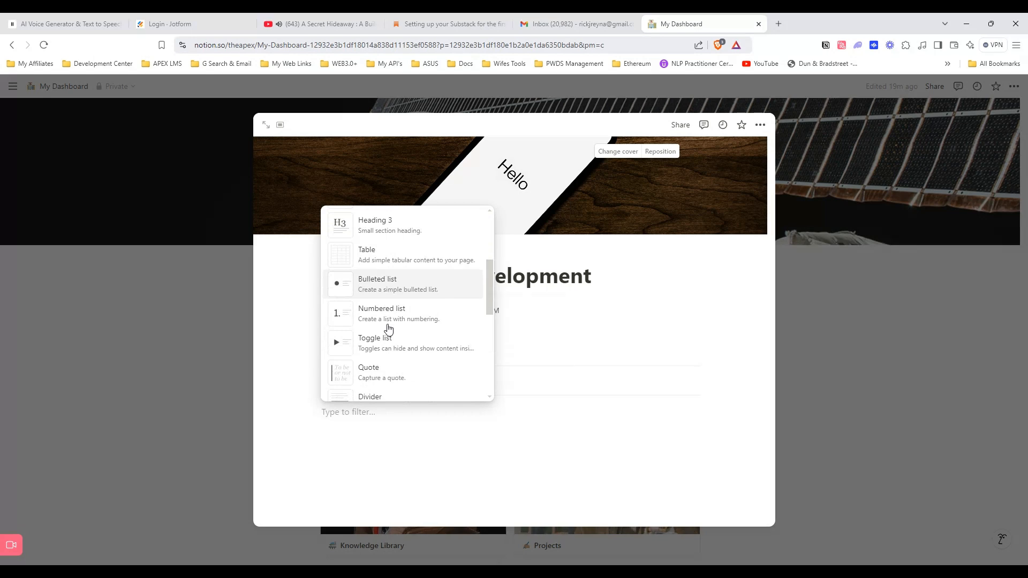
scroll(391, 289, down, 2)
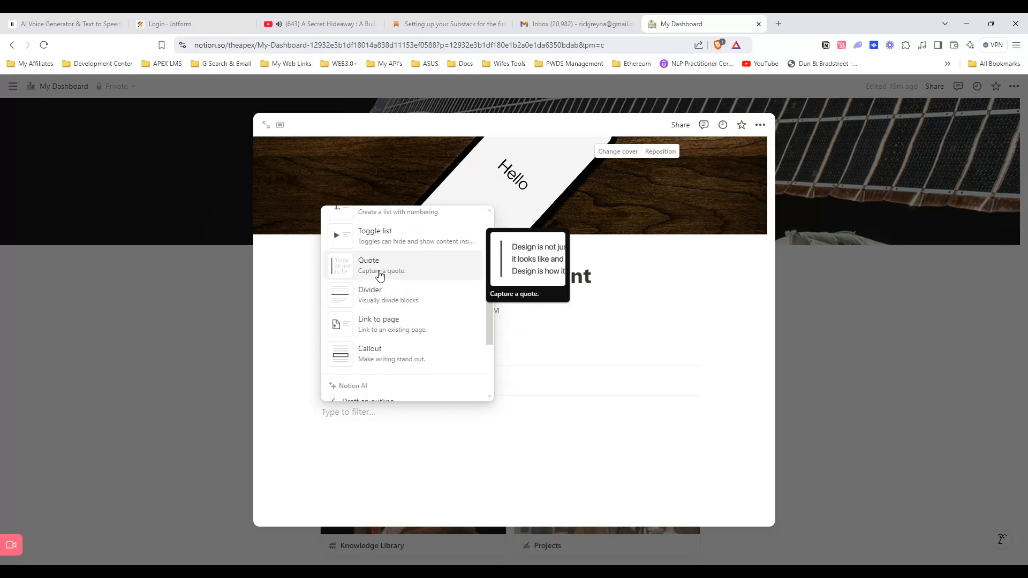
click(381, 268)
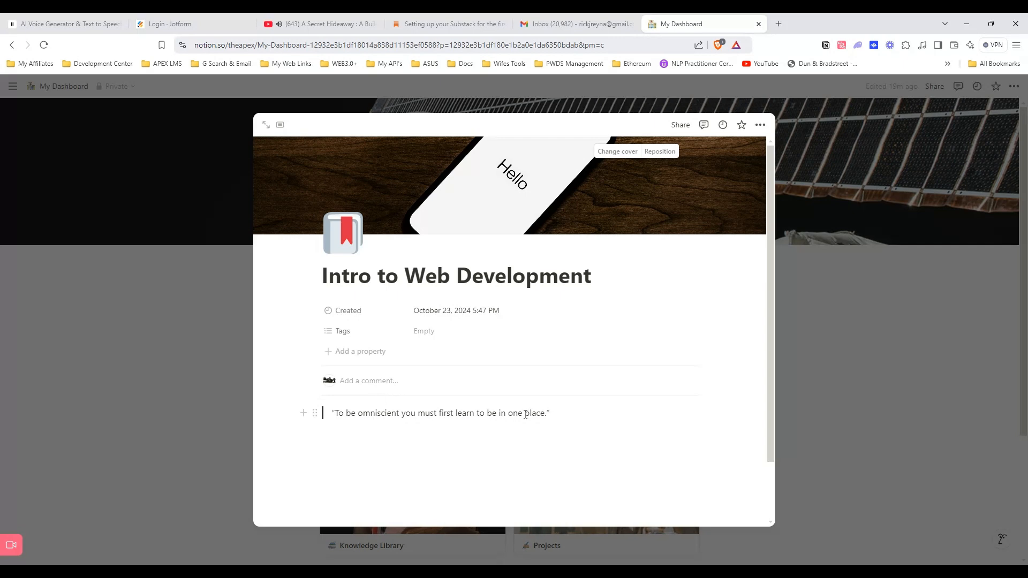
key(Return)
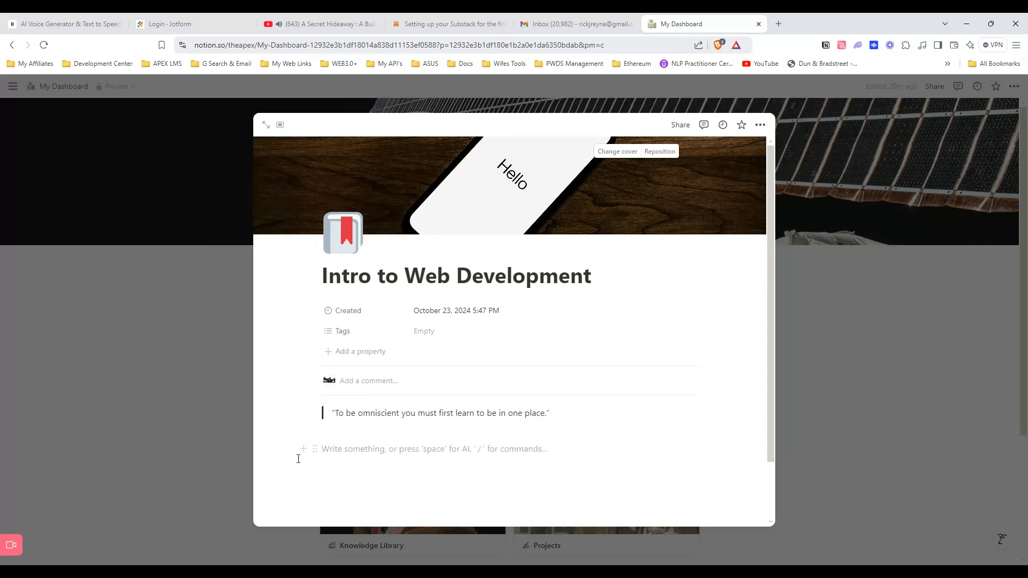
Add a Heading 2 reading Section 1 below the quote, with a divider underneath it.
click(311, 448)
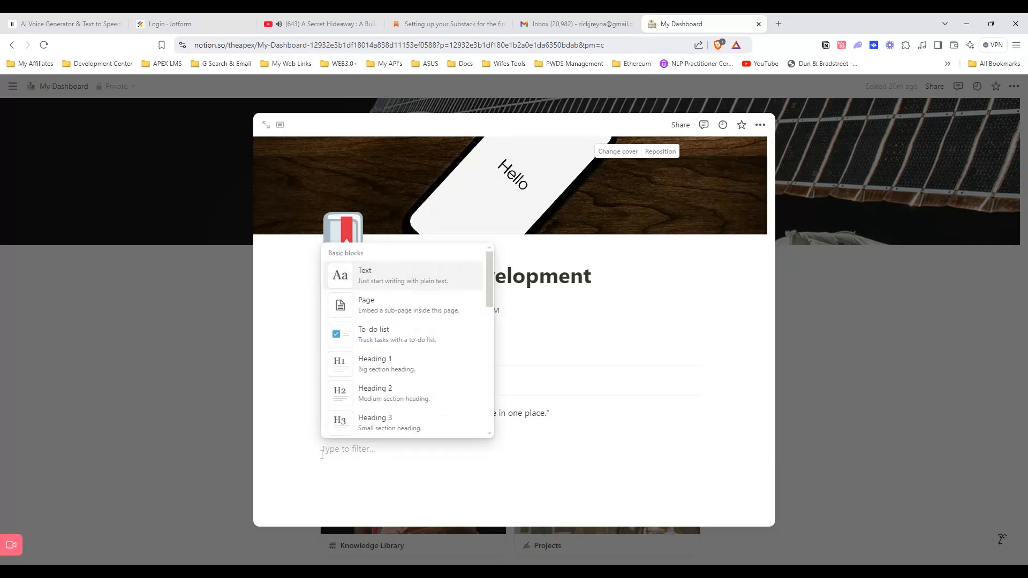
click(394, 394)
text(1)
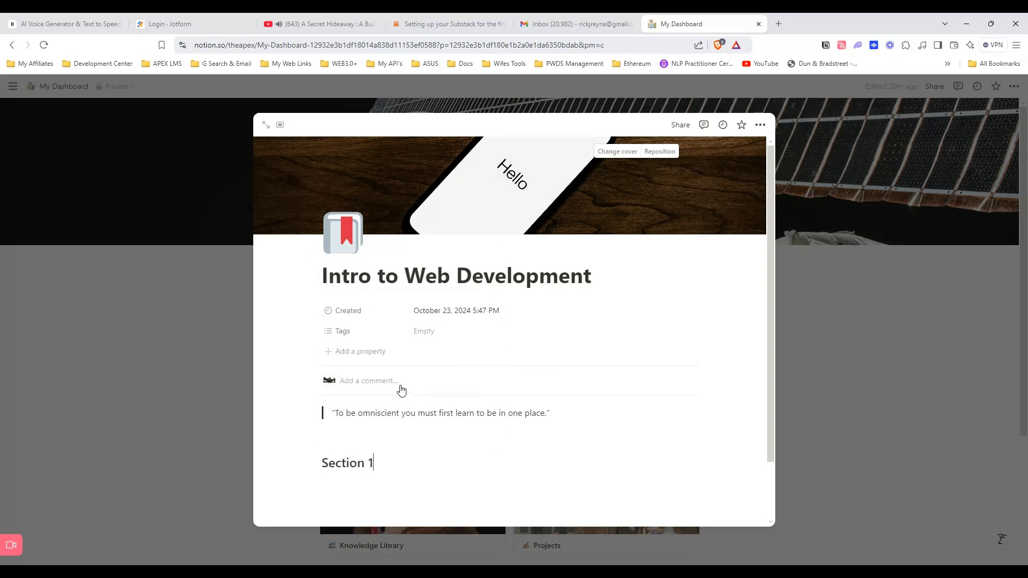
click(303, 476)
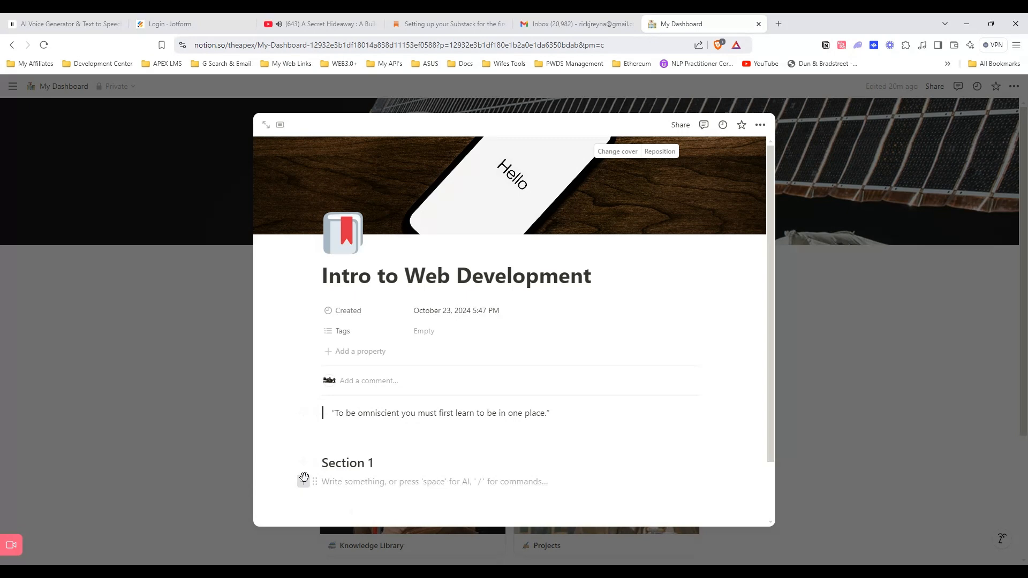
scroll(403, 359, down, 5)
click(401, 364)
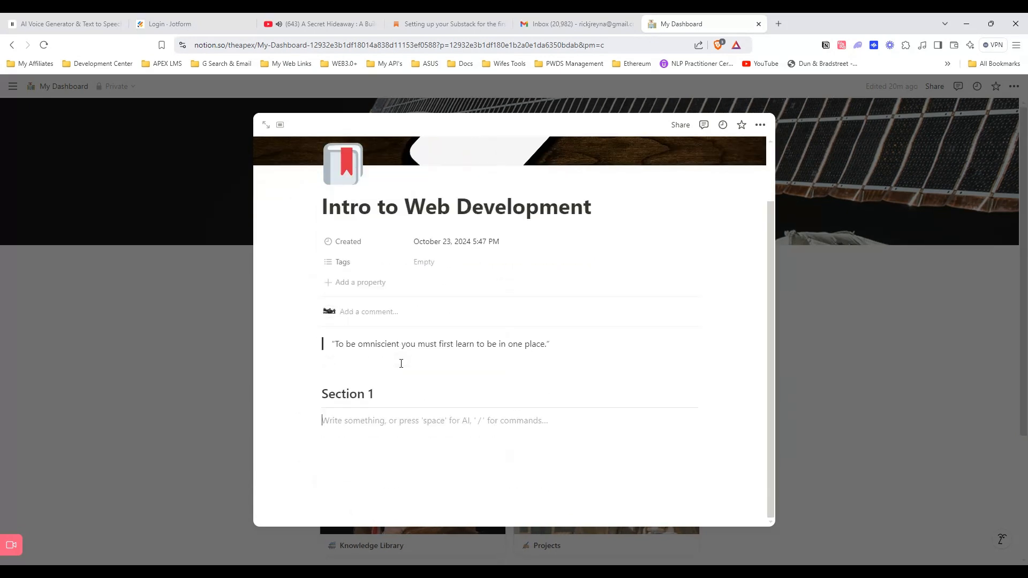
Write the placeholder text "Place criteria here....." below the Section 1 divider and return to My Dashboard.
text(P)
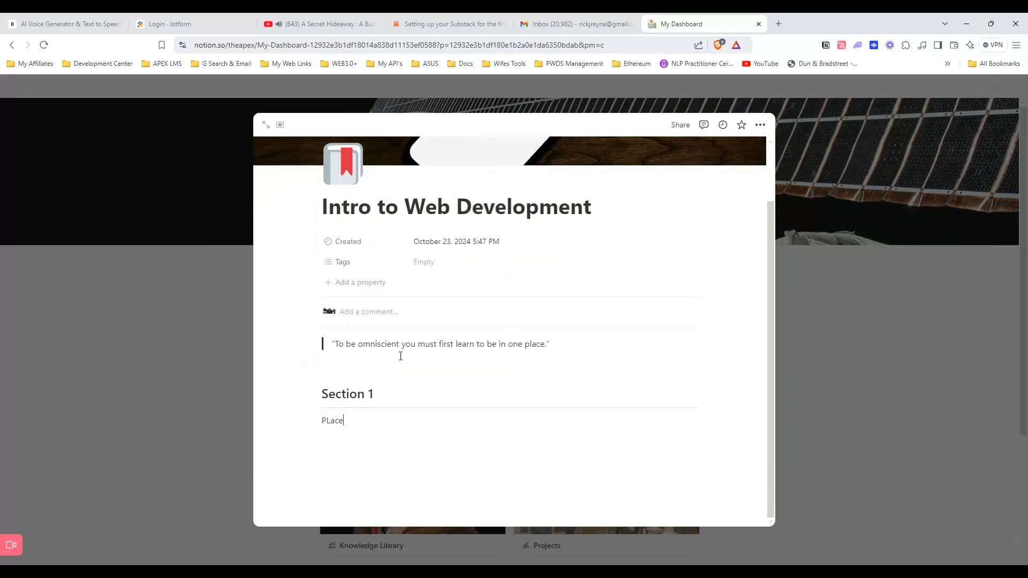
text(lace criteria here.....)
key(Return)
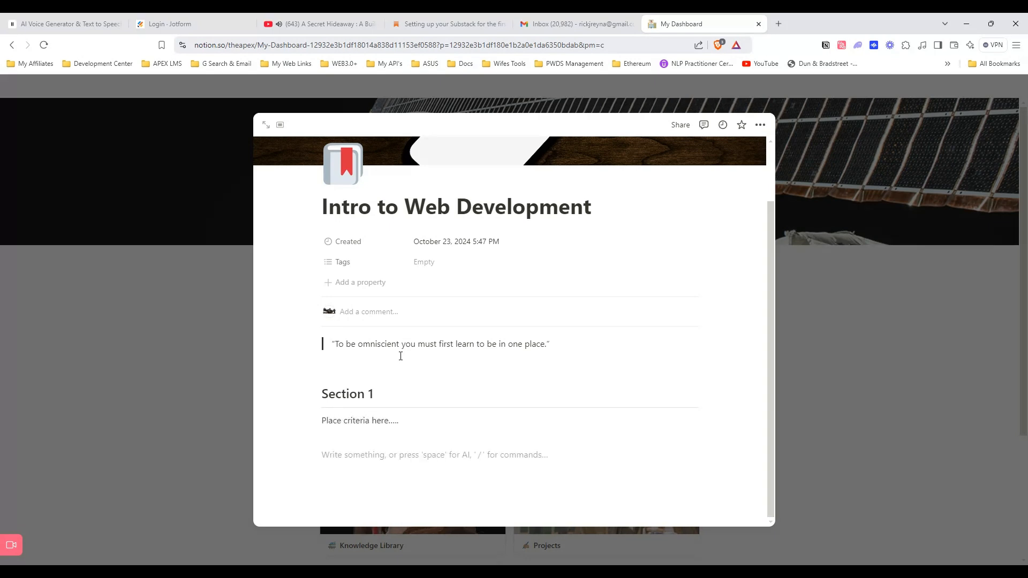
click(194, 375)
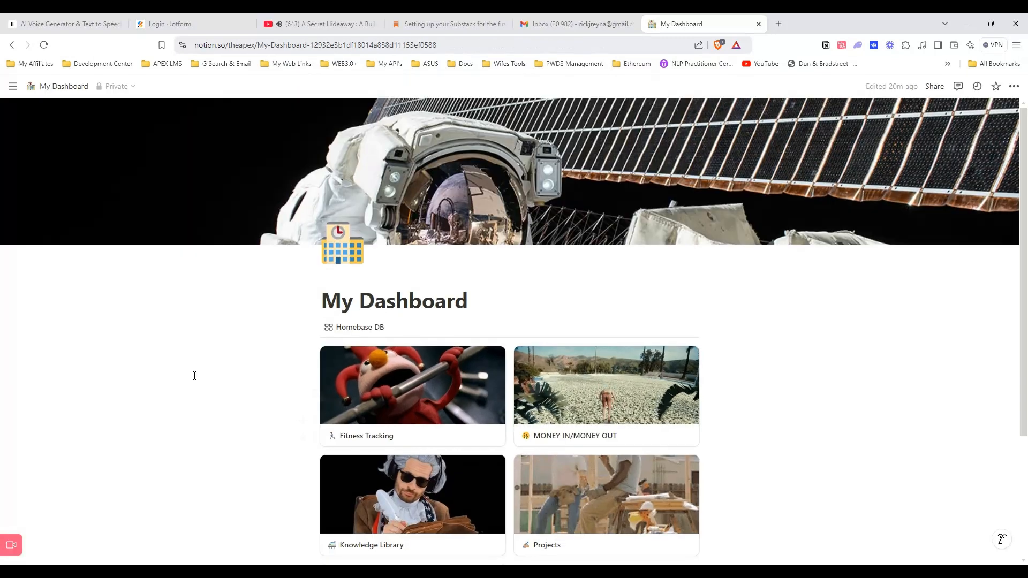
scroll(339, 392, down, 3)
click(390, 415)
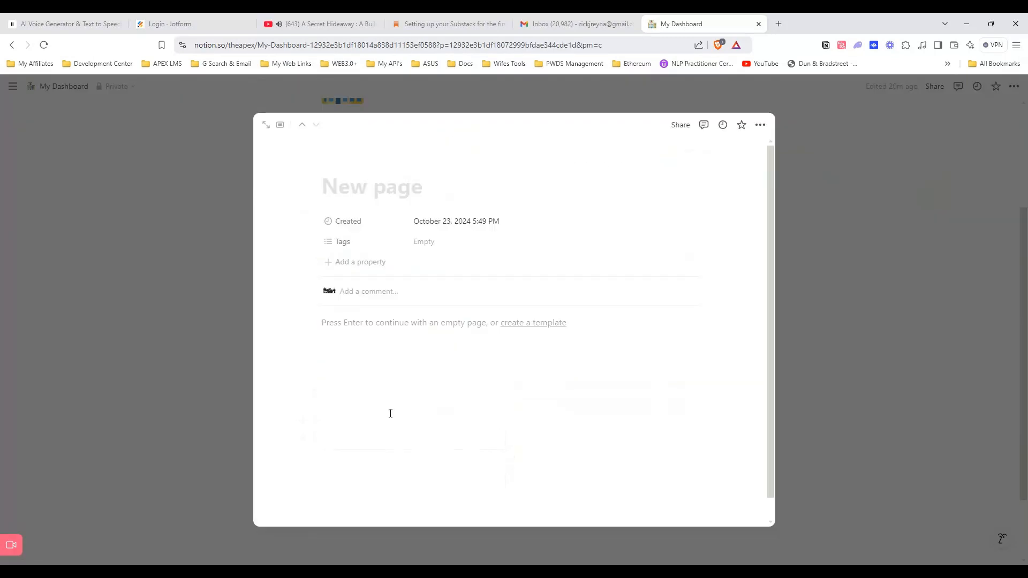
click(219, 159)
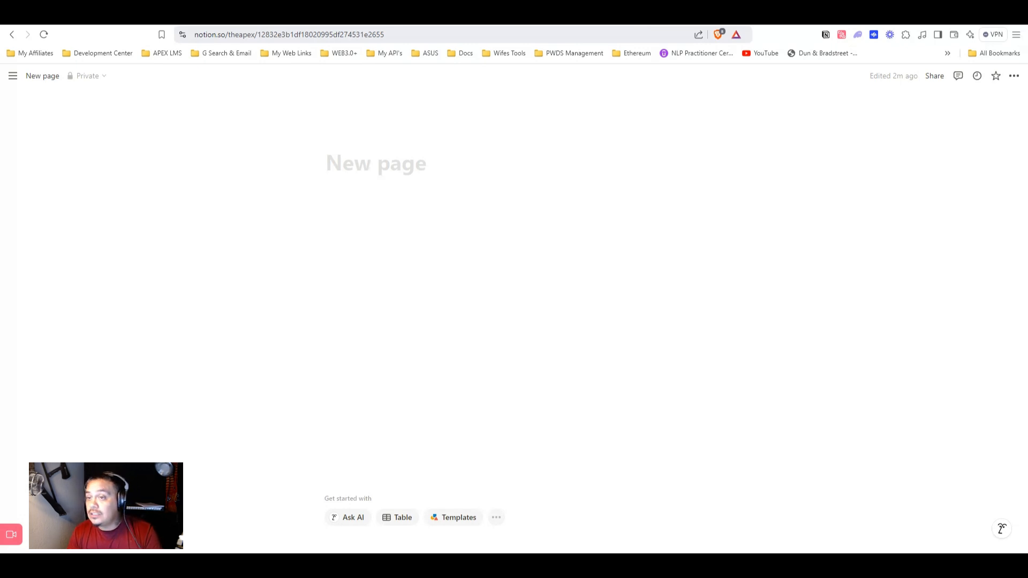
Title the empty new page VAULT and turn it into a table backed by a new blank database.
click(373, 166)
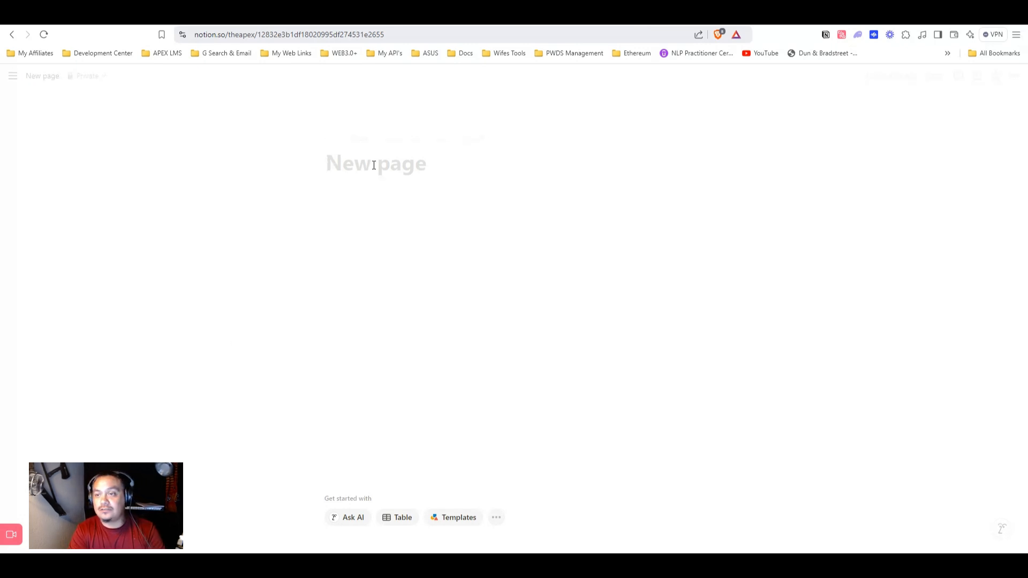
text(VAULT)
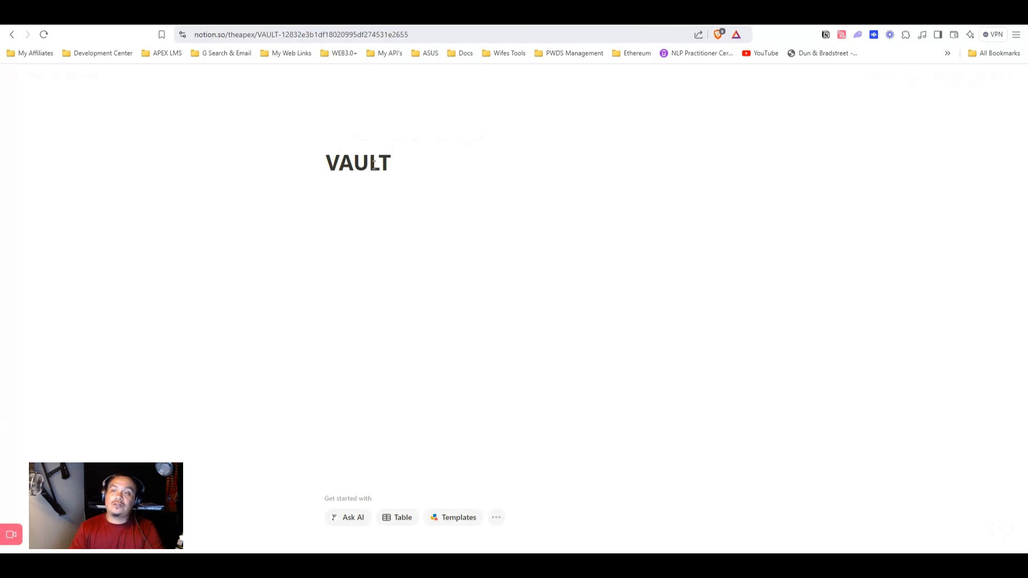
key(Return)
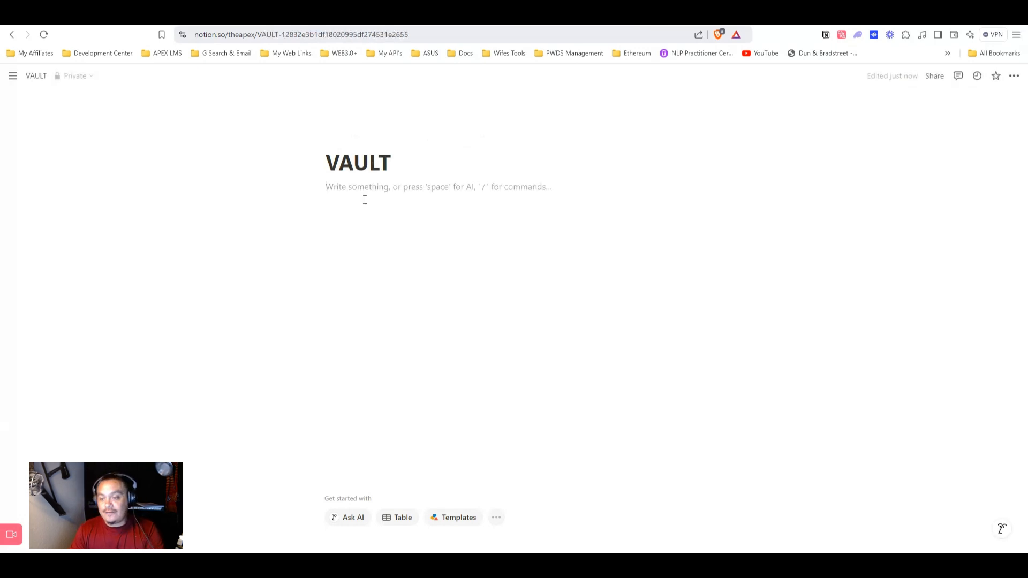
click(401, 518)
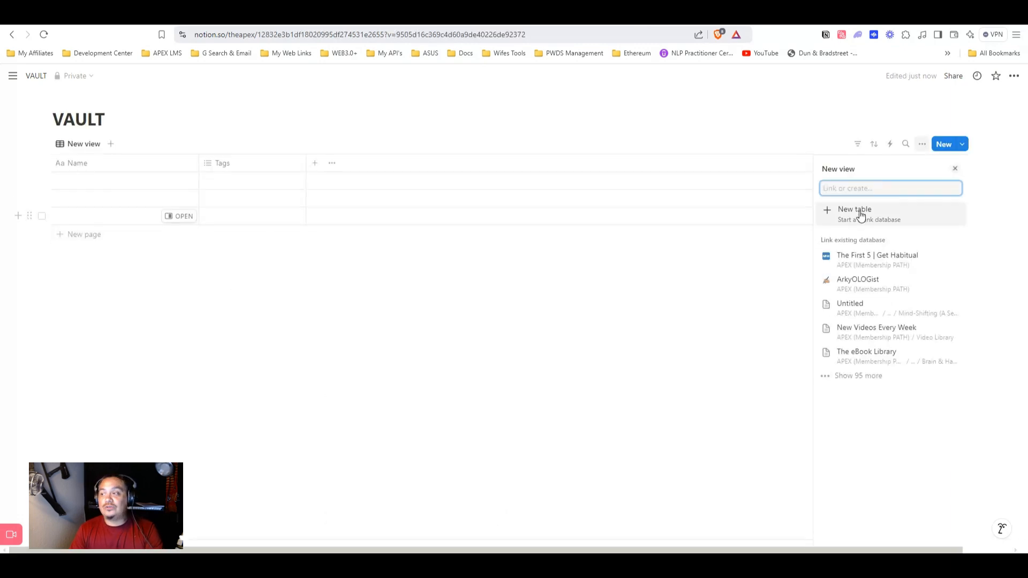
click(860, 214)
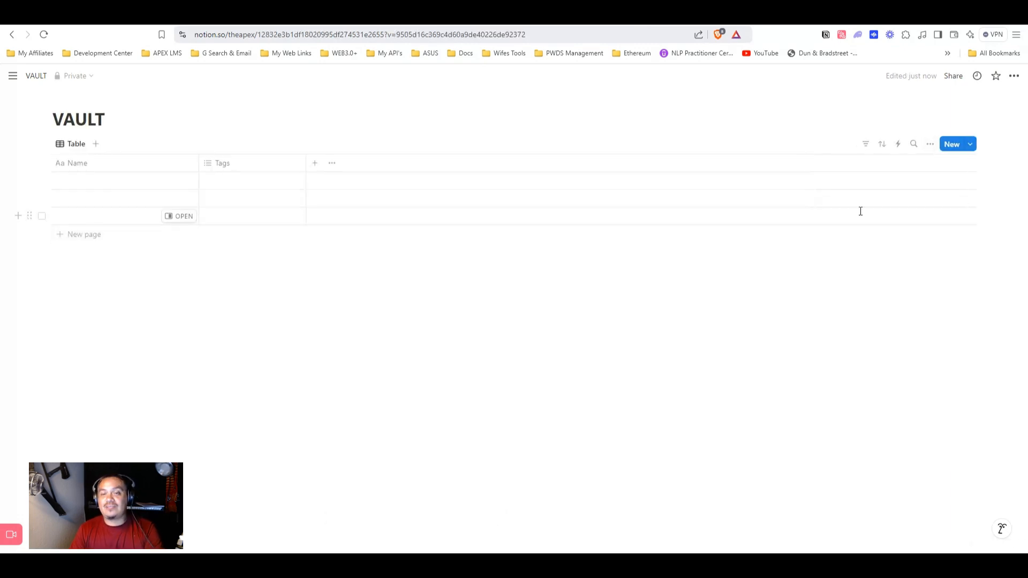
Open the third empty row of the VAULT table and title its page Psychology.
click(185, 219)
click(647, 127)
text(psy)
key(BackSpace)
key(BackSpace)
key(BackSpace)
text(Pysh)
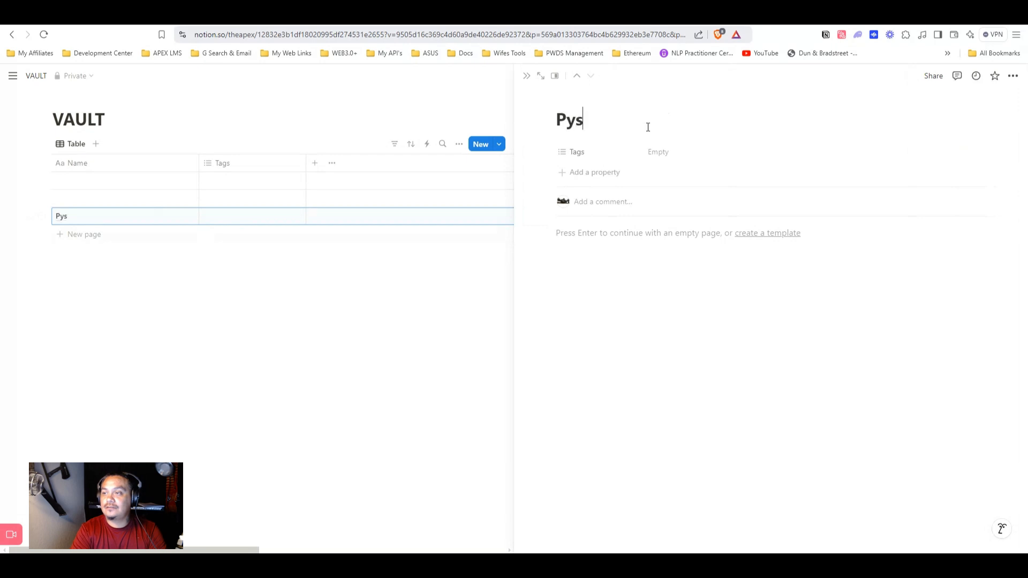
key(BackSpace)
text(cho)
key(BackSpace)
key(BackSpace)
text(hology)
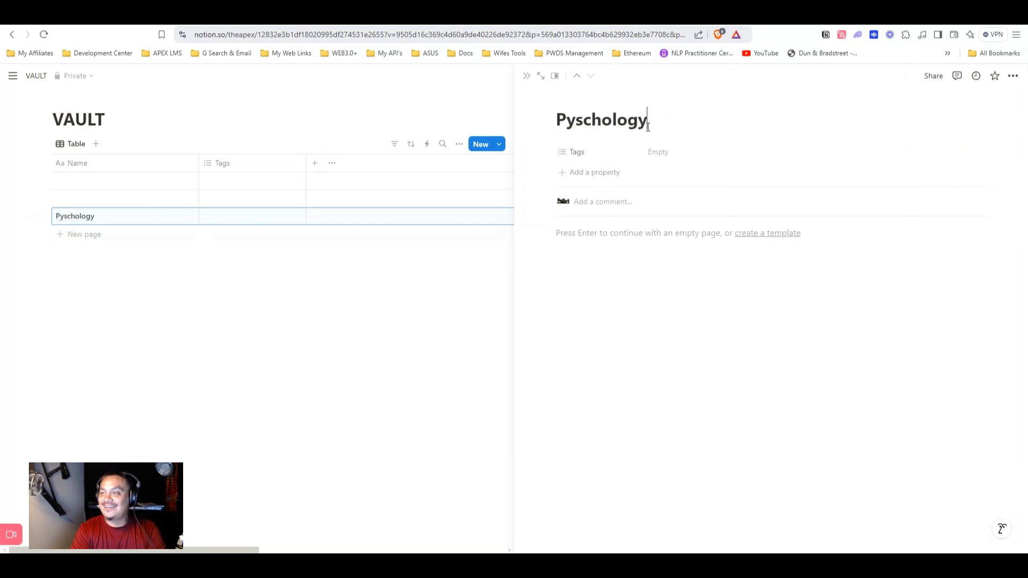
click(591, 120)
click(577, 120)
key(BackSpace)
click(575, 120)
text(y)
click(657, 120)
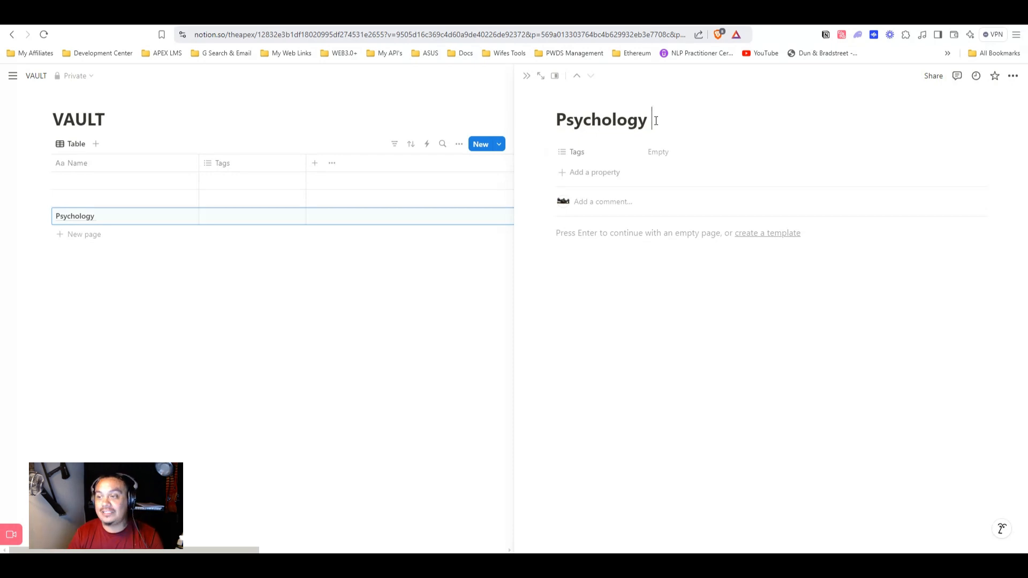
Expand the Psychology entry to a full page with its empty body ready for writing.
click(590, 234)
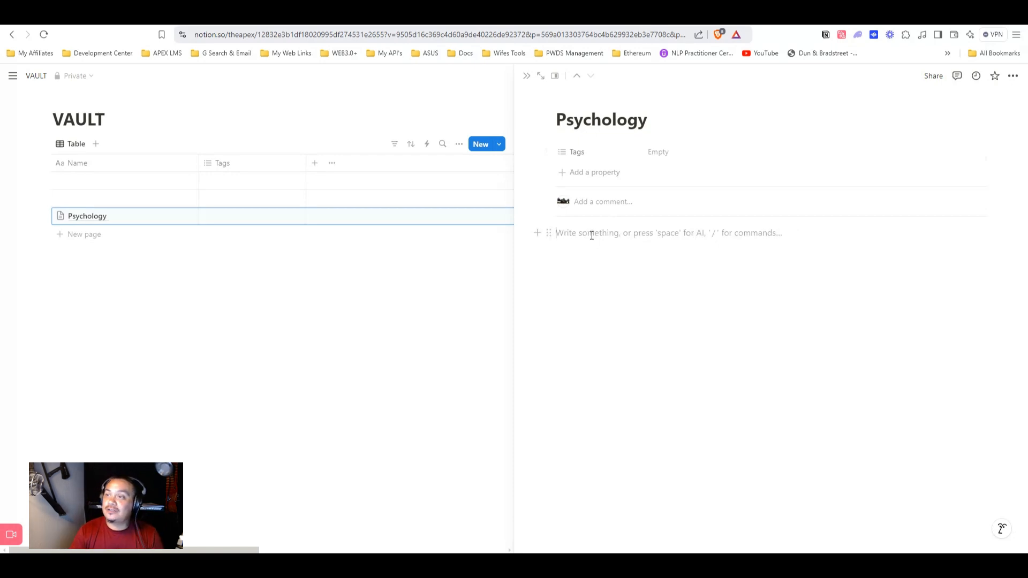
click(541, 78)
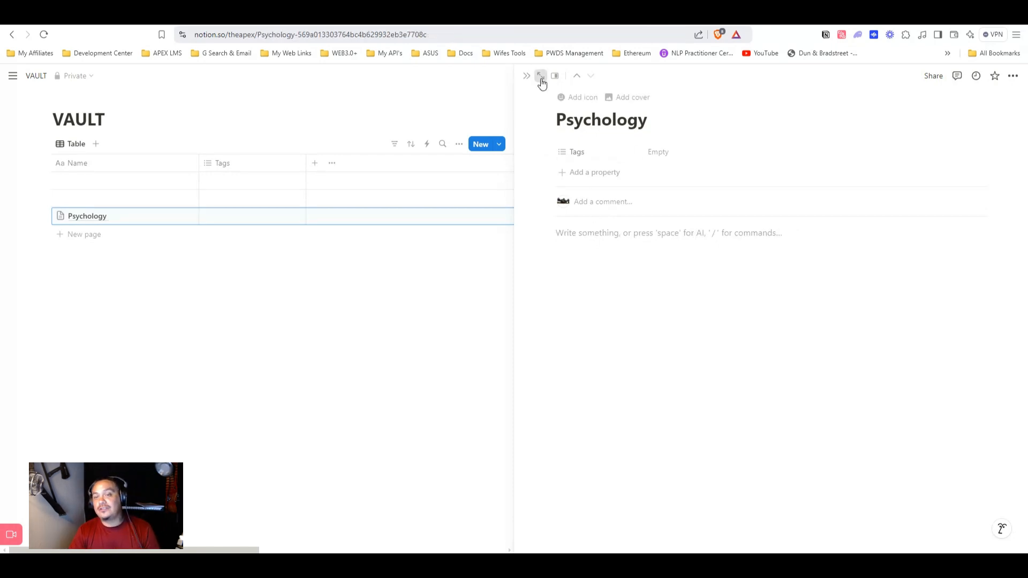
click(378, 291)
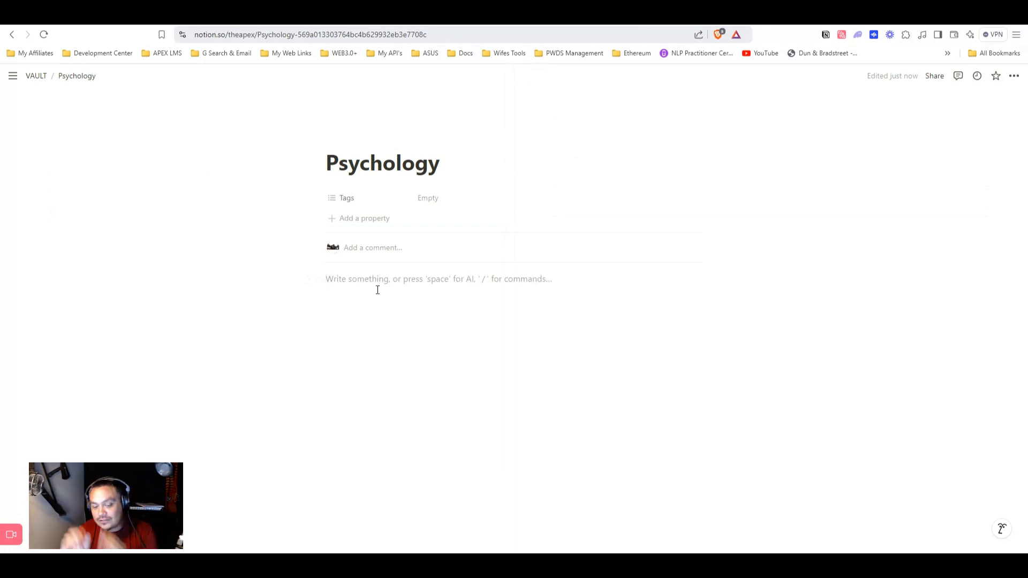
Insert a gallery view in the Psychology page body, backed by a new blank database.
click(310, 279)
scroll(432, 362, down, 10)
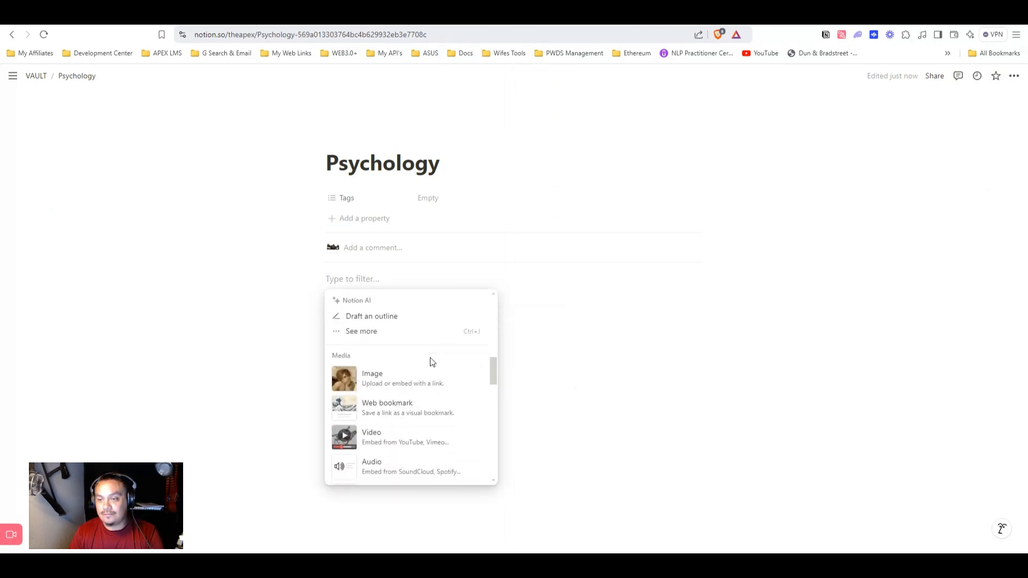
scroll(430, 362, up, 2)
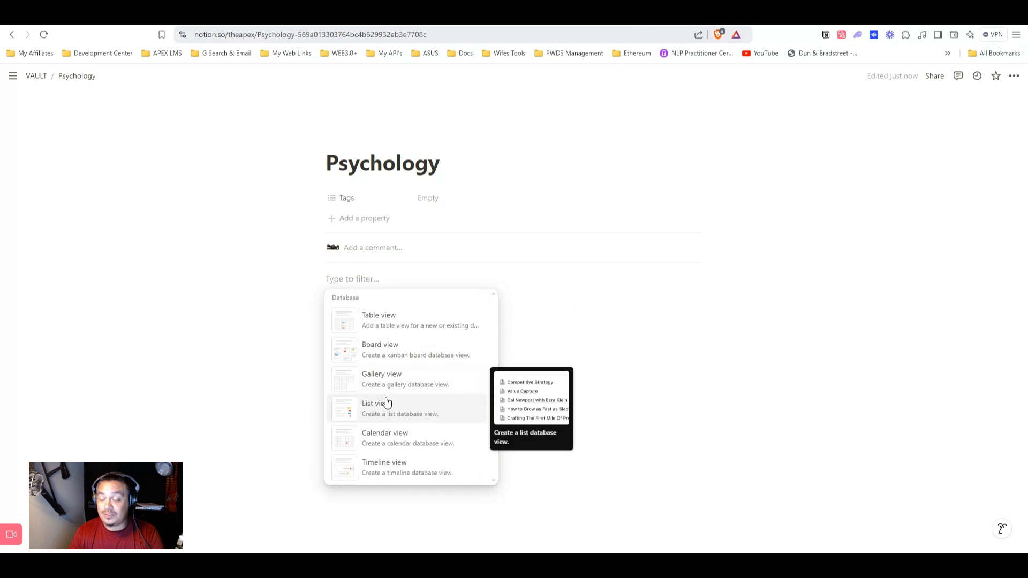
click(386, 380)
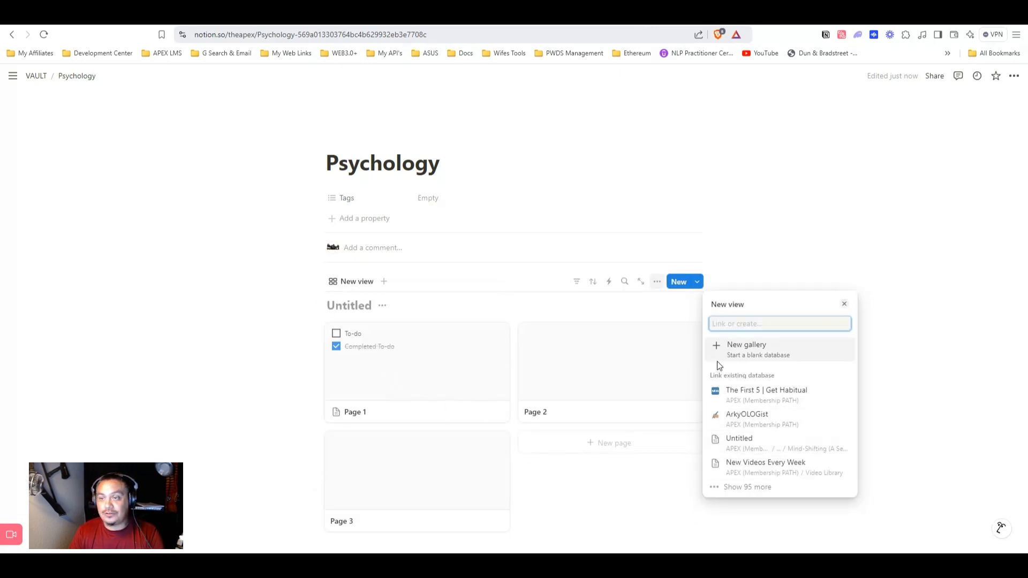
click(739, 348)
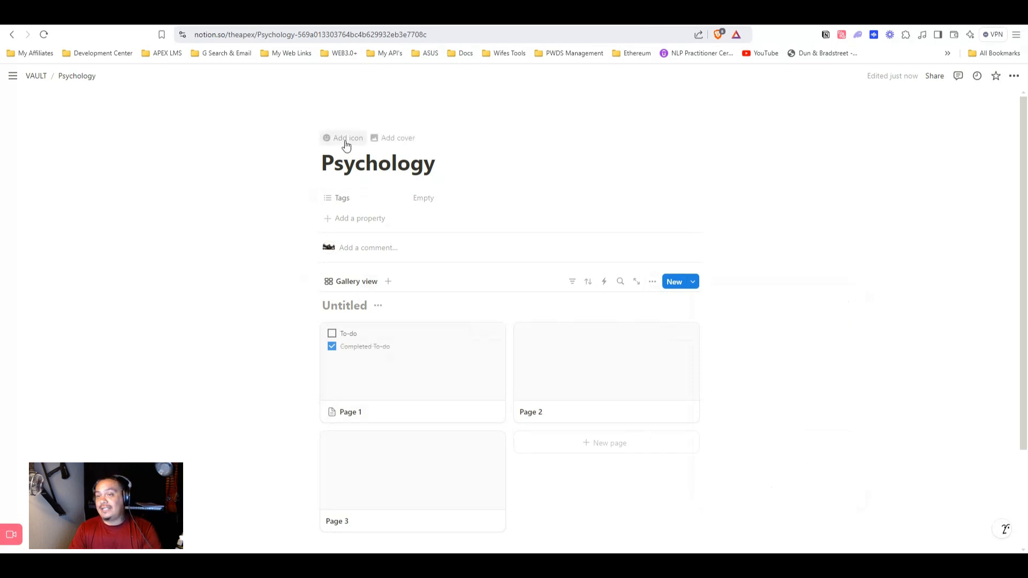
Give the Psychology page the brain emoji as its icon.
click(344, 140)
click(350, 157)
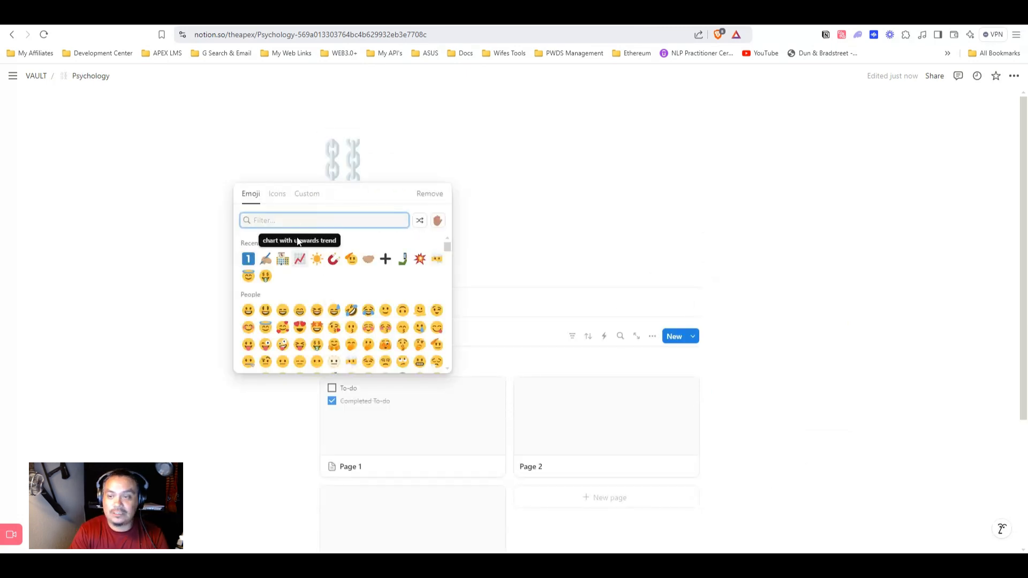
text(brain)
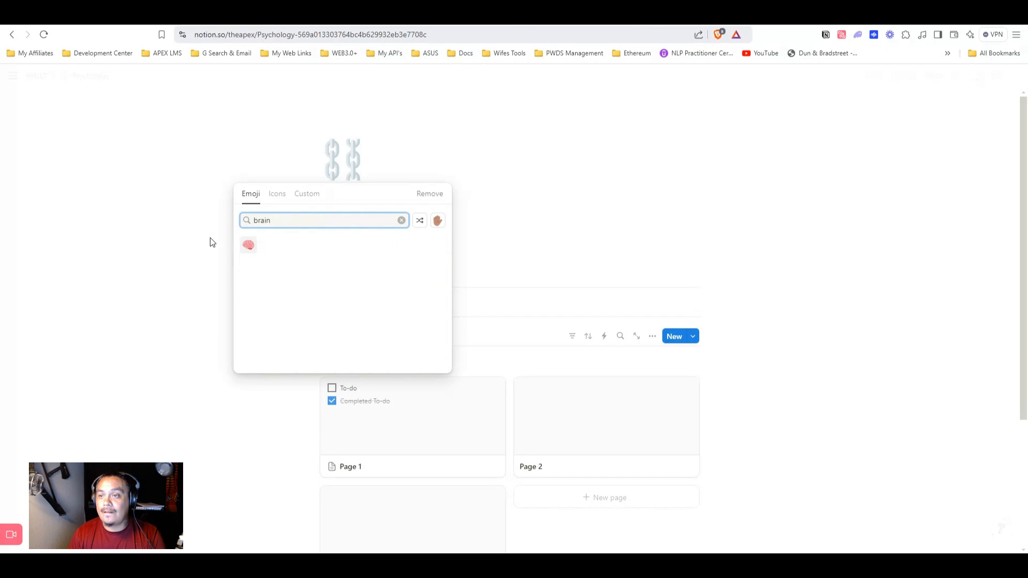
click(248, 244)
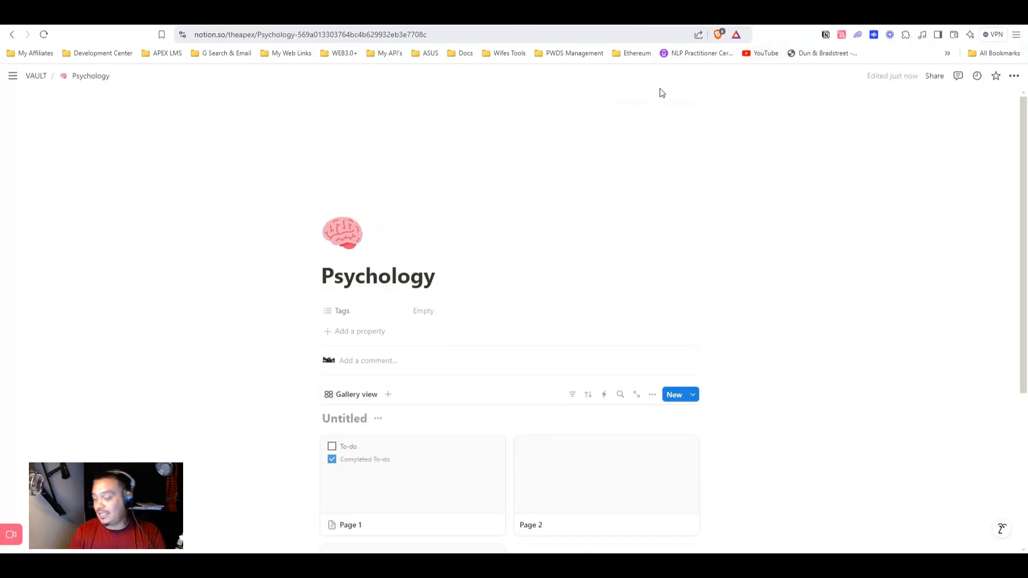
Replace the Psychology page's cover with the dark neon-sign photo from an Unsplash search for "psychology".
click(633, 101)
click(631, 100)
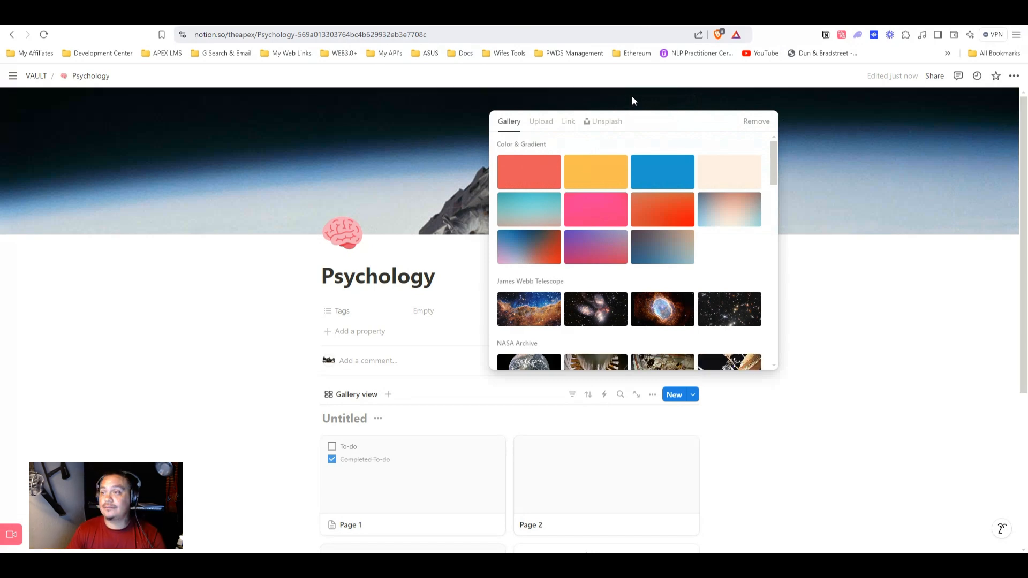
click(605, 126)
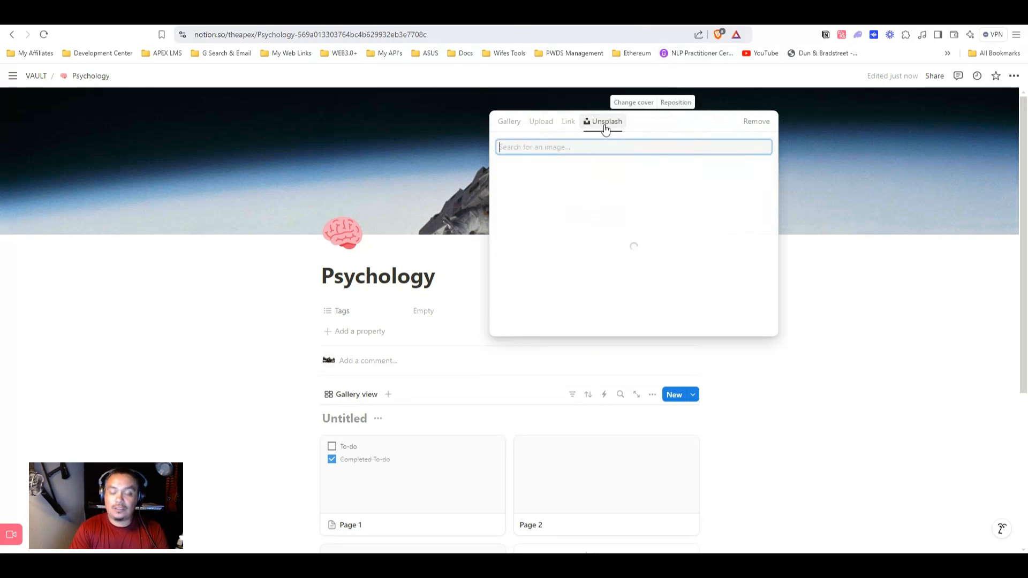
text(psycho)
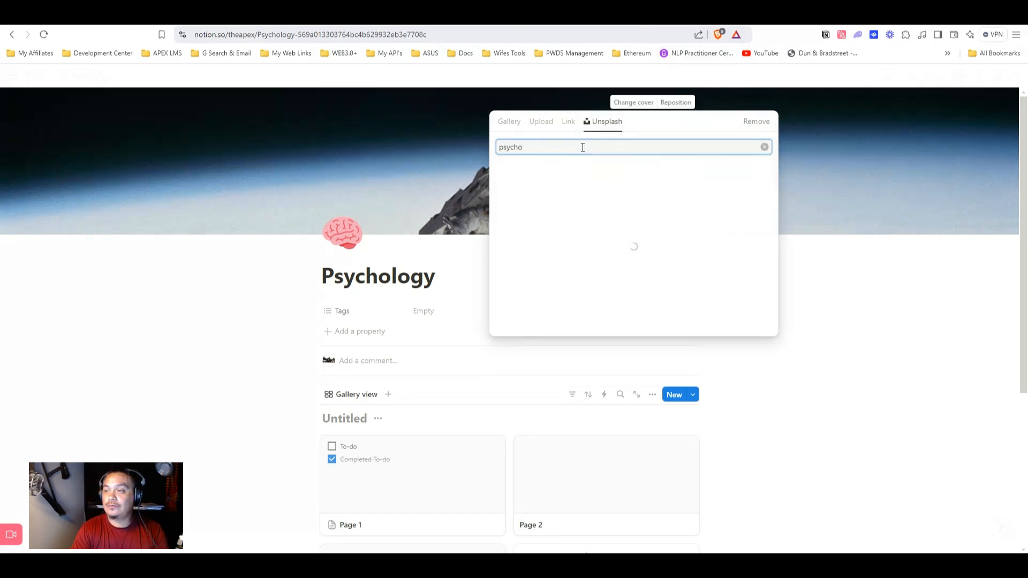
text(logy)
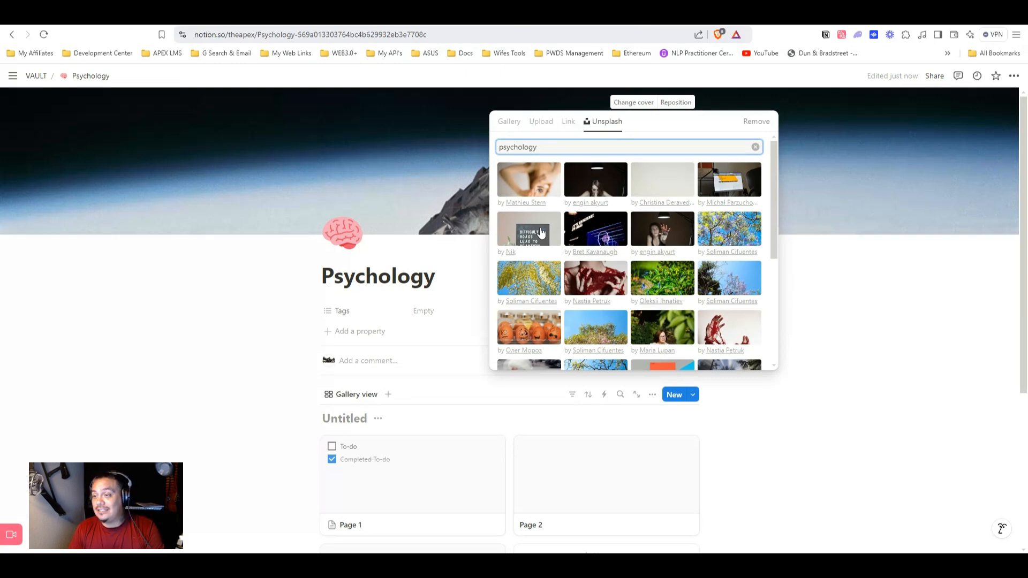
click(601, 231)
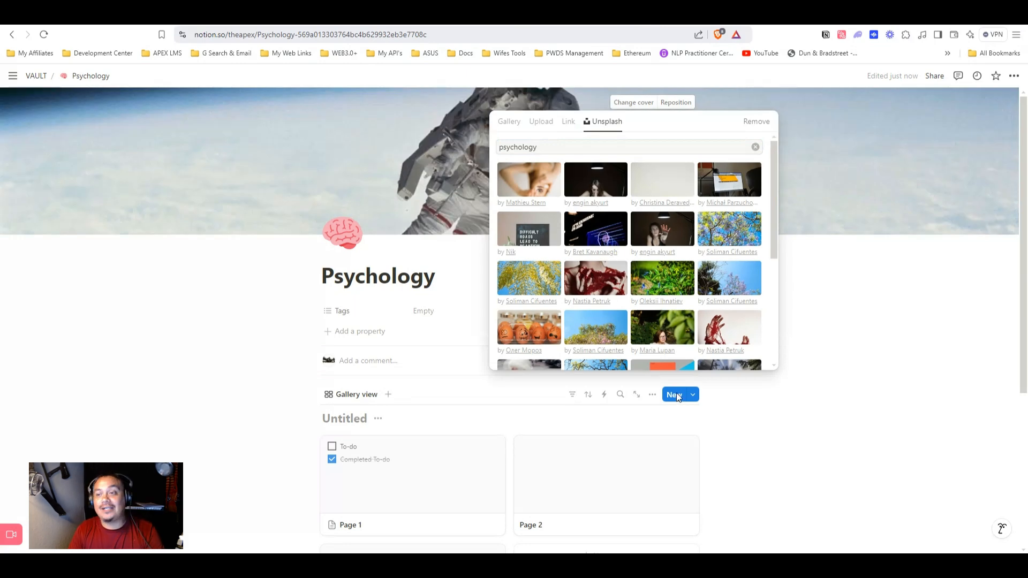
click(261, 170)
Reposition the Psychology cover image by shifting it downward within the banner.
click(675, 102)
drag(562, 135, 532, 241)
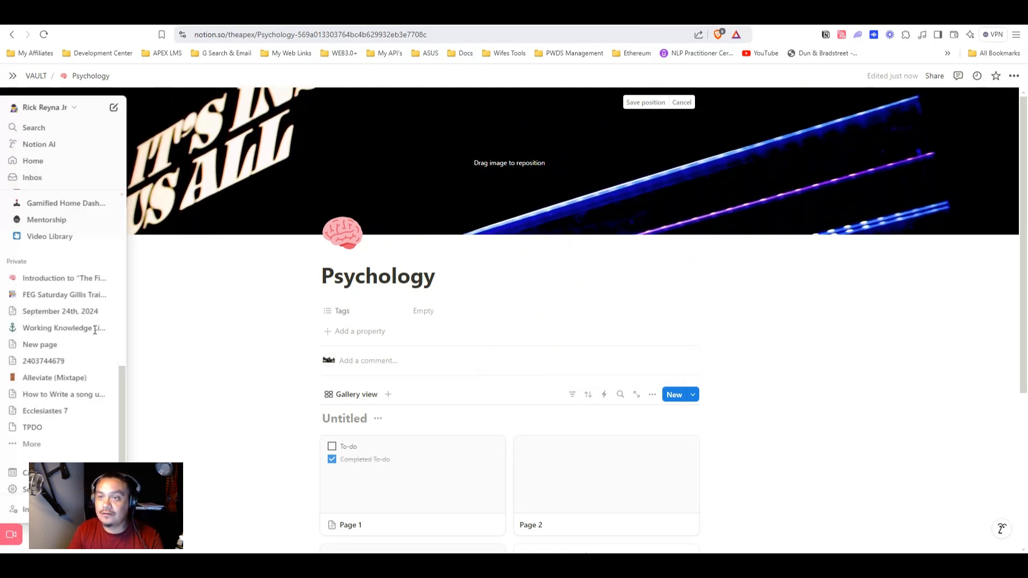
drag(372, 135, 371, 167)
click(195, 348)
Delete the Page 3 and Page 2 cards from the Psychology gallery.
scroll(225, 353, down, 3)
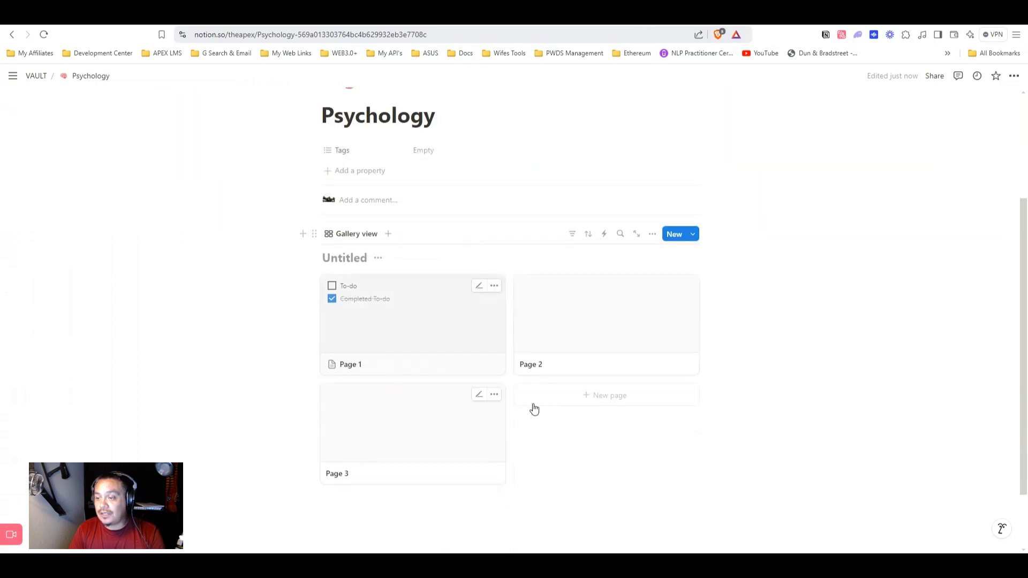
click(493, 394)
click(527, 282)
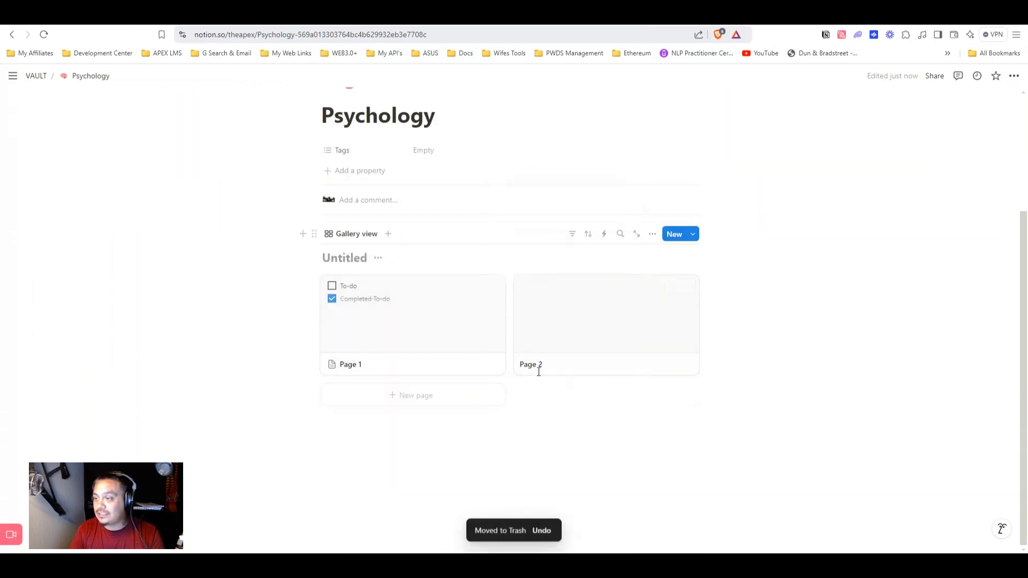
click(687, 286)
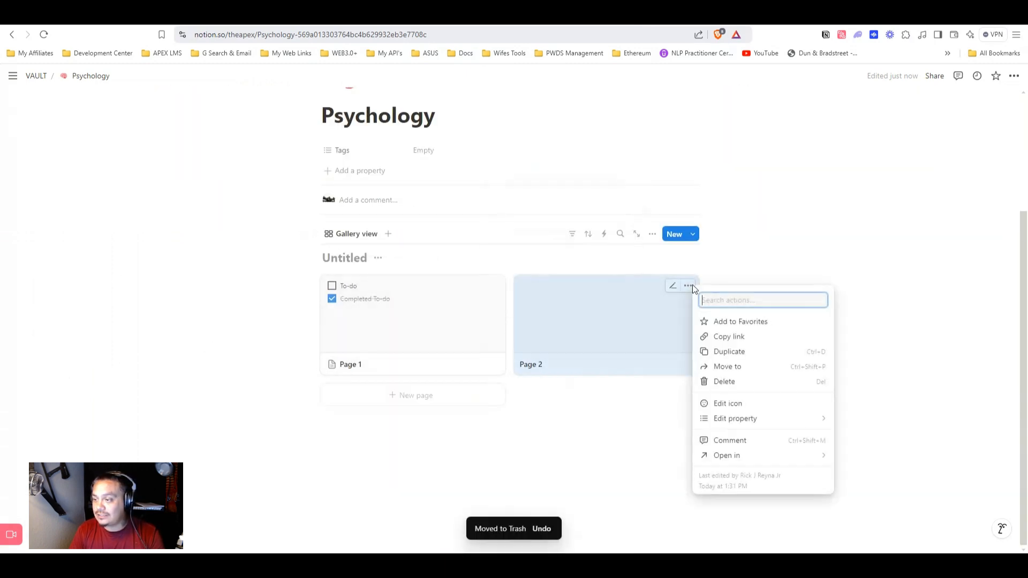
click(734, 380)
Open the Page 1 card in the Psychology gallery and retitle it "Psy 101".
click(423, 351)
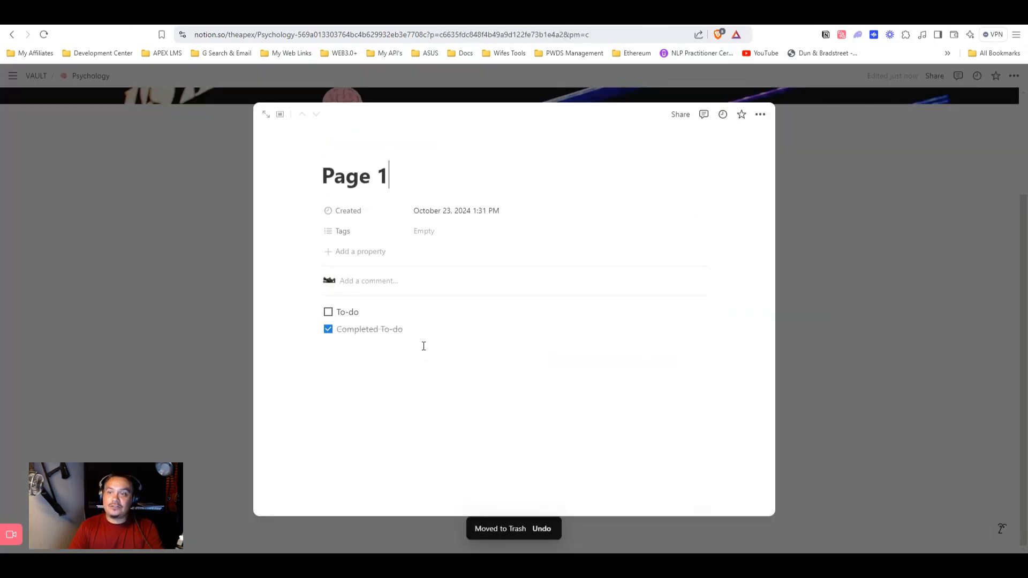
drag(408, 175, 170, 181)
key(BackSpace)
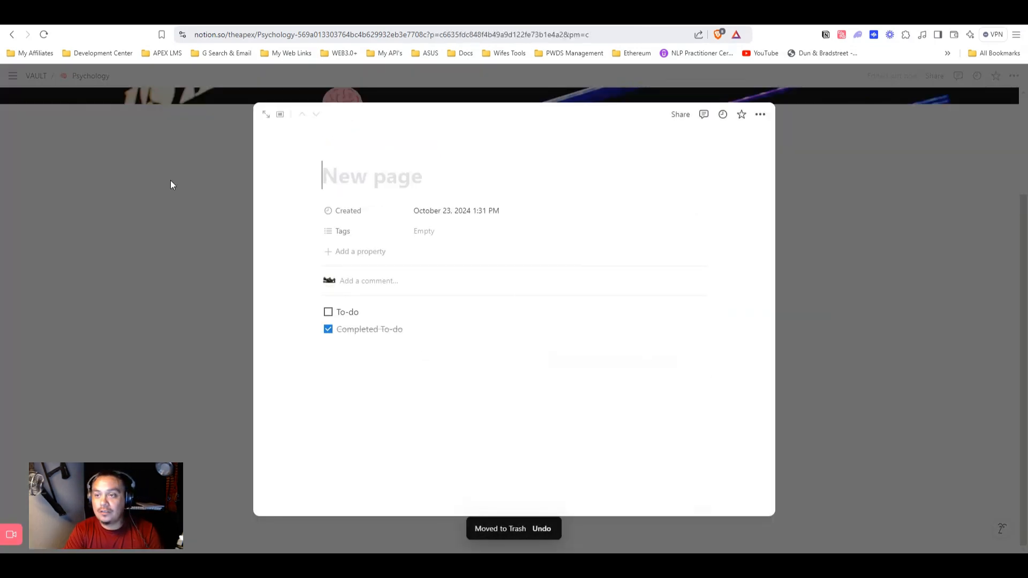
text(S)
key(BackSpace)
text(Psy 101)
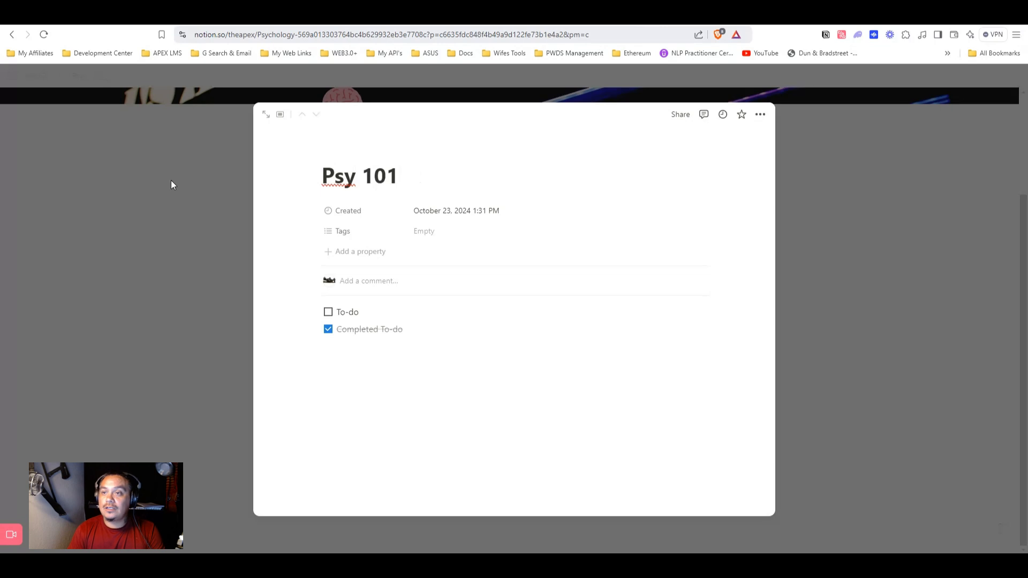
Give the Psy 101 page the blue number 1 emoji as its icon and add a cover.
click(344, 157)
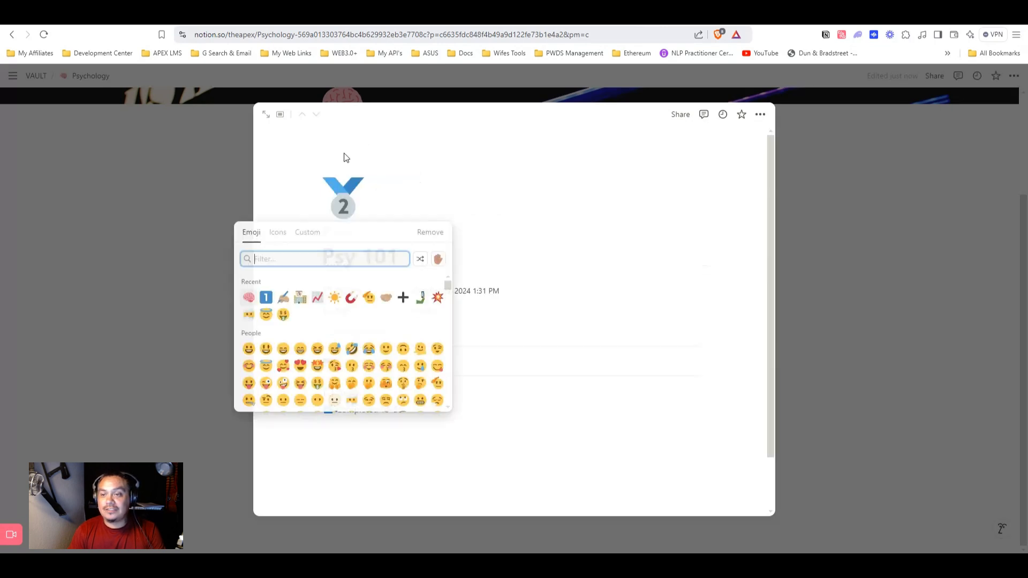
click(266, 297)
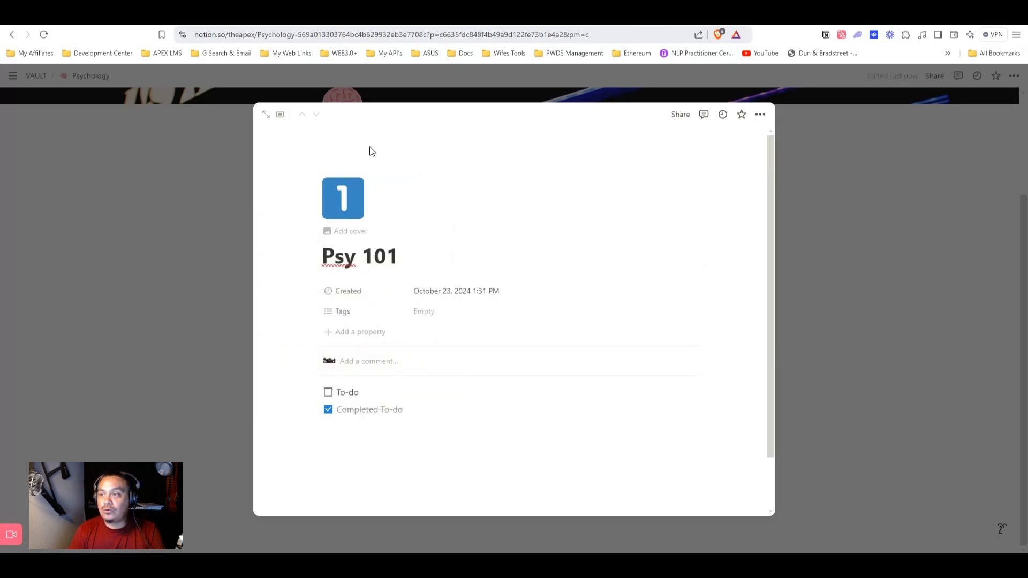
click(348, 231)
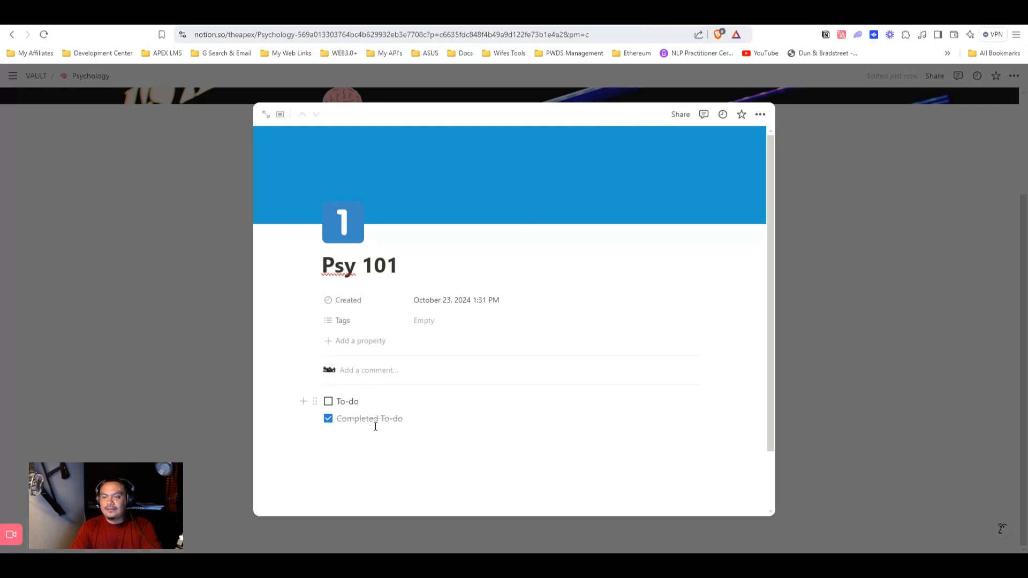
Delete the Completed To-do and To-do items from the Psy 101 page body.
click(314, 418)
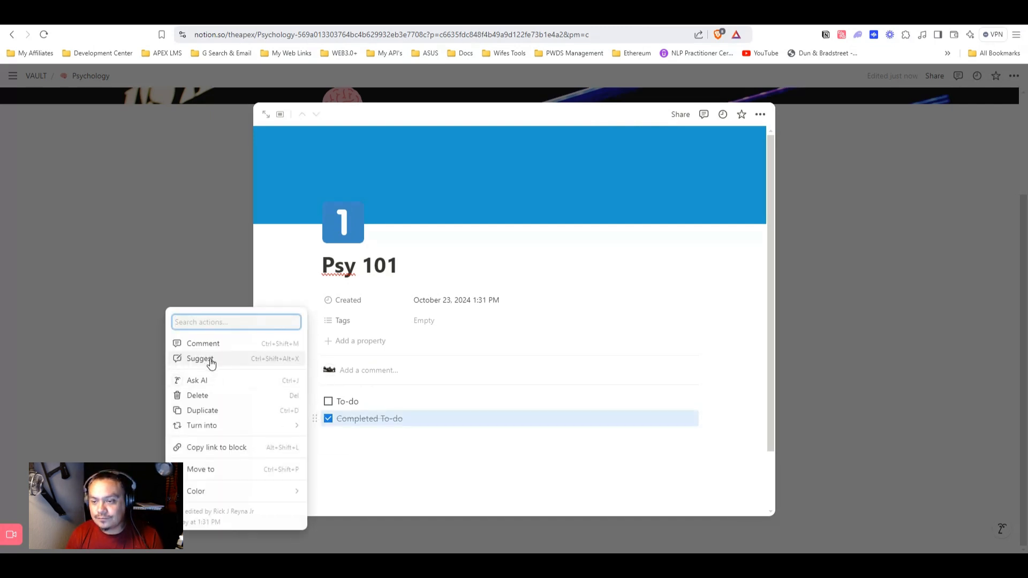
click(211, 395)
click(314, 401)
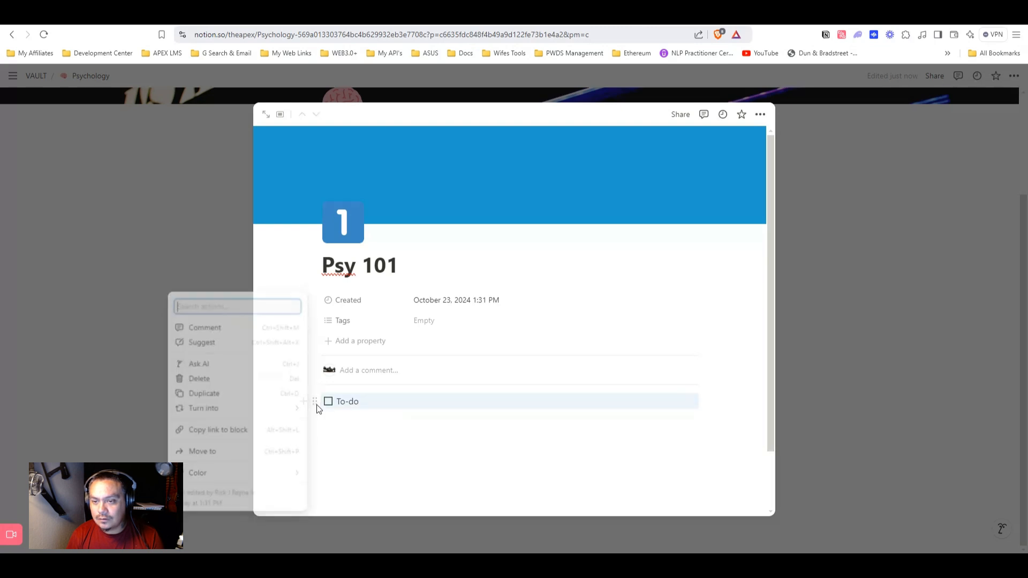
click(210, 382)
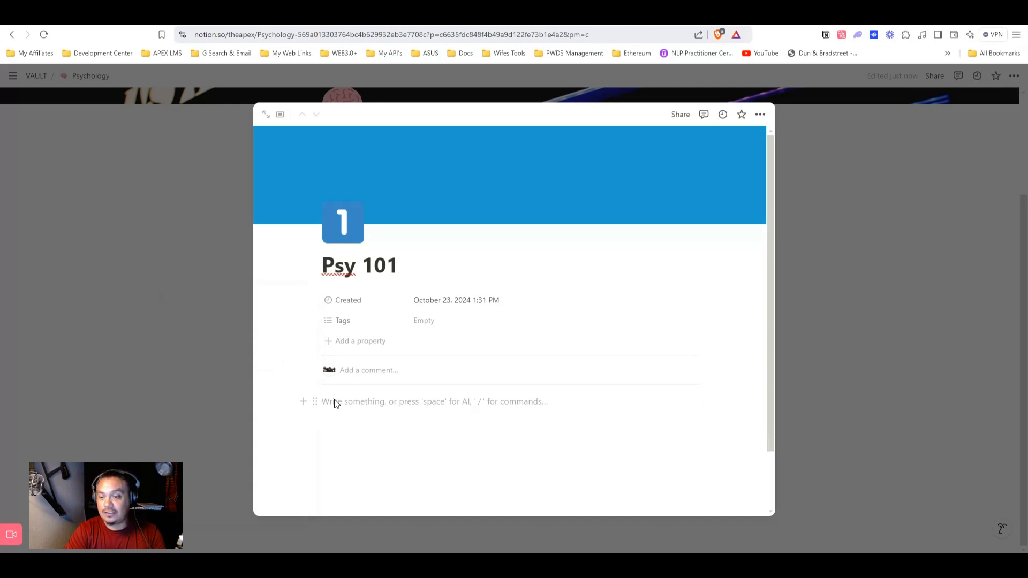
Start a numbered list in the Psy 101 body with the item "Learned how to understand Nietche".
click(334, 403)
text(1. Learned )
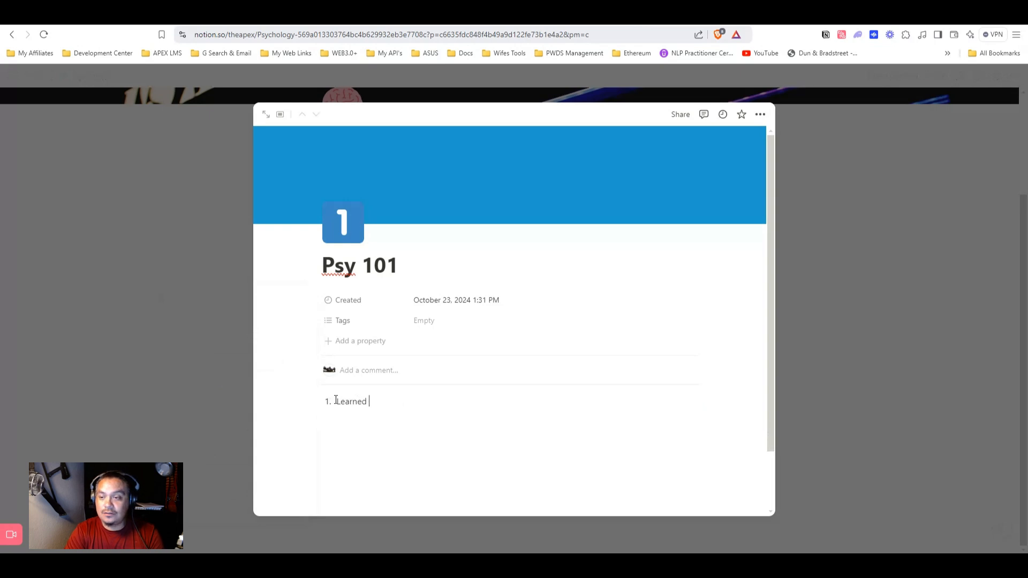
text(hopw to)
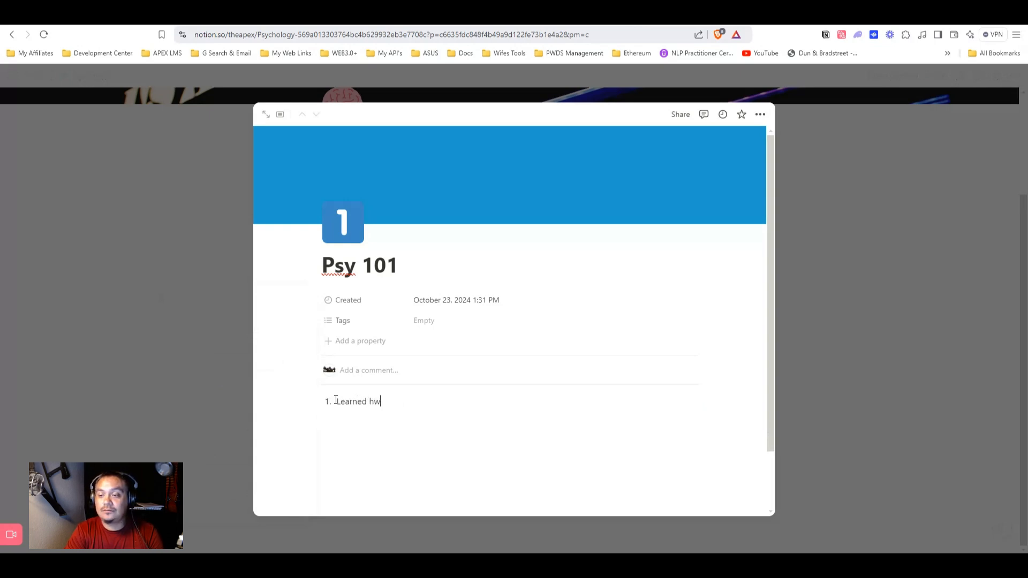
key(BackSpace)
key(BackSpace)
key(BackSpace)
key(BackSpace)
key(BackSpace)
text(w to udners)
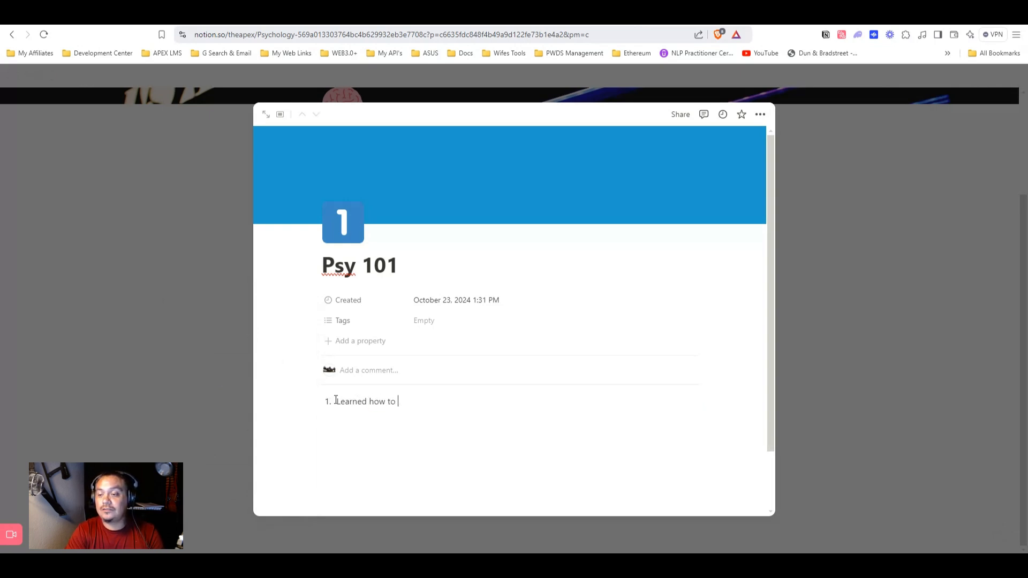
key(BackSpace)
key(BackSpace)
key(BackSpace)
key(BackSpace)
key(BackSpace)
text(nd)
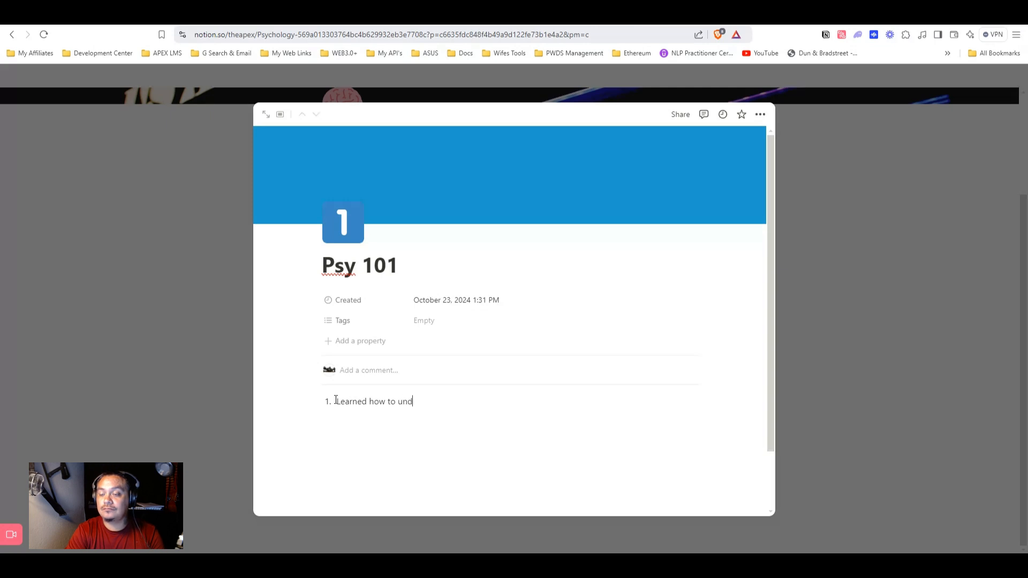
text(erstand Nietche)
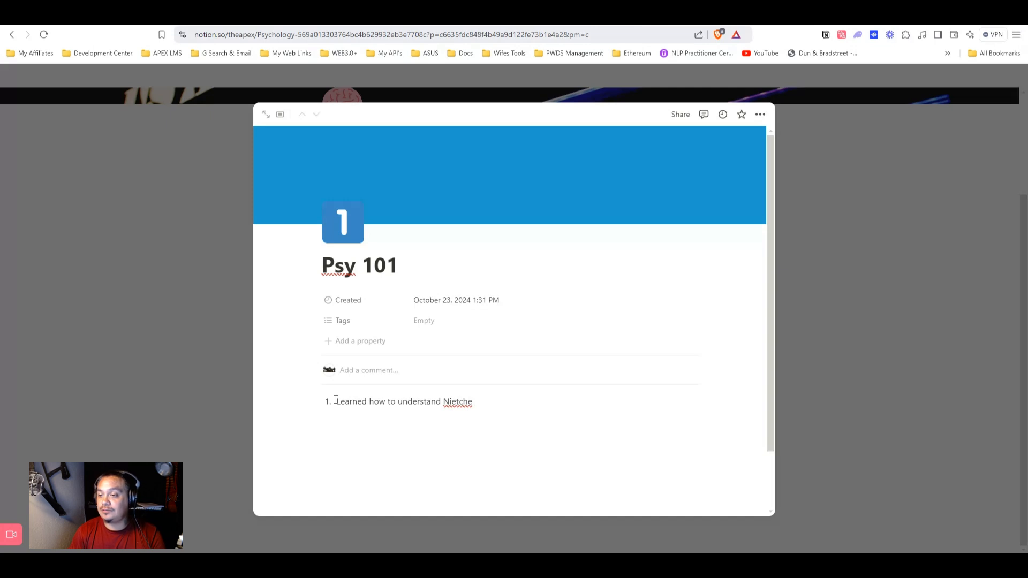
Correct the misspelled last word of the first list item to "Nietzsche".
double_click(458, 402)
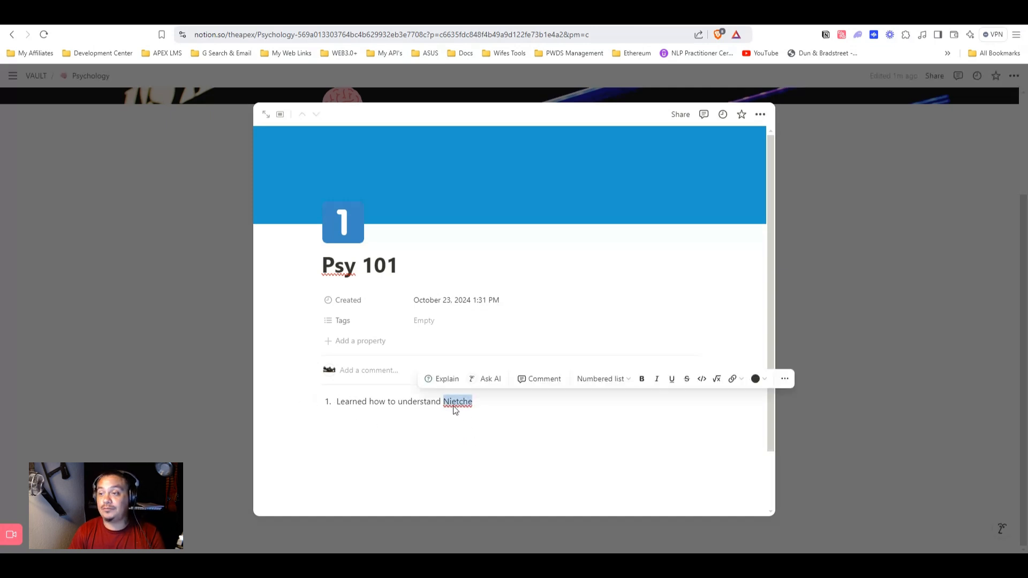
click(453, 413)
double_click(458, 401)
text(Nietzsche)
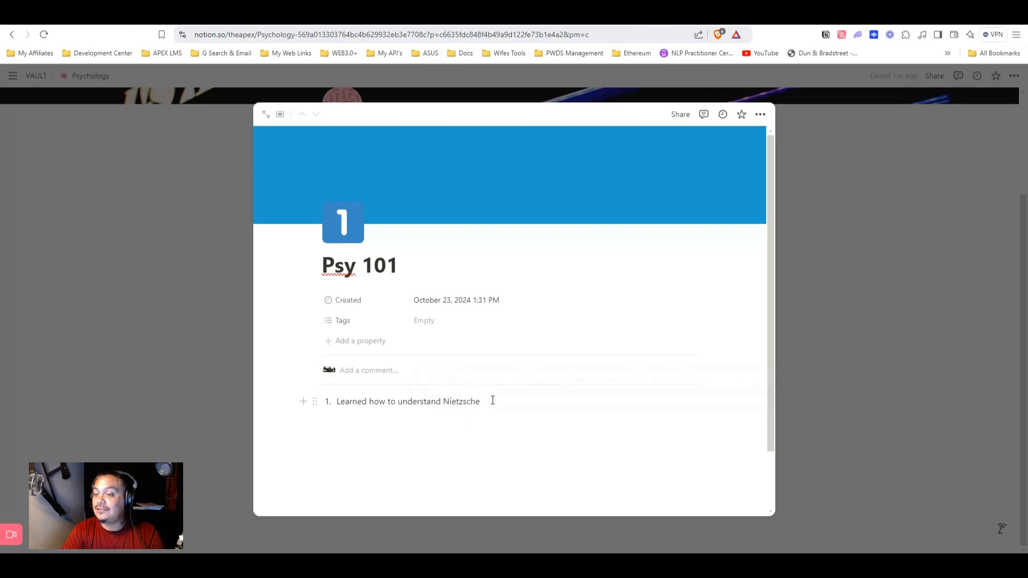
Extend the first list item with "'s point of view and it made me think TOTALLY outside the box when questioning and searching for answers in general.".
text('s)
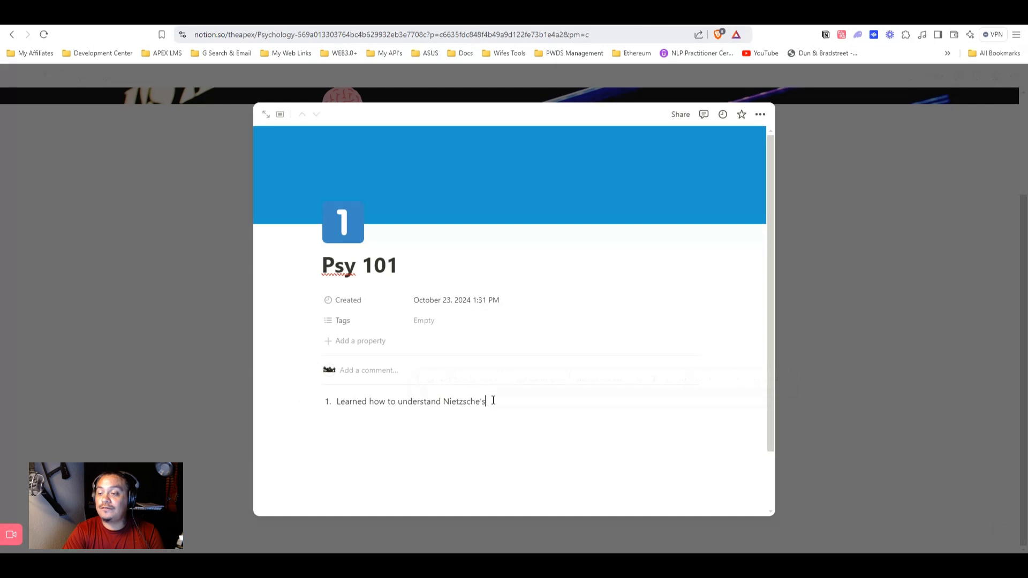
text( point of view and it )
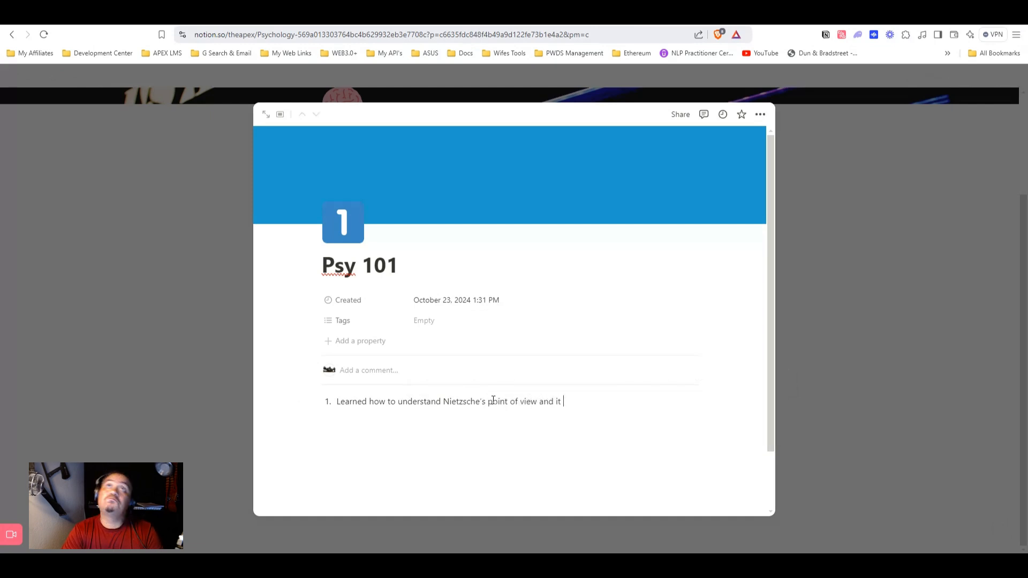
text(make)
key(BackSpace)
key(BackSpace)
text(de me think out)
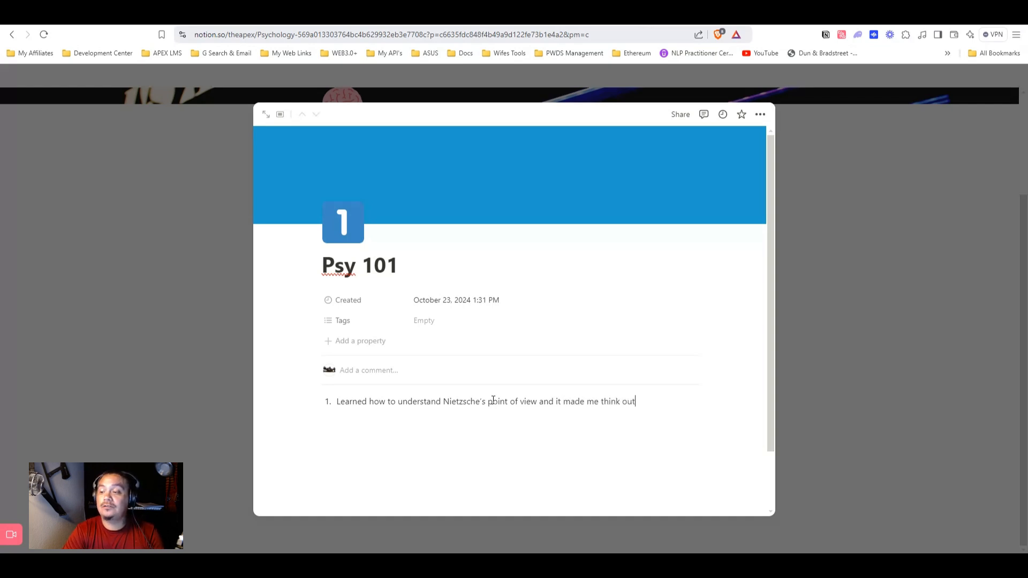
key(BackSpace)
key(BackSpace)
key(BackSpace)
text(TOTA)
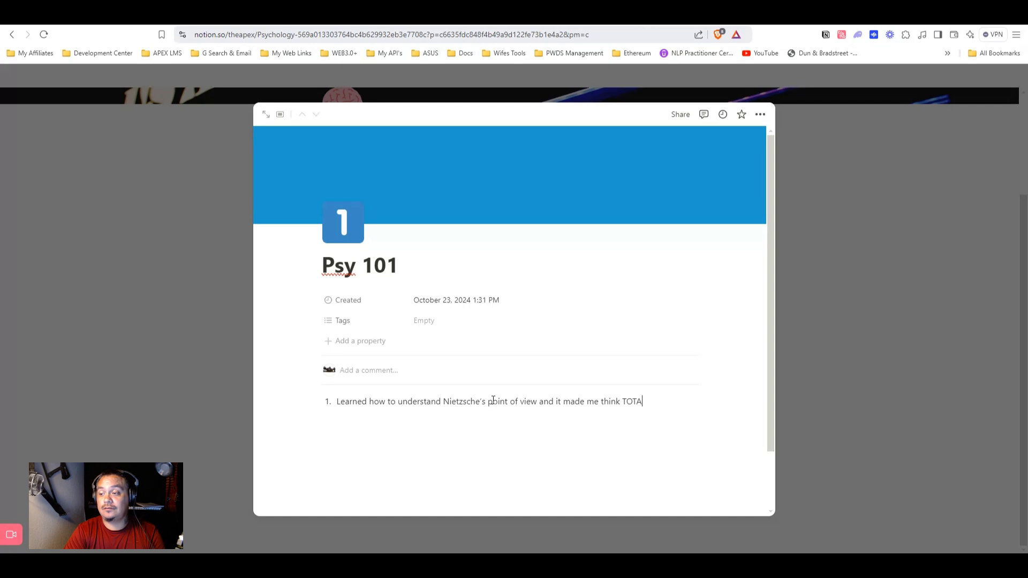
text(LLY outs)
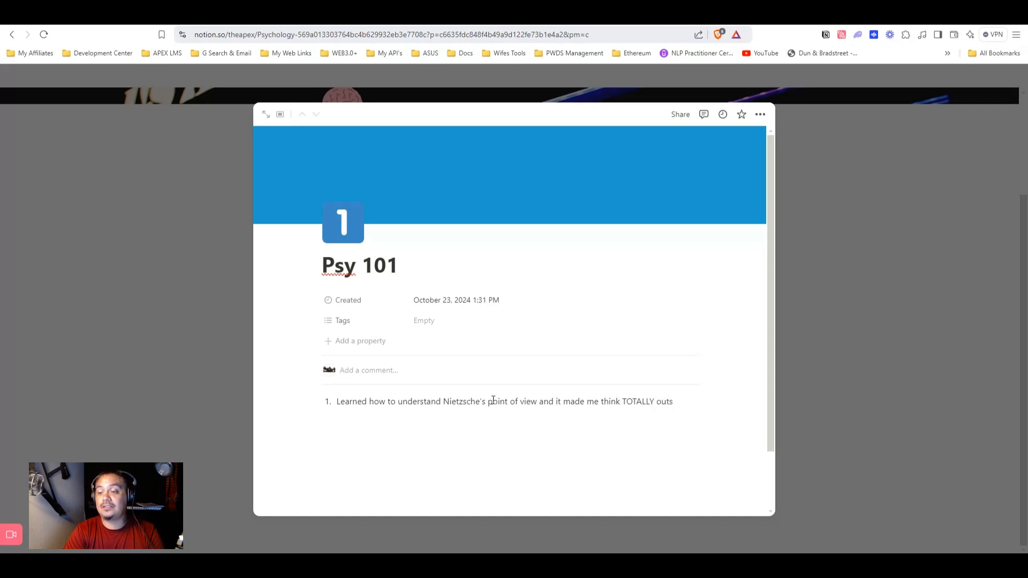
text(ide the box wher)
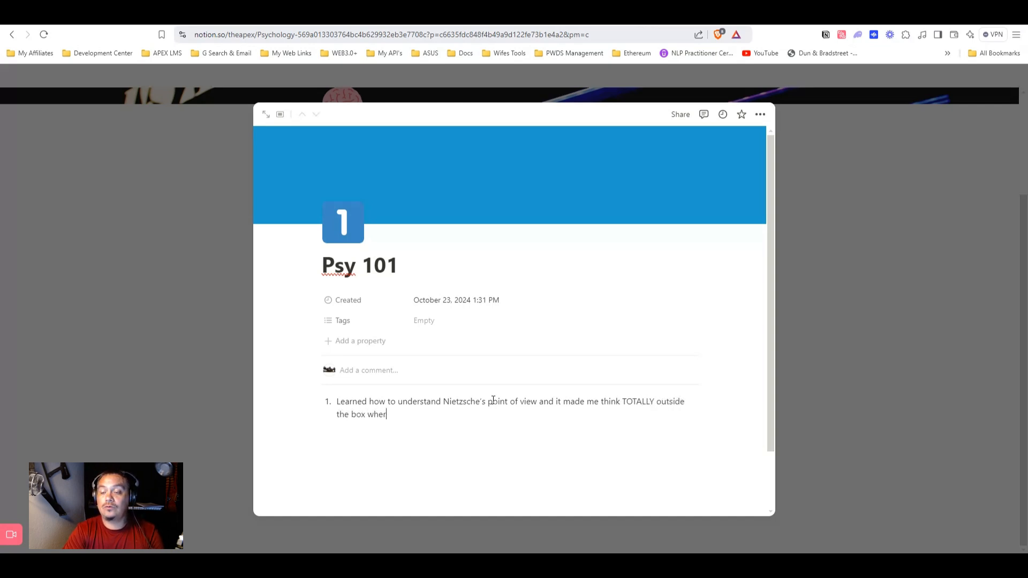
key(BackSpace)
text(n questioning )
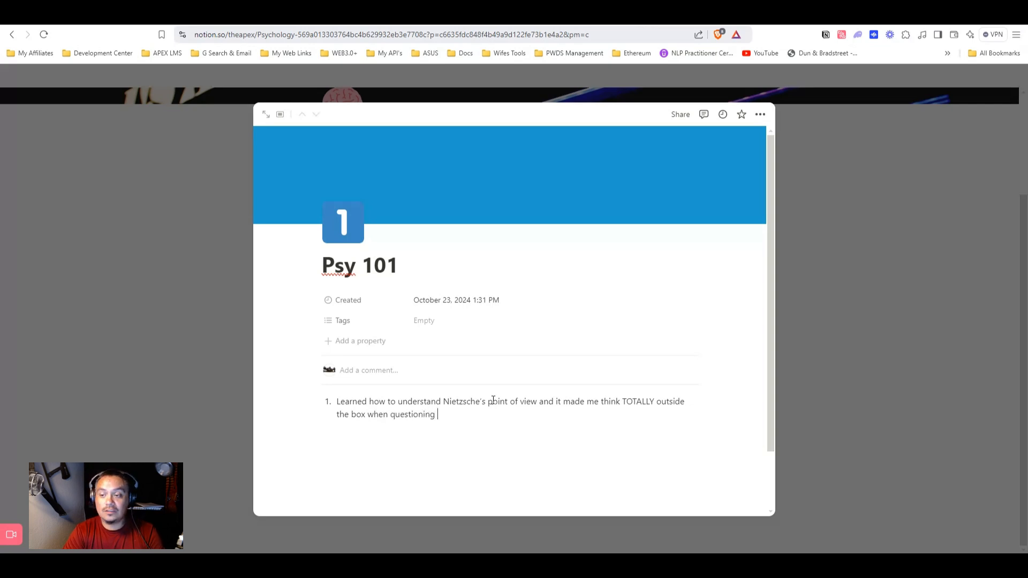
text(and sea)
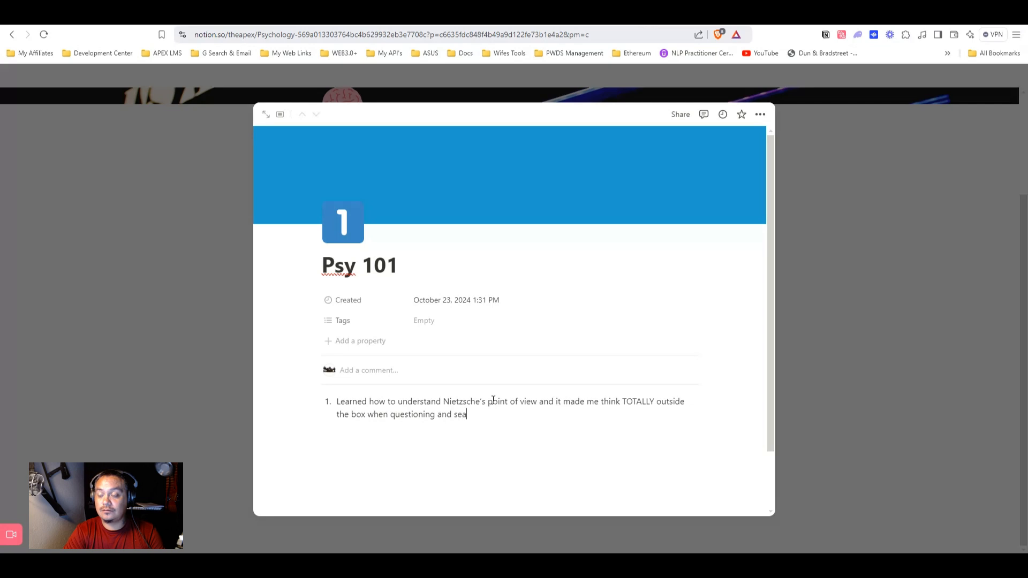
text(rching for answers)
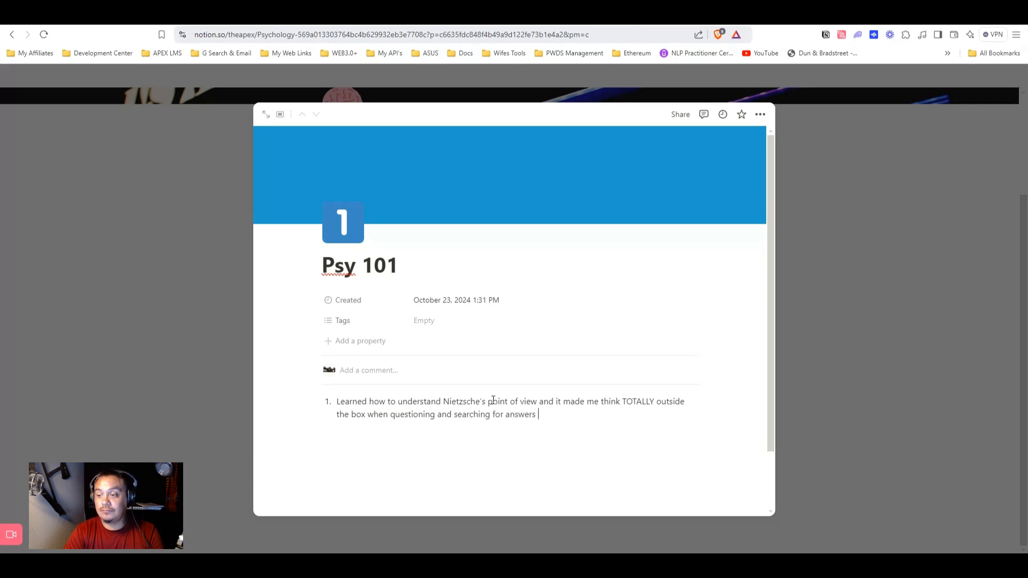
text( in general.)
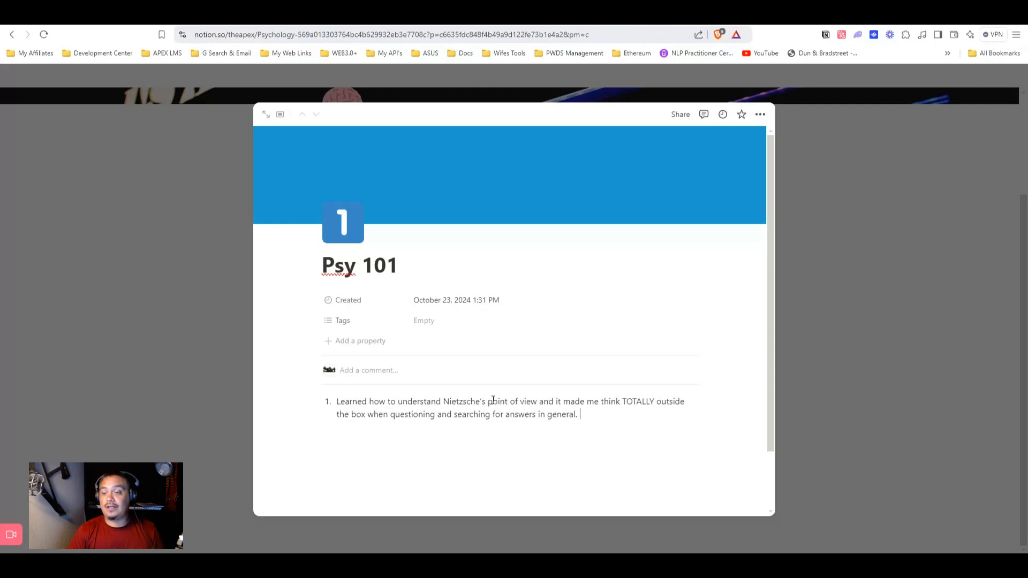
Reword the beginning of the first list item in Psy 101 to "I learned".
click(338, 401)
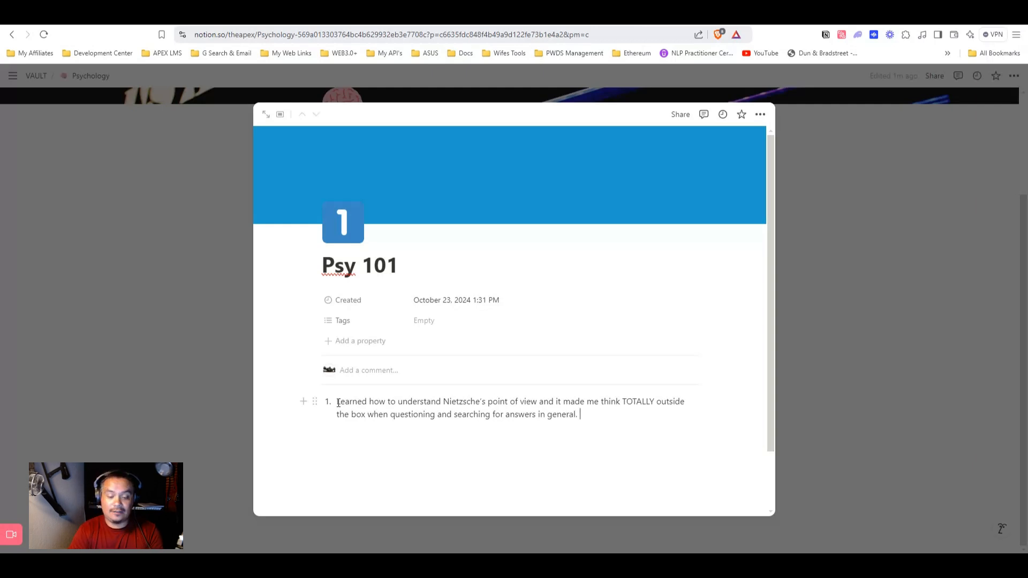
text(I)
key(Delete)
text(l)
click(592, 442)
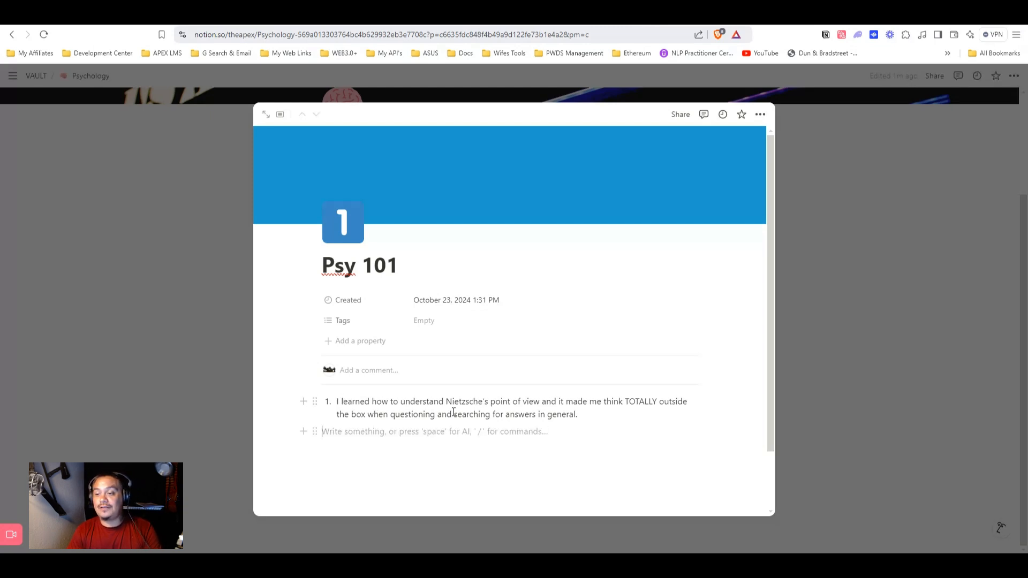
click(584, 415)
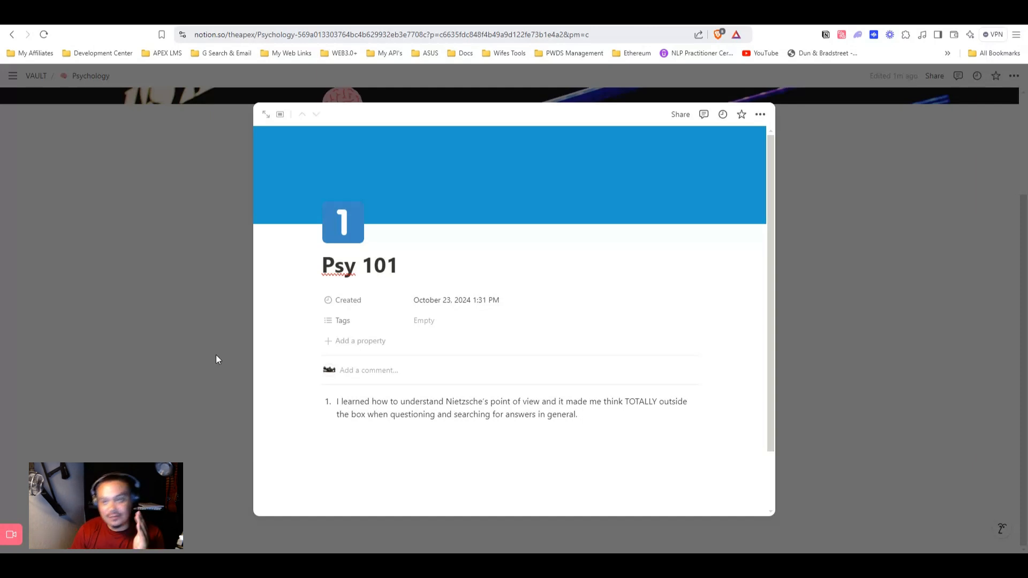
Close the Psy 101 page and title the untitled gallery on the Psychology page "Categories within Psychology".
click(233, 330)
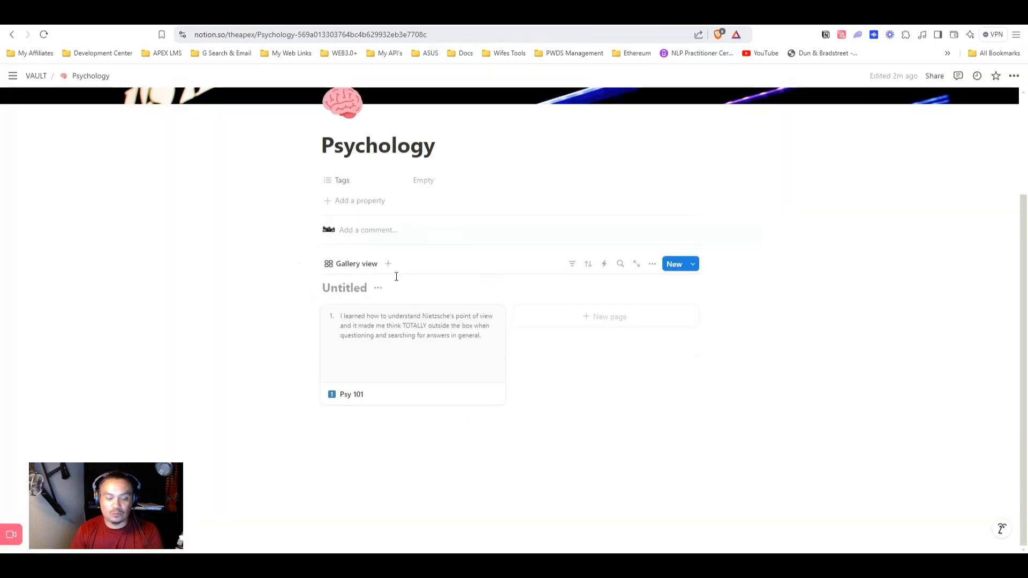
click(360, 288)
text(Categories)
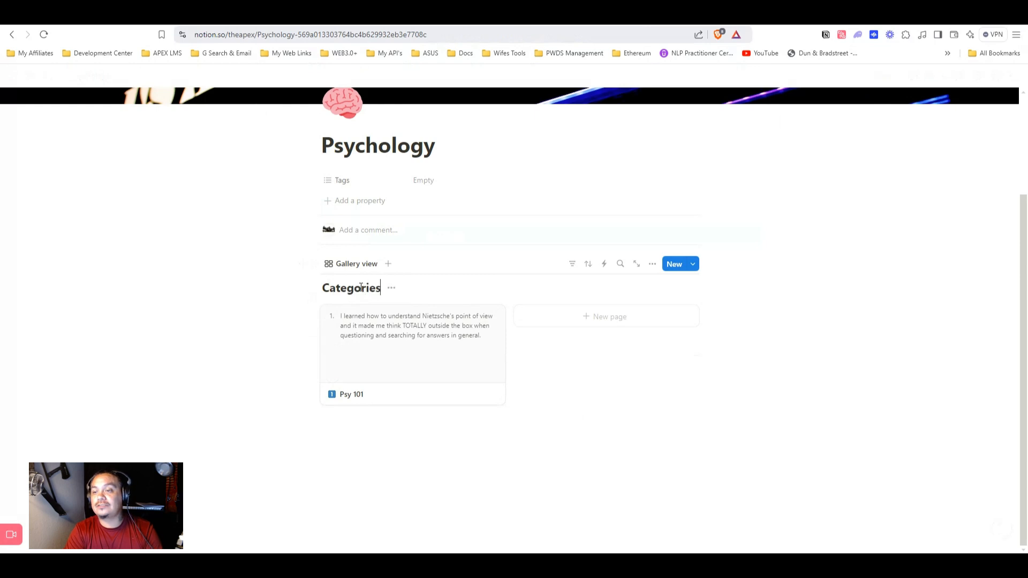
text( within Ps)
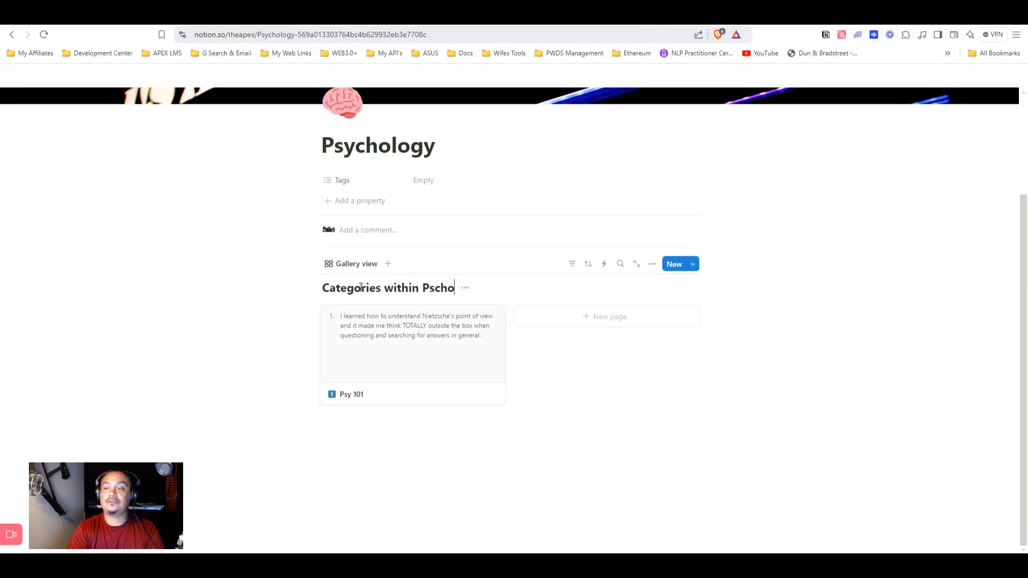
text(ychology)
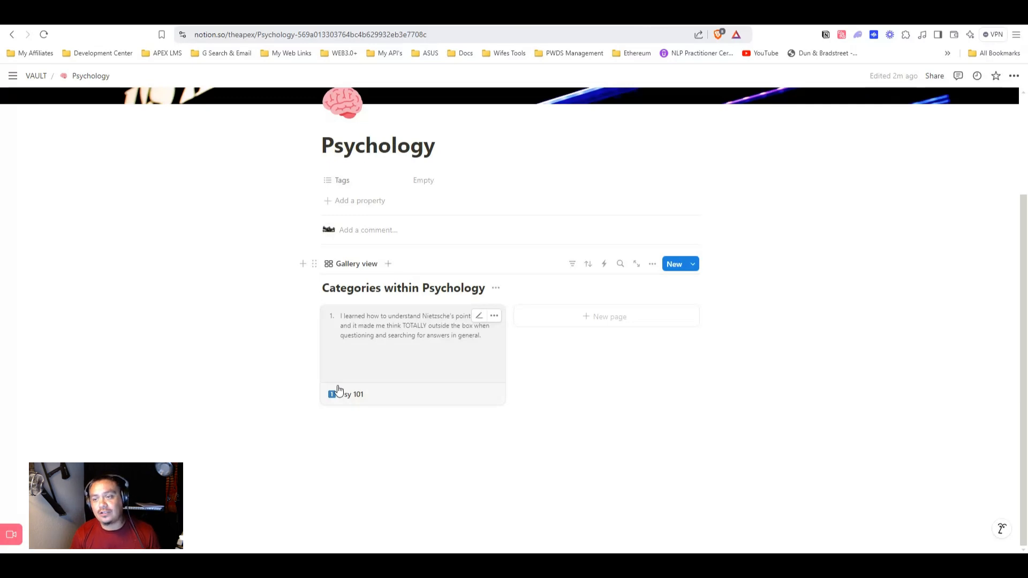
Add a new page titled "Audiobook about Psychology" to the gallery and close it.
click(579, 324)
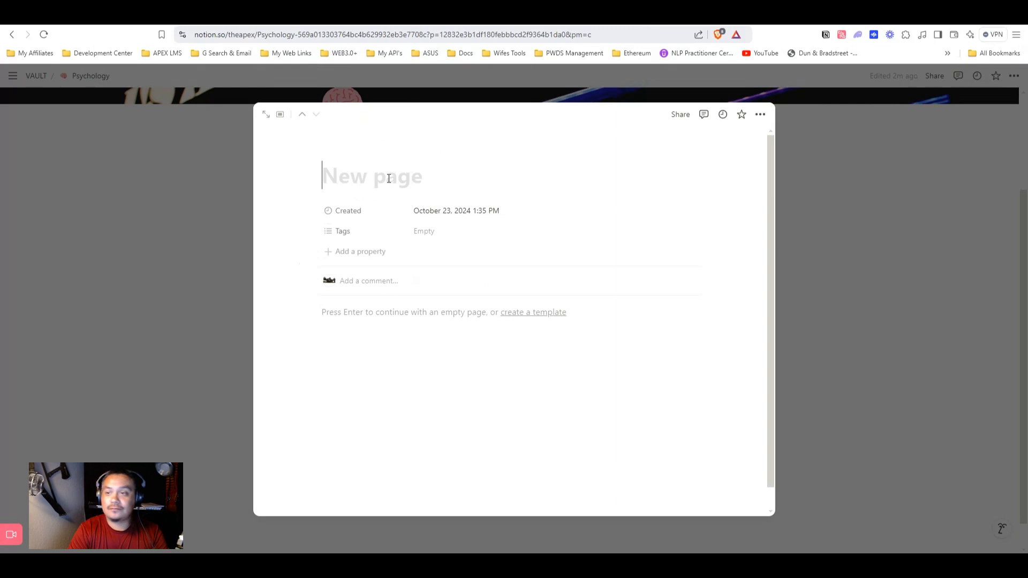
text(Audiobo)
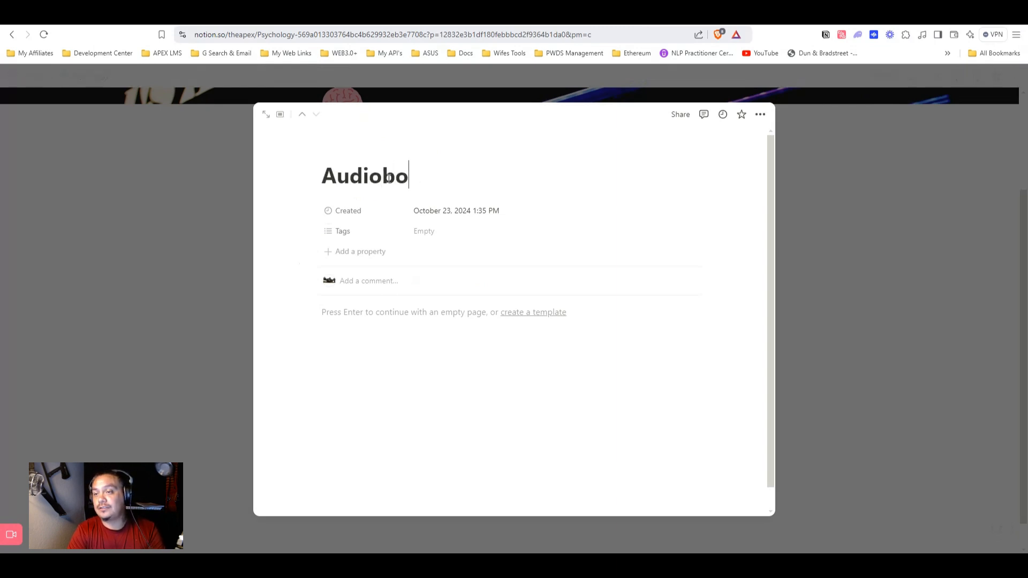
text(ok abo)
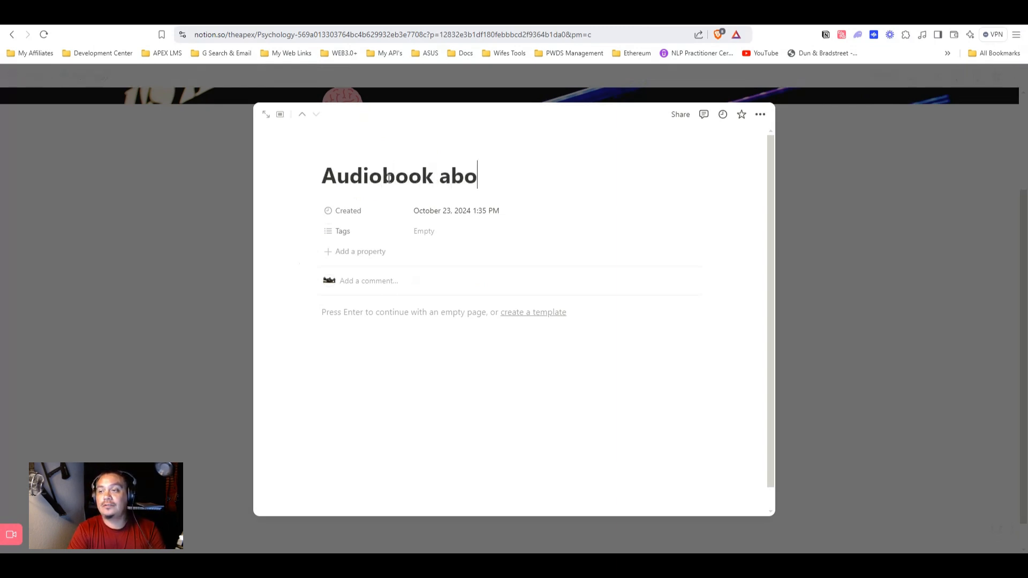
text(ut Psychology)
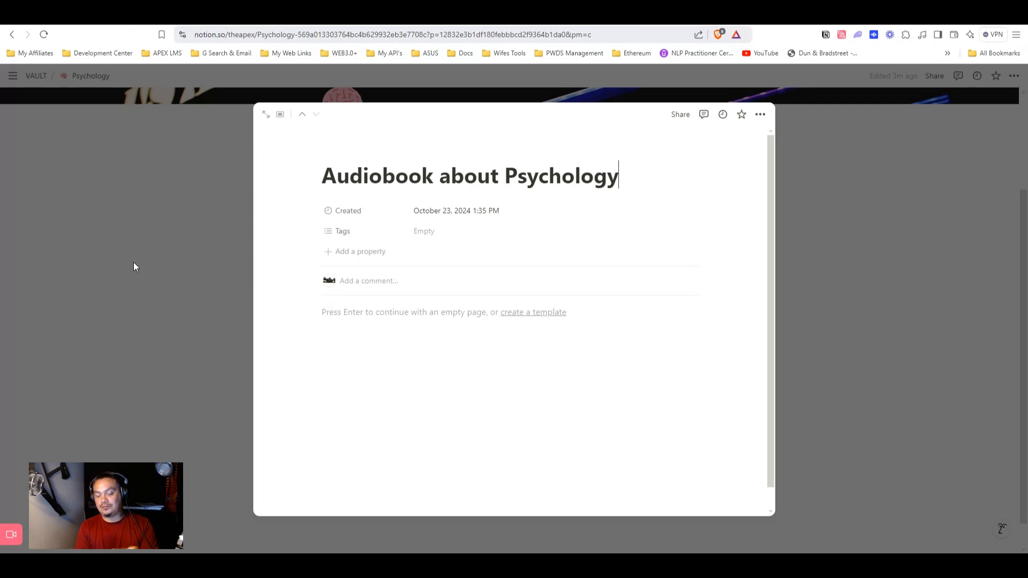
click(164, 257)
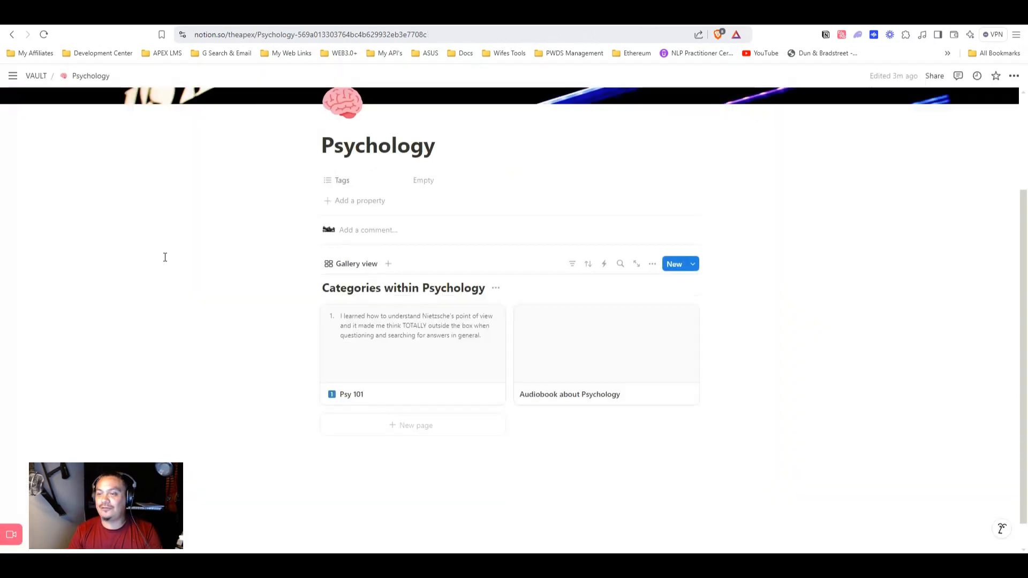
Insert a divider below the Categories within Psychology gallery.
scroll(261, 318, up, 3)
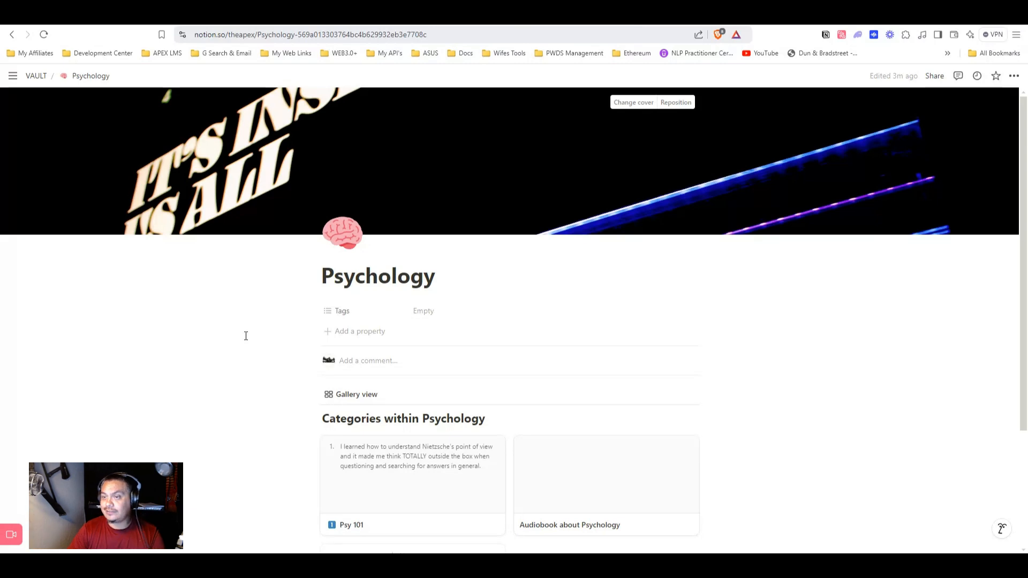
scroll(245, 337, down, 3)
scroll(245, 334, up, 3)
scroll(300, 358, down, 3)
click(415, 451)
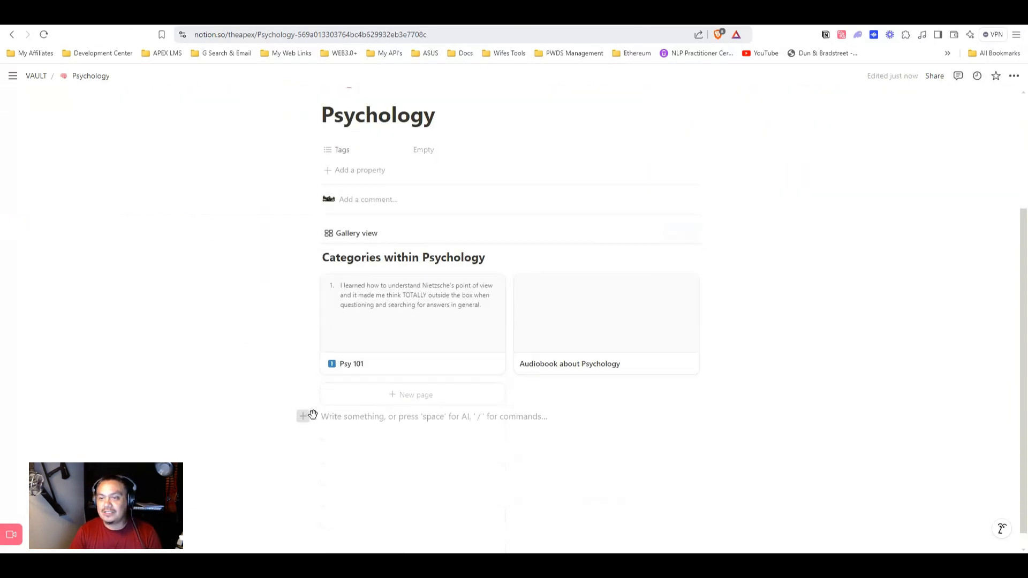
click(304, 416)
scroll(423, 364, down, 3)
click(370, 307)
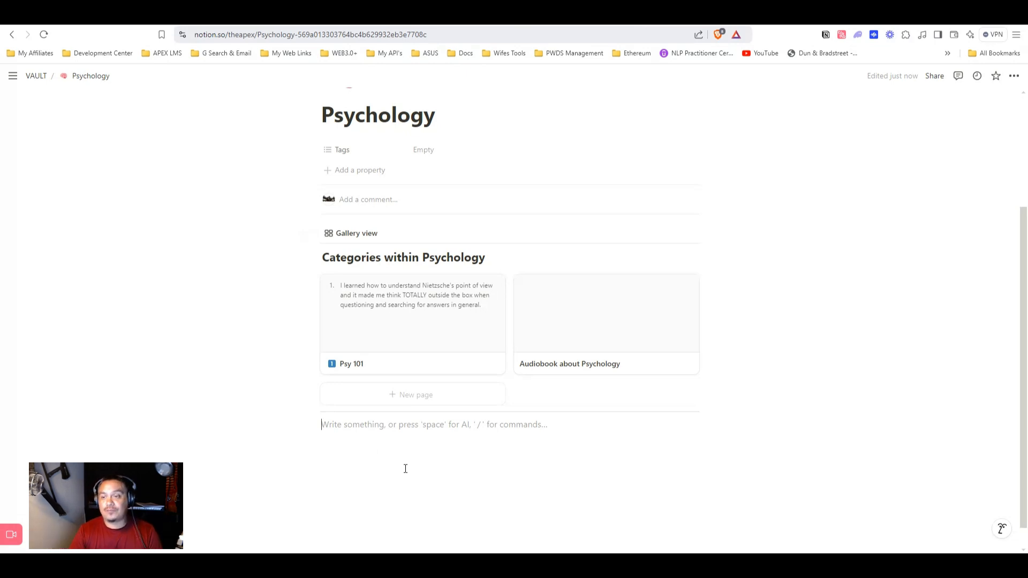
scroll(401, 464, up, 3)
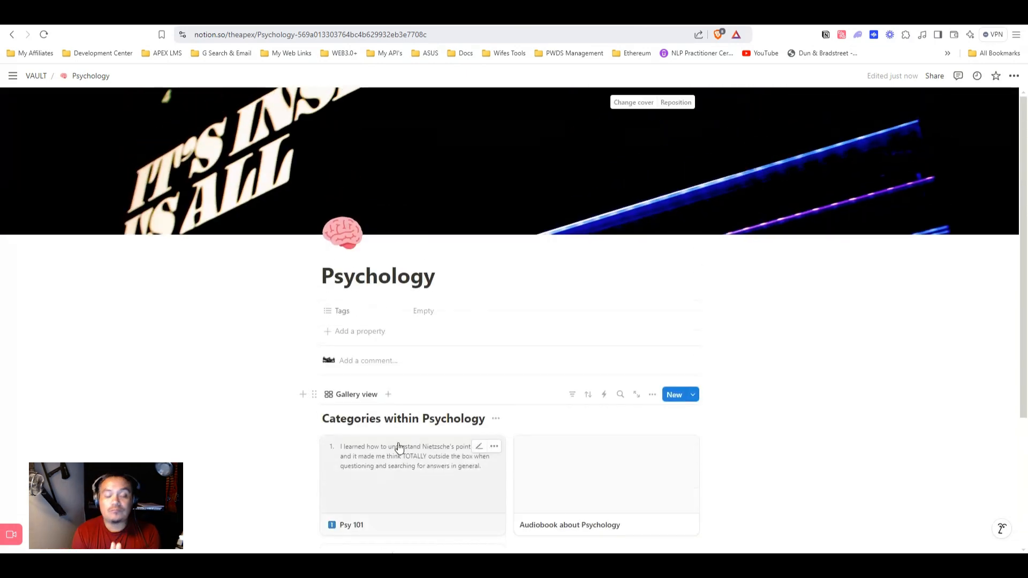
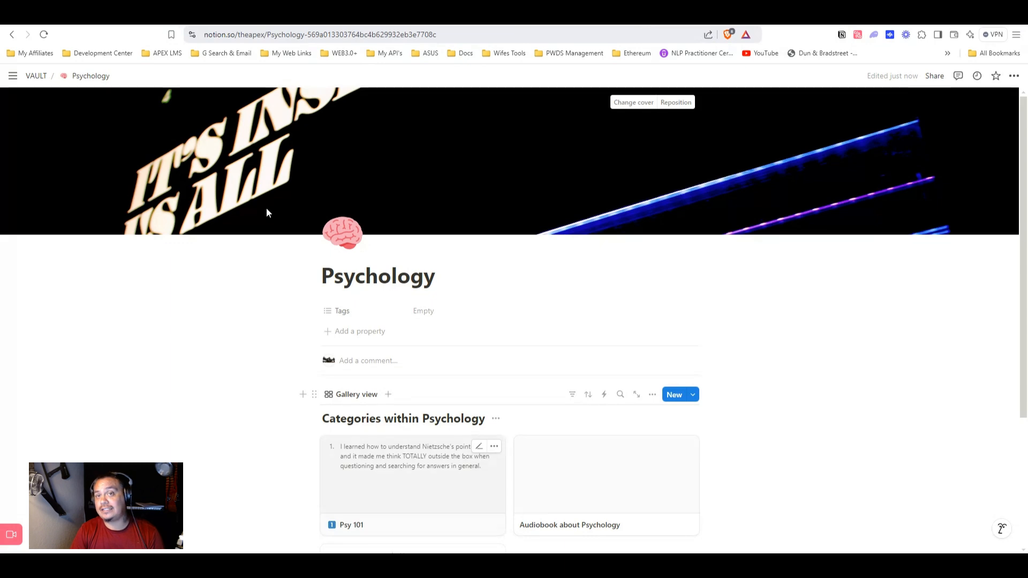
Return to the VAULT table and name the empty row directly above Psychology "Philosophy".
click(12, 35)
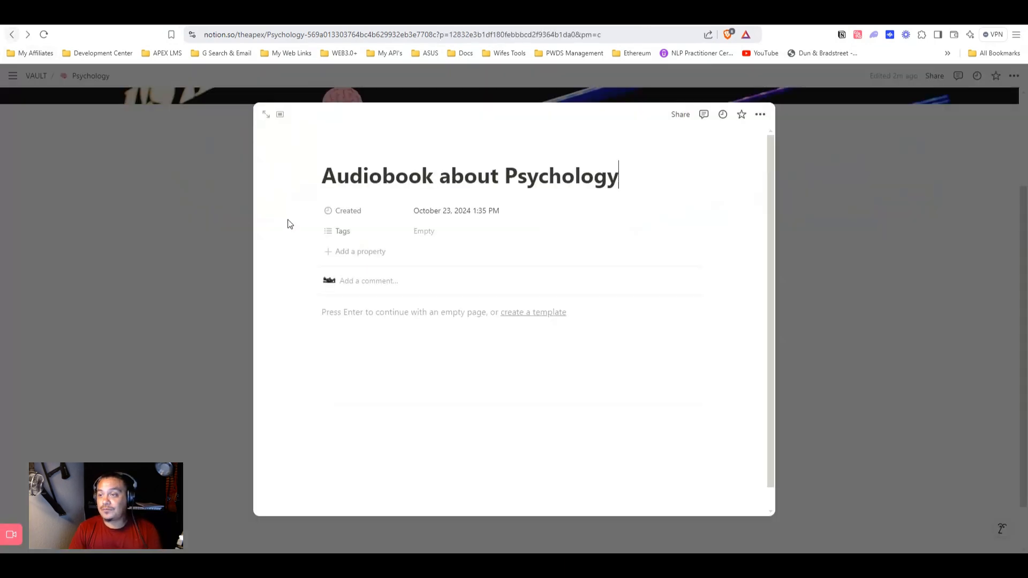
click(224, 216)
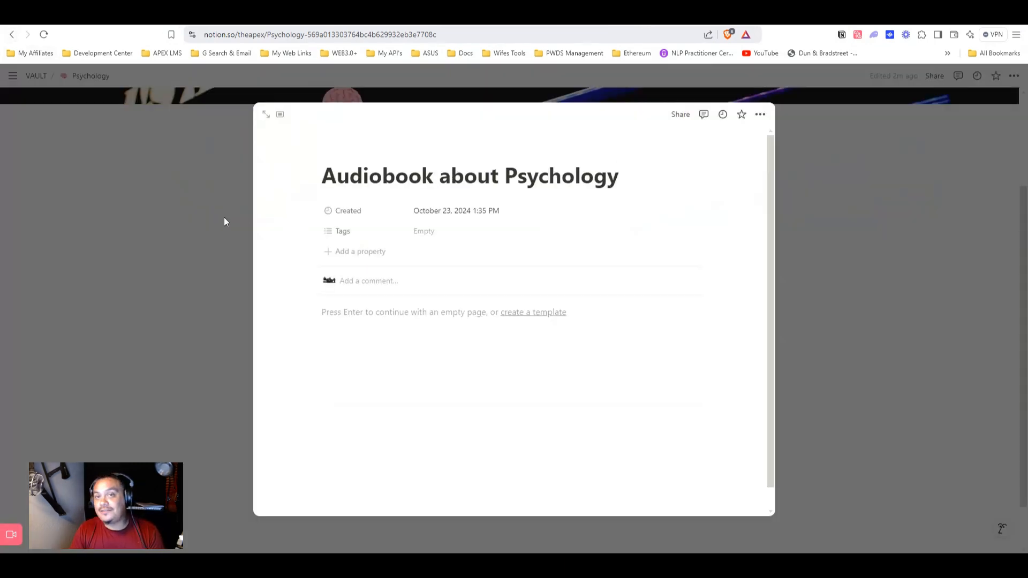
click(35, 78)
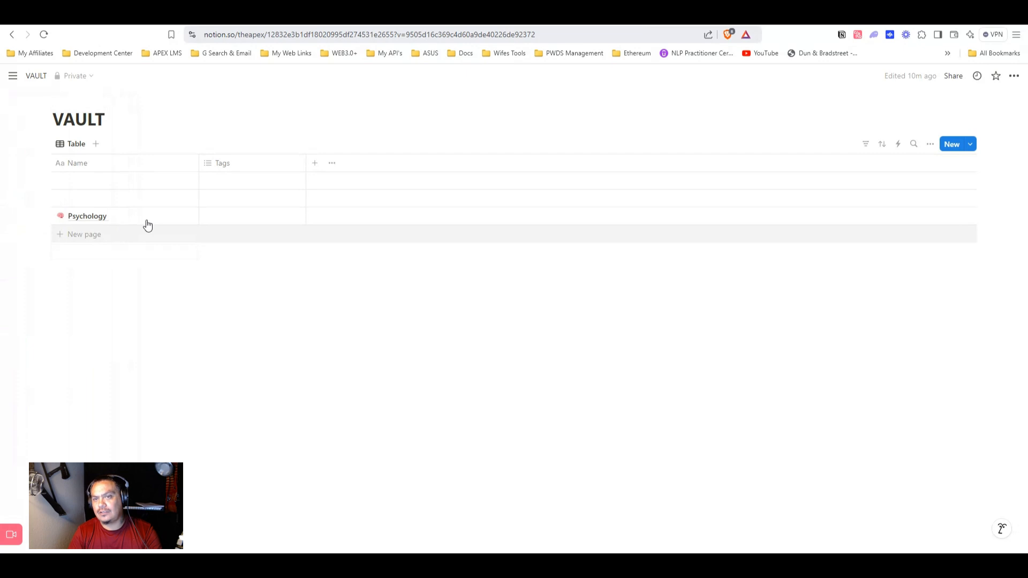
click(181, 199)
text(Philosophy)
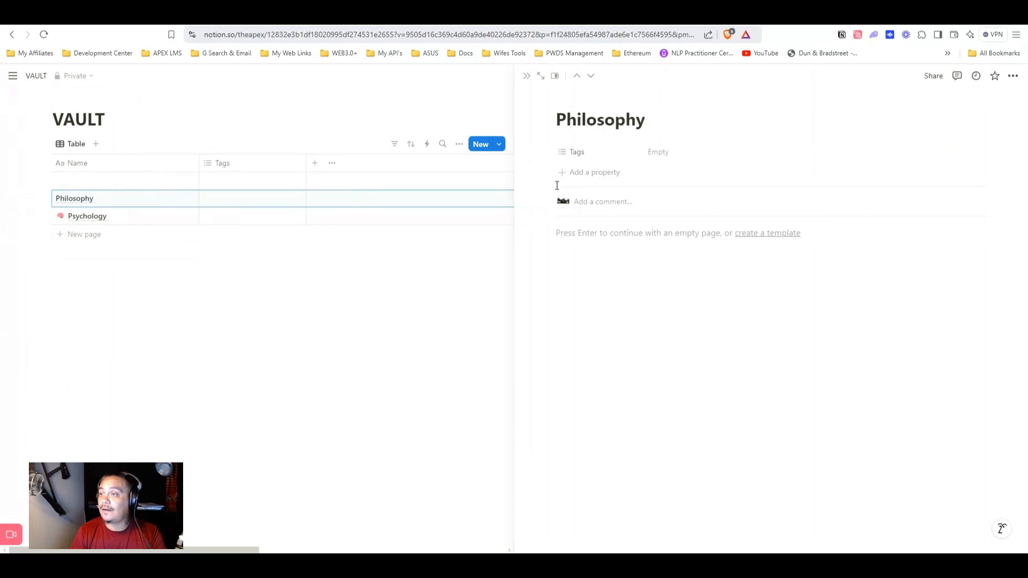
Give the Philosophy page the book emoji with a red bookmark as its icon, searching emojis for "Book".
click(568, 98)
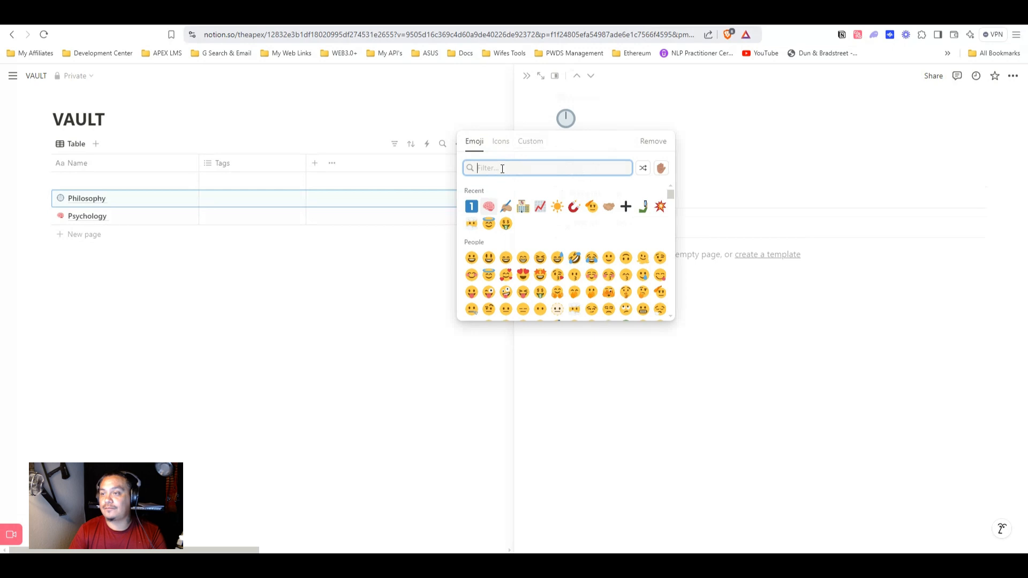
text(Book)
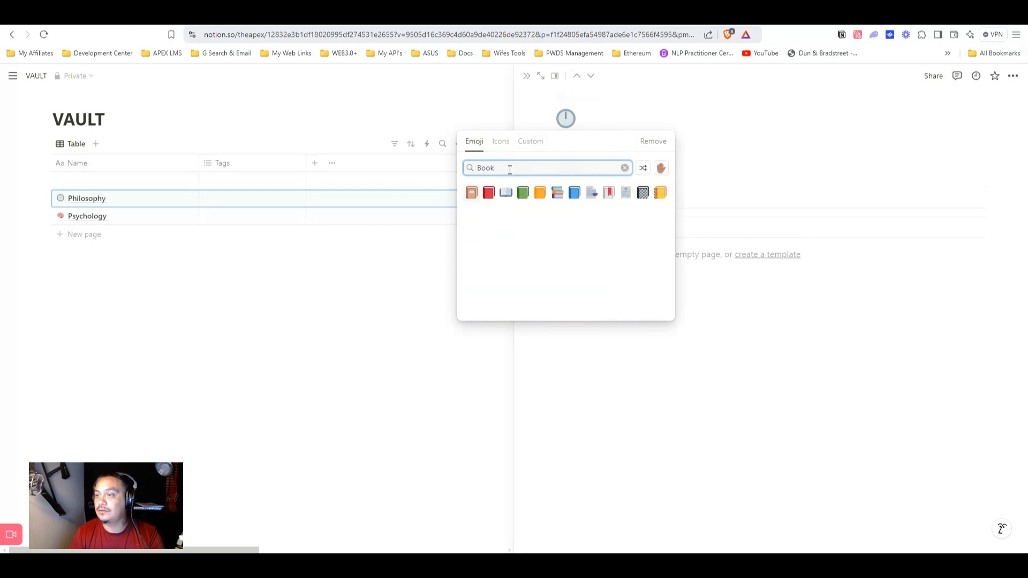
click(608, 193)
Give the Philosophy page an Unsplash cover of stacked books, searching "Philosophy", and reposition it to show the glowing star.
click(587, 104)
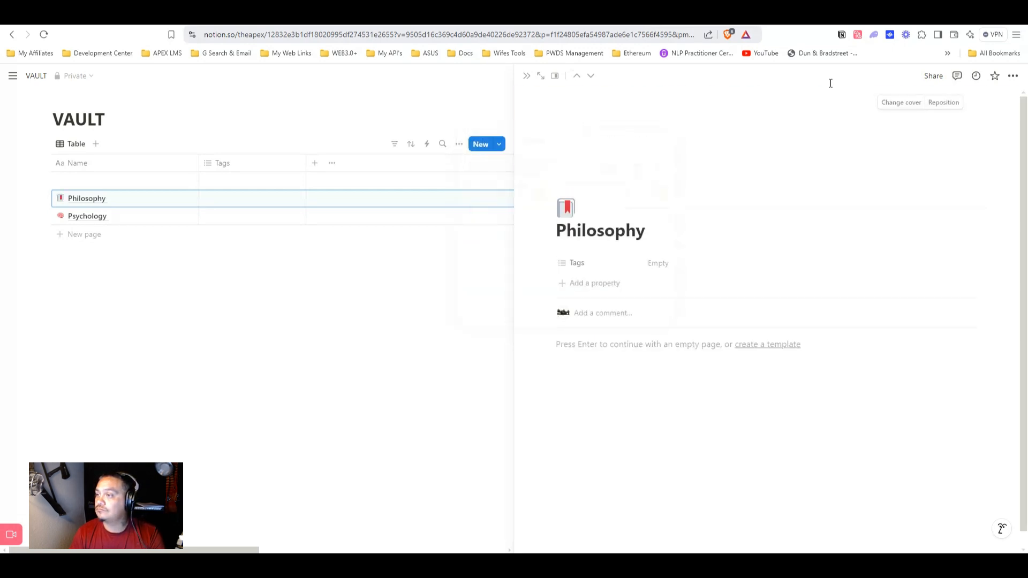
click(895, 102)
click(846, 120)
text(Philosophy)
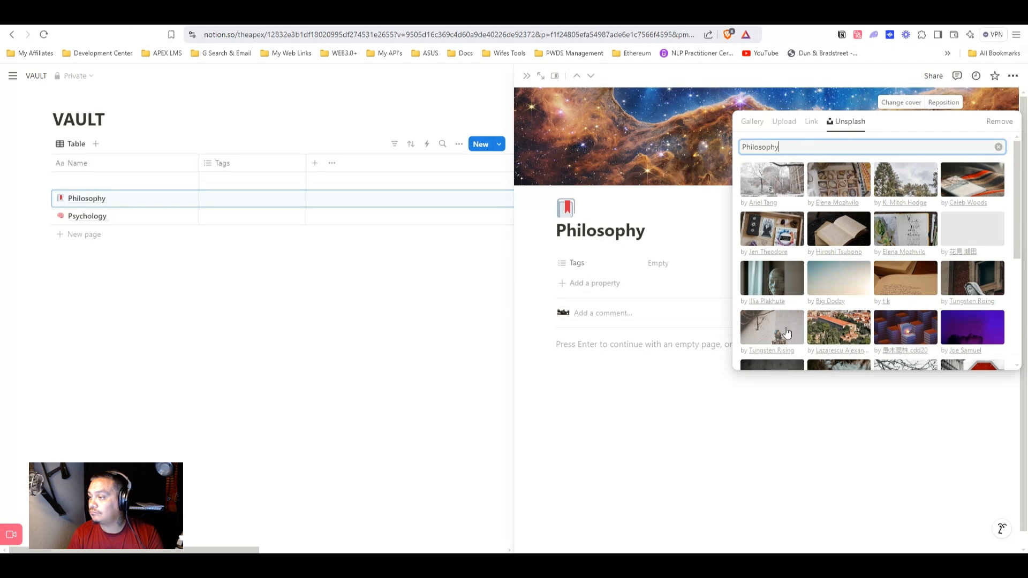
click(915, 327)
click(684, 159)
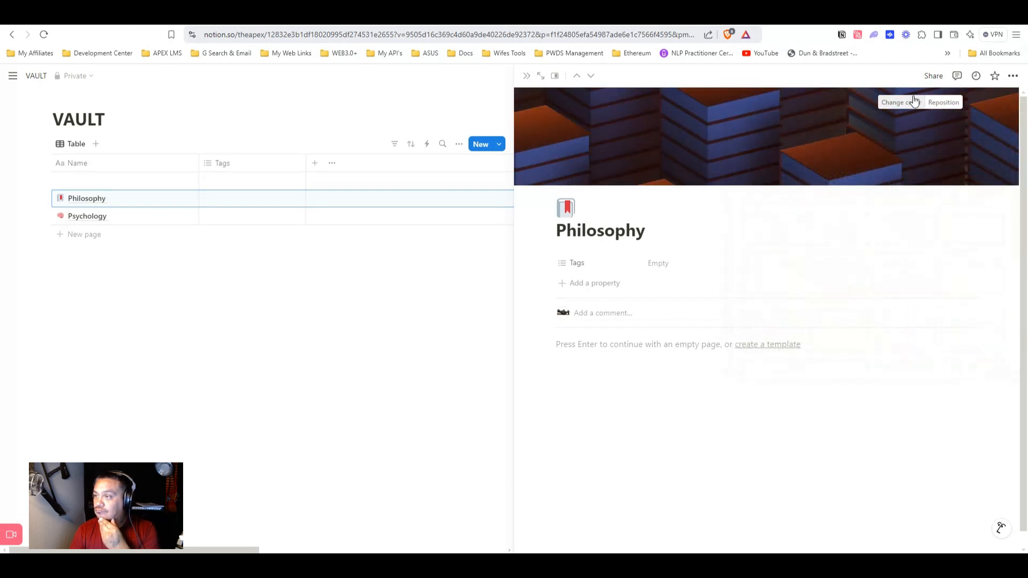
click(943, 103)
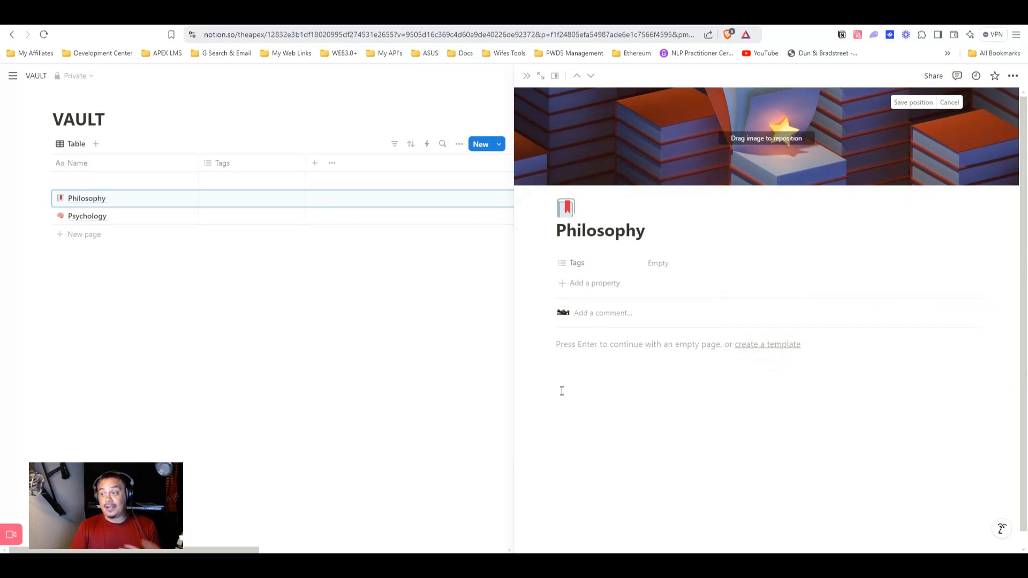
Insert a new gallery view database into the body of the Philosophy page.
click(576, 355)
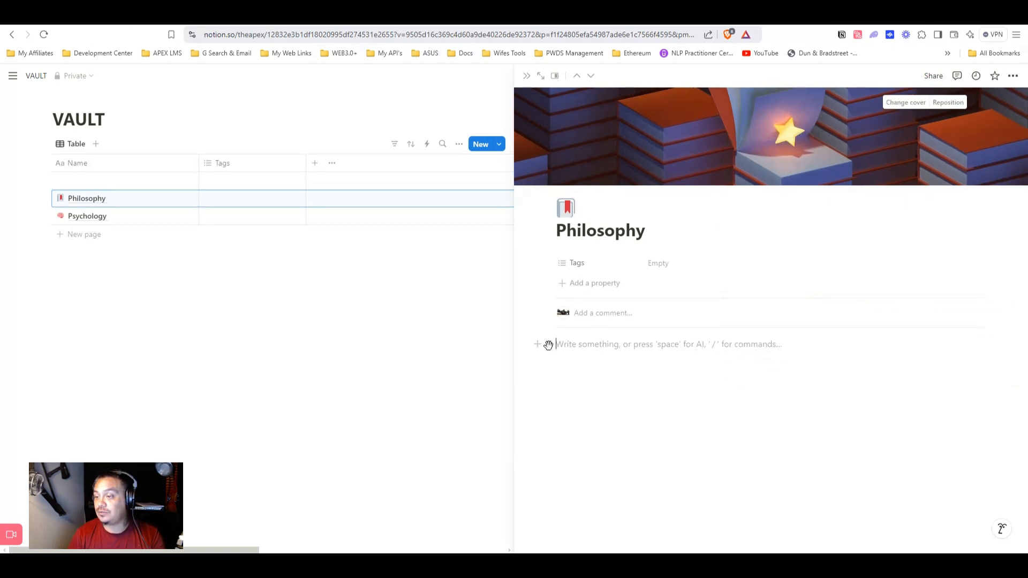
click(535, 344)
scroll(633, 414, down, 2)
scroll(633, 414, down, 10)
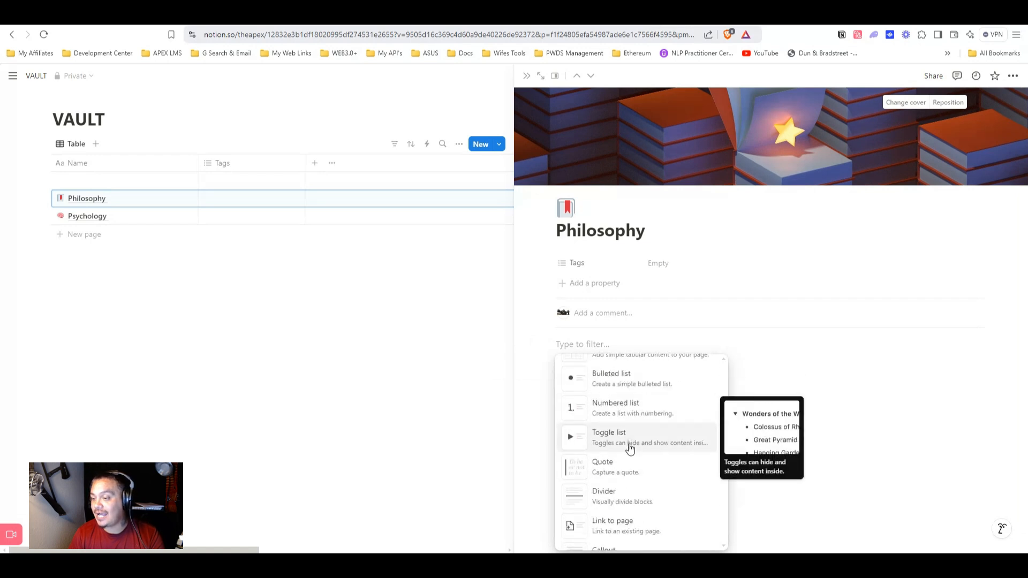
scroll(629, 471, up, 3)
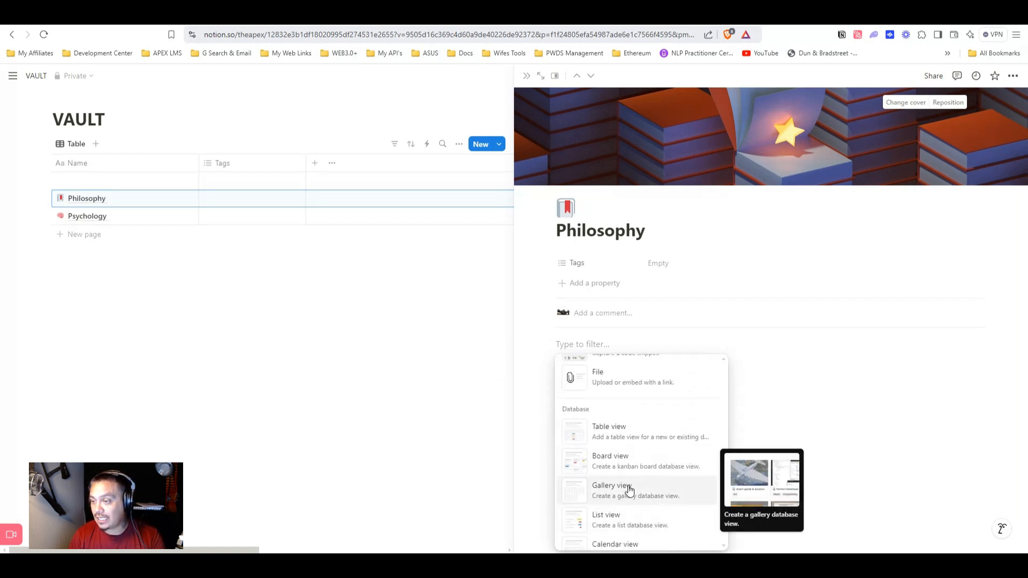
click(629, 490)
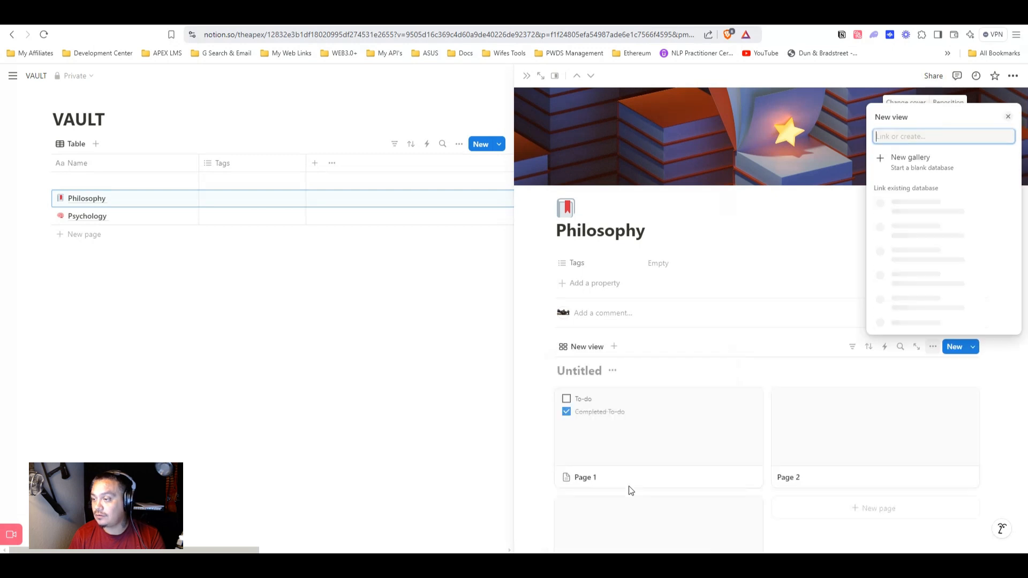
click(753, 403)
Delete the three sample pages, Page 1, Page 2 and Page 3, from the gallery.
click(751, 400)
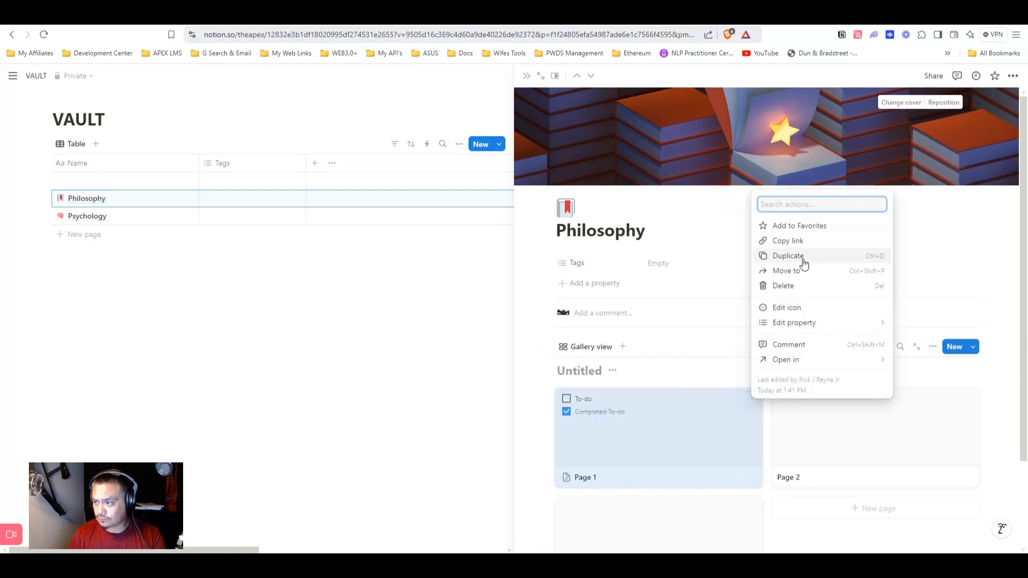
click(799, 285)
click(751, 399)
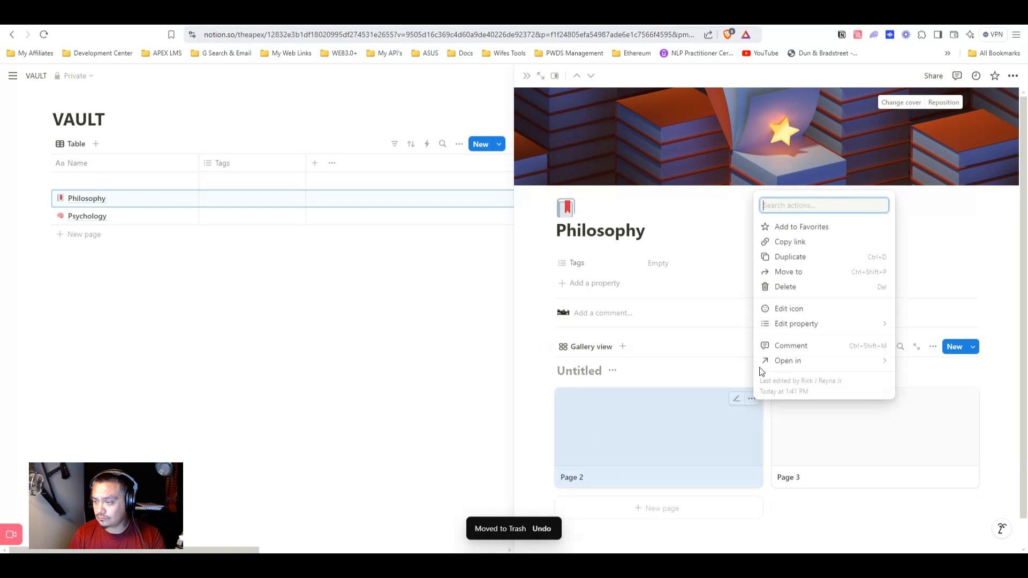
click(790, 288)
click(751, 399)
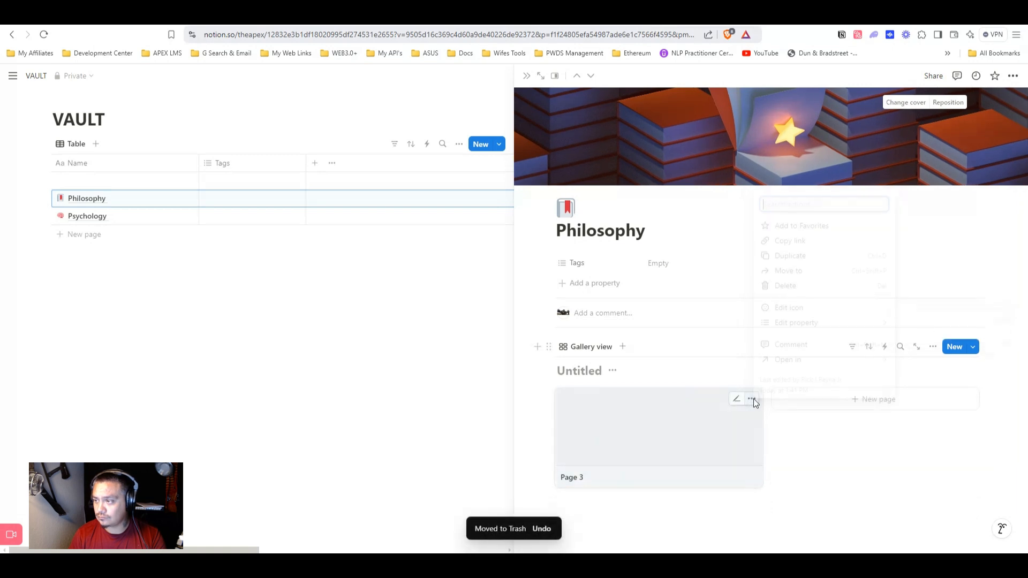
click(788, 285)
Title the gallery "Categories for Philos" and close the Philosophy page to return to the VAULT table.
click(566, 367)
text(Catego)
text(ry)
key(BackSpace)
text(ies )
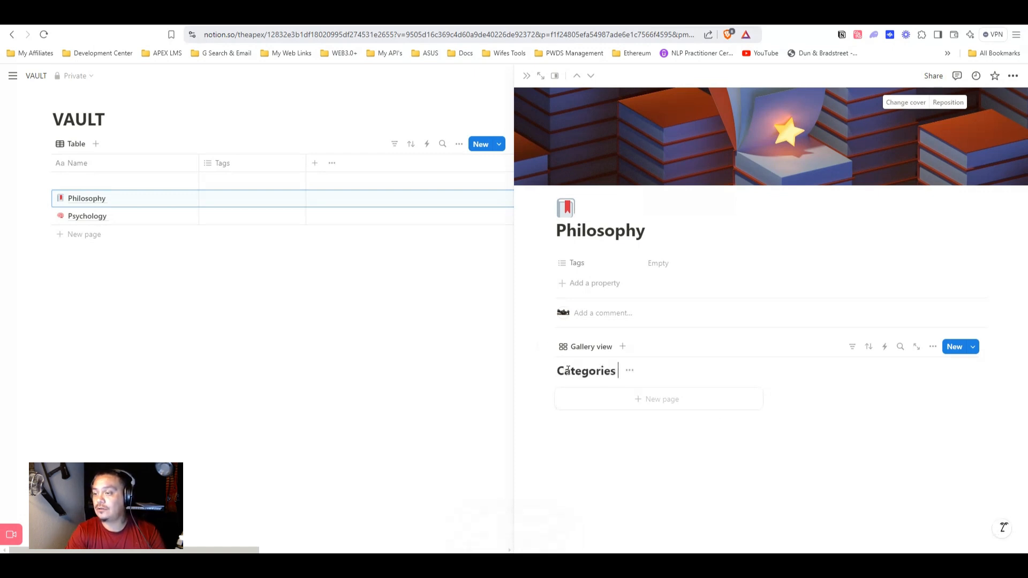
text(for Philos)
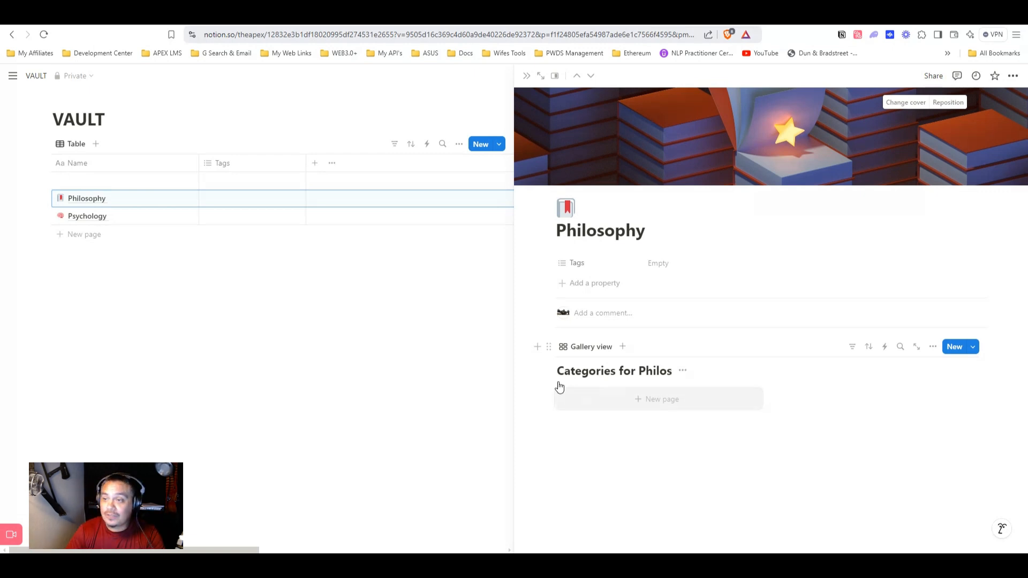
click(391, 337)
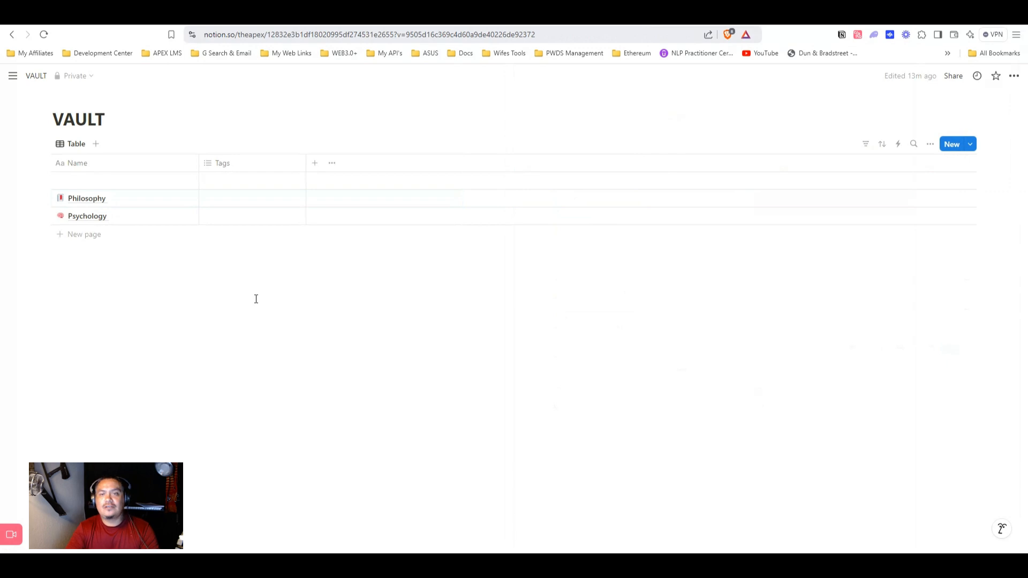
Create a new blank page in the Private section.
mouse_move(13, 75)
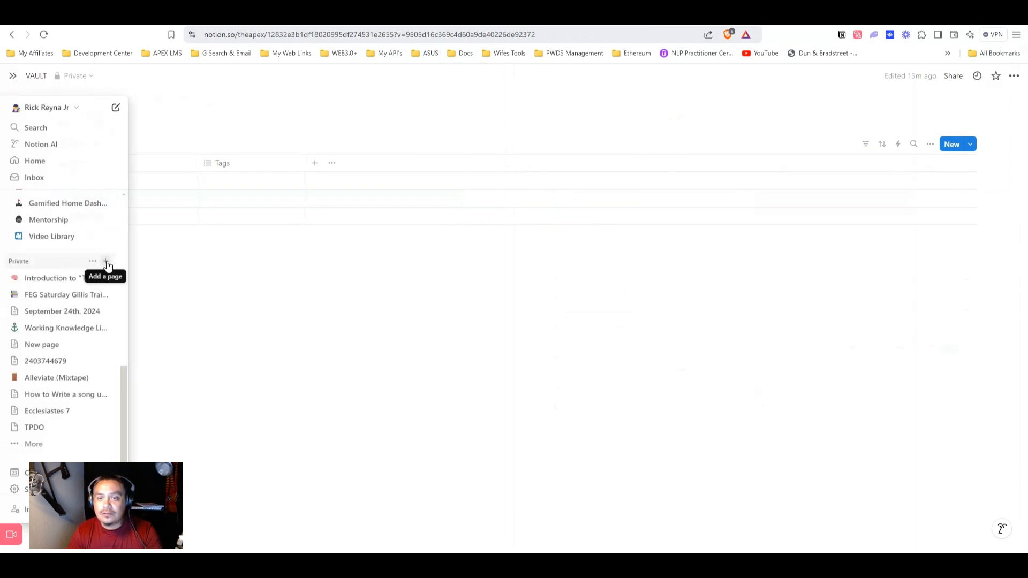
click(106, 261)
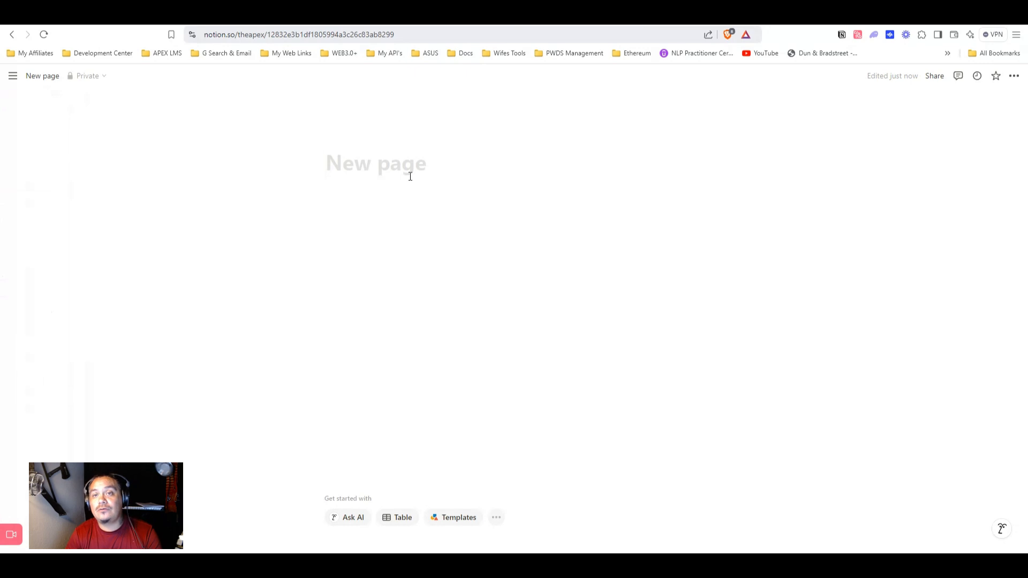
Browse the full list of private pages and check the actions available for an entry near the end.
mouse_move(13, 75)
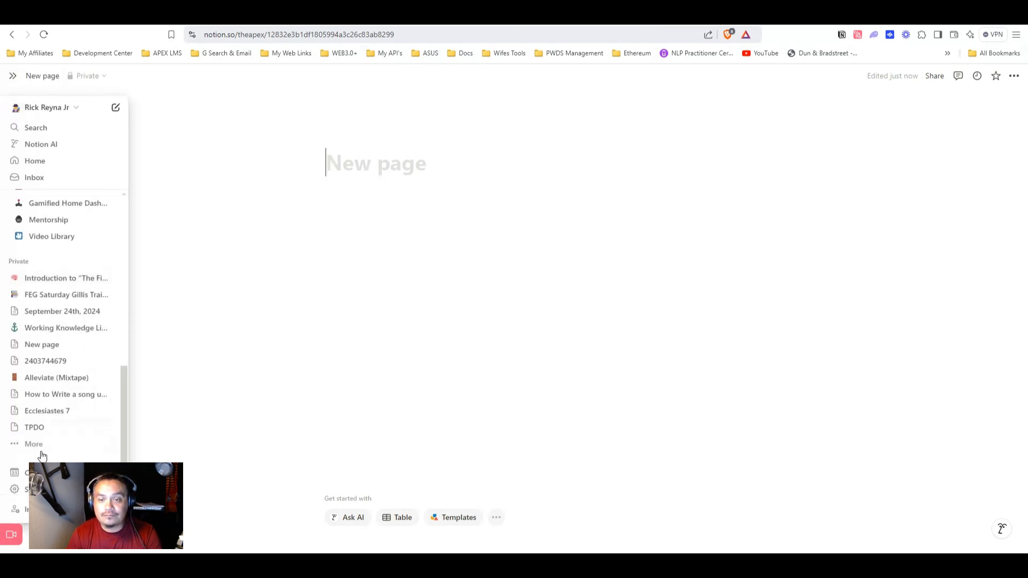
click(64, 443)
scroll(80, 420, down, 10)
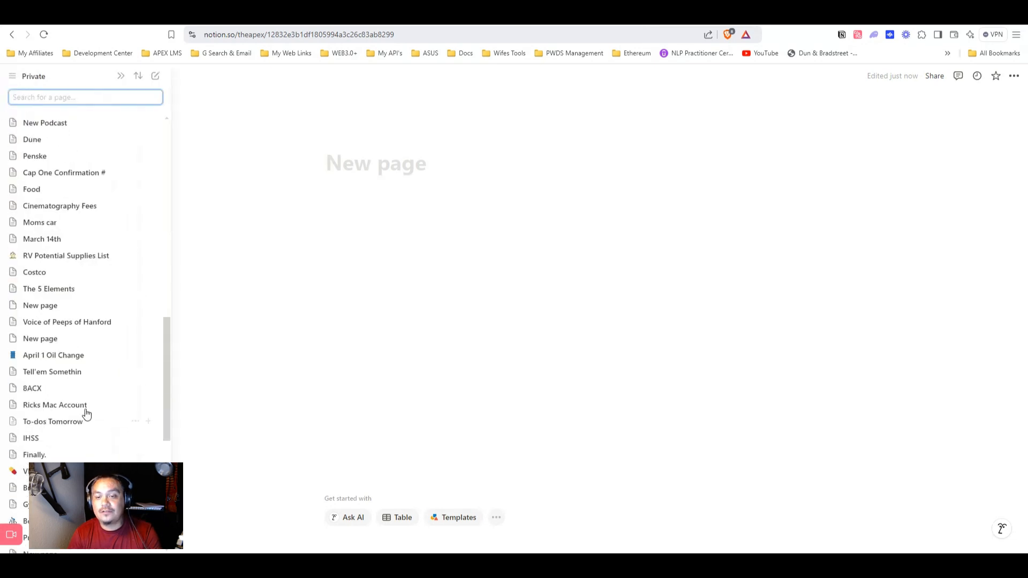
scroll(93, 402, down, 1)
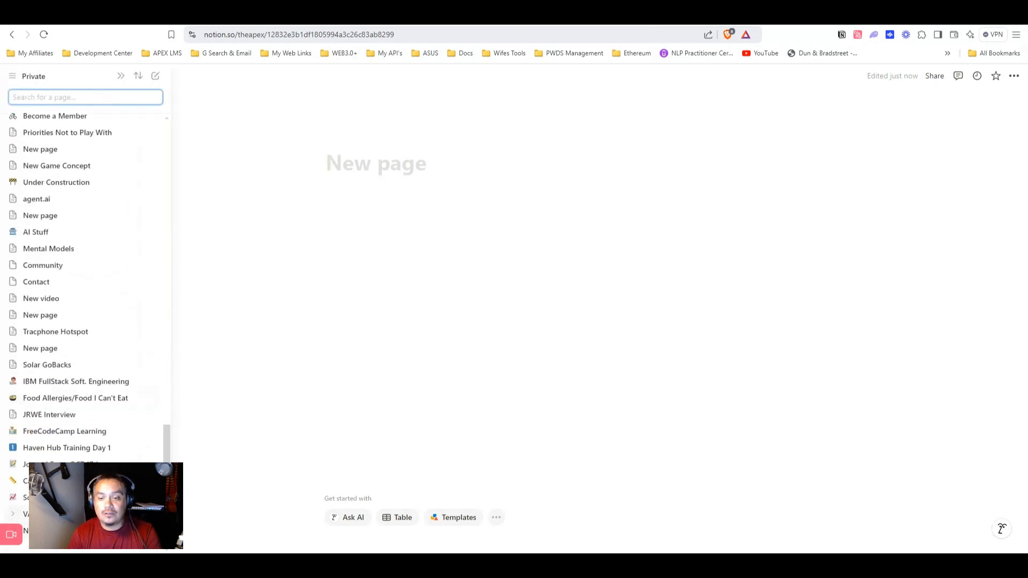
right_click(131, 511)
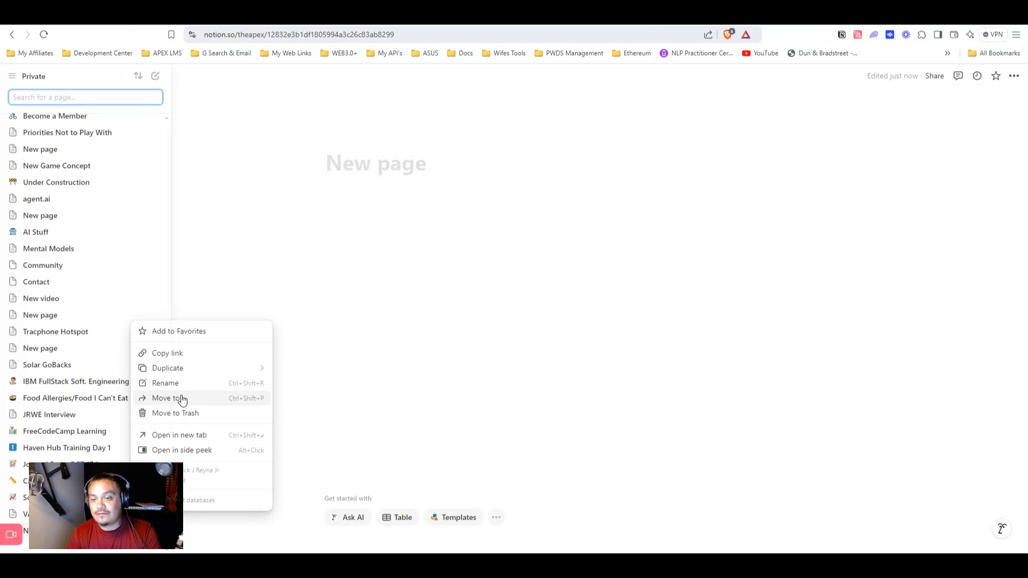
click(185, 318)
scroll(101, 295, up, 8)
scroll(93, 295, up, 5)
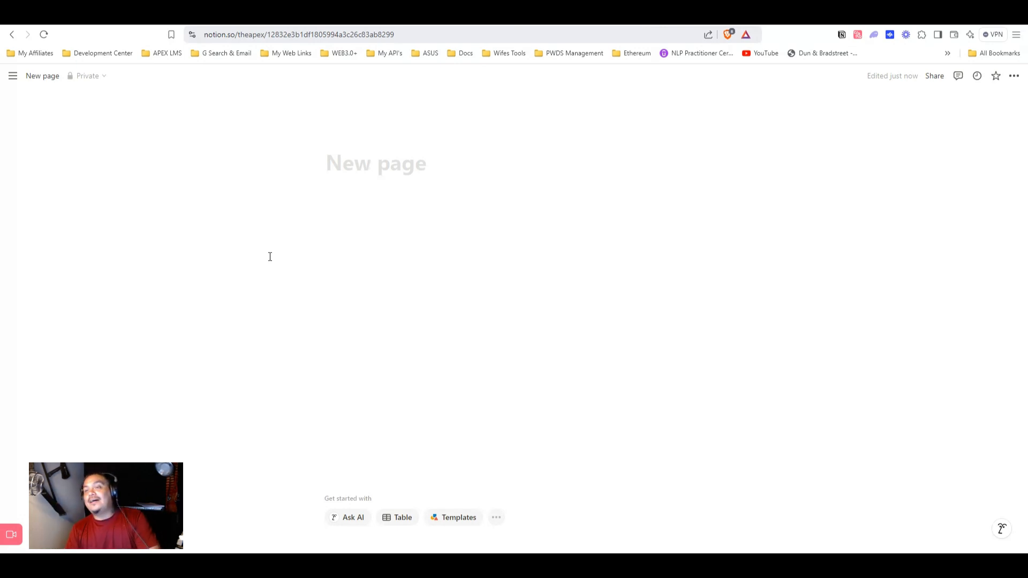
Title the new page "Face of out Intake".
click(347, 170)
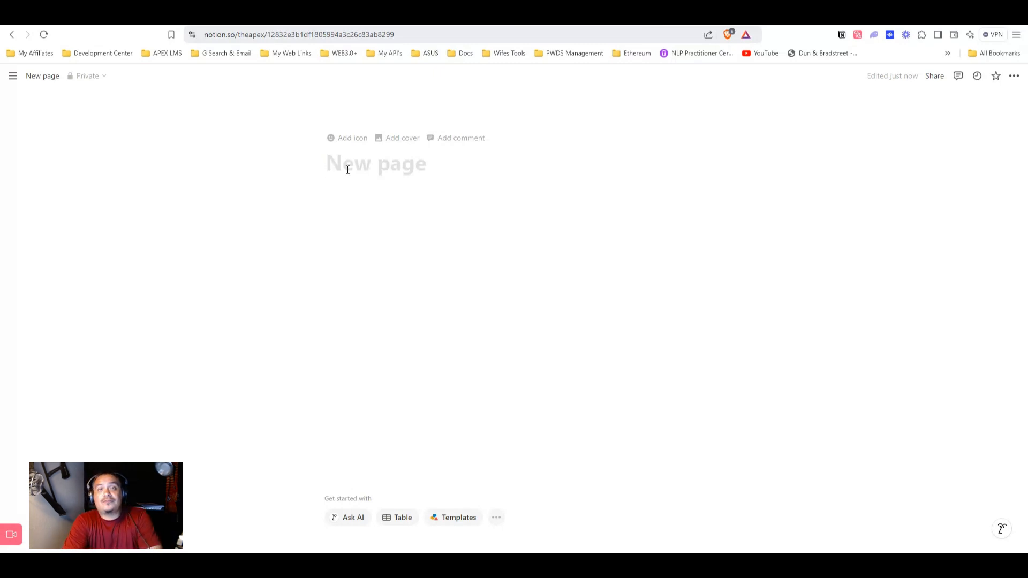
text(Fac)
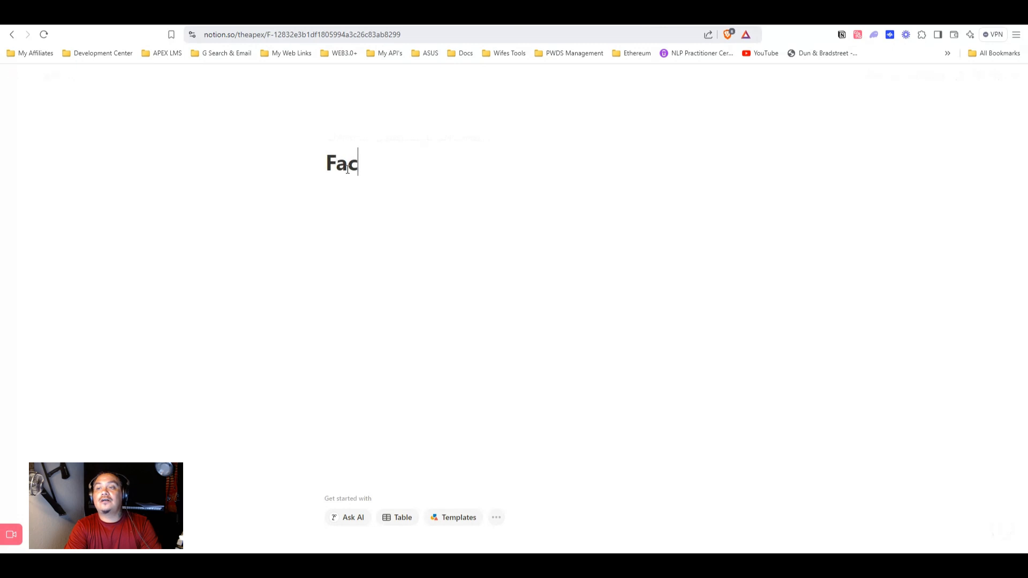
text(e of out Intake)
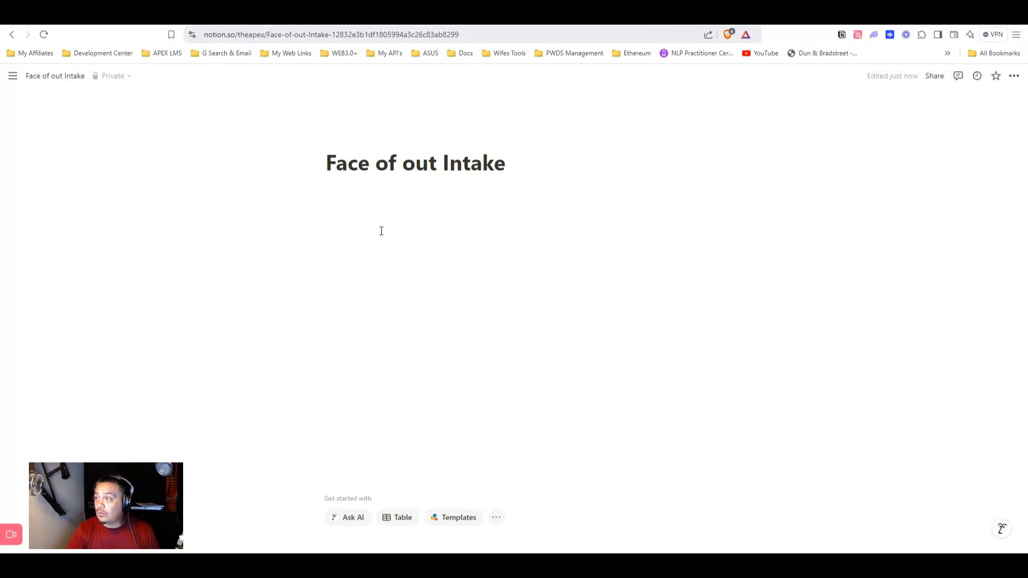
Publish the page to the web and view the live site.
click(934, 76)
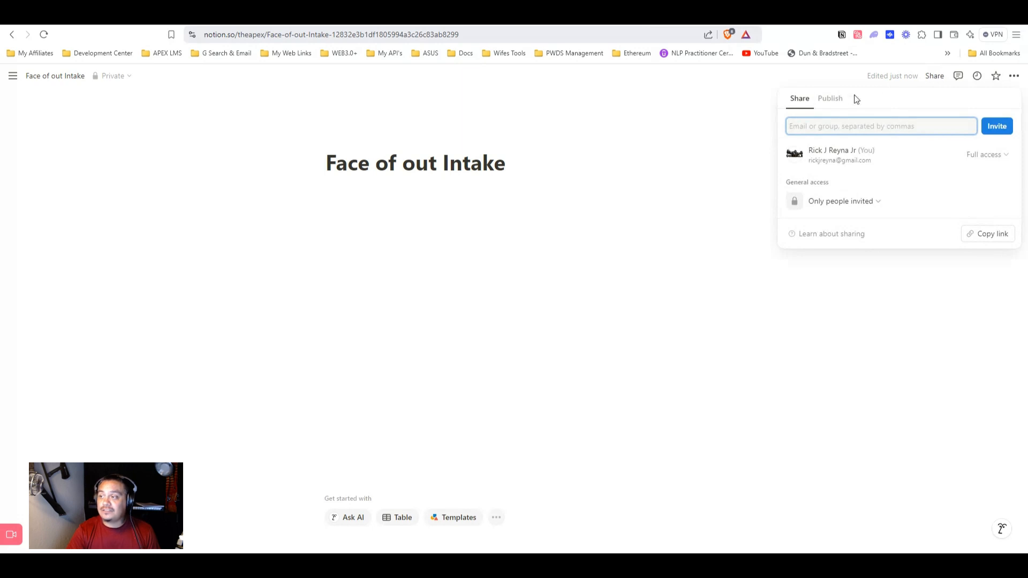
click(828, 99)
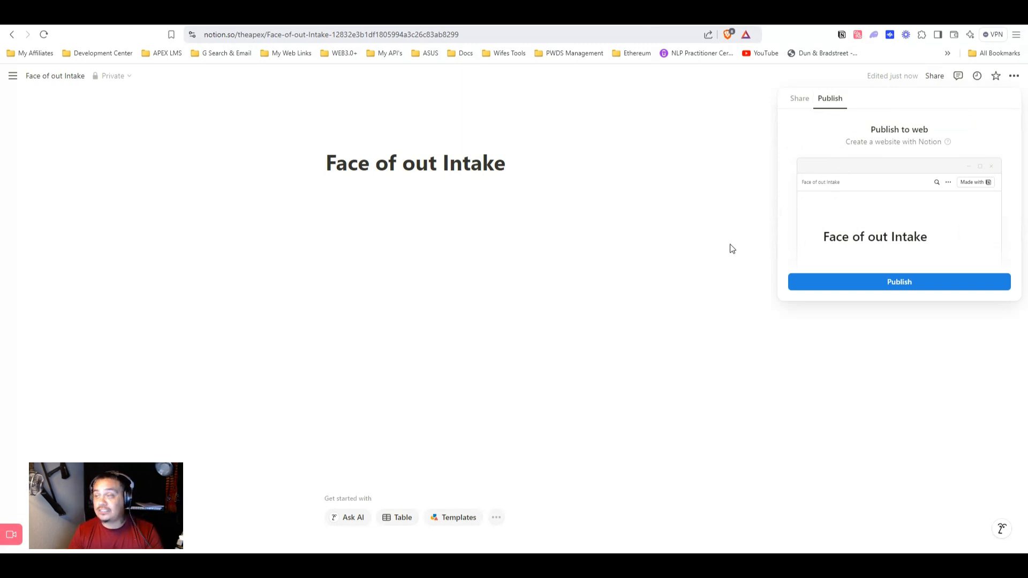
click(846, 283)
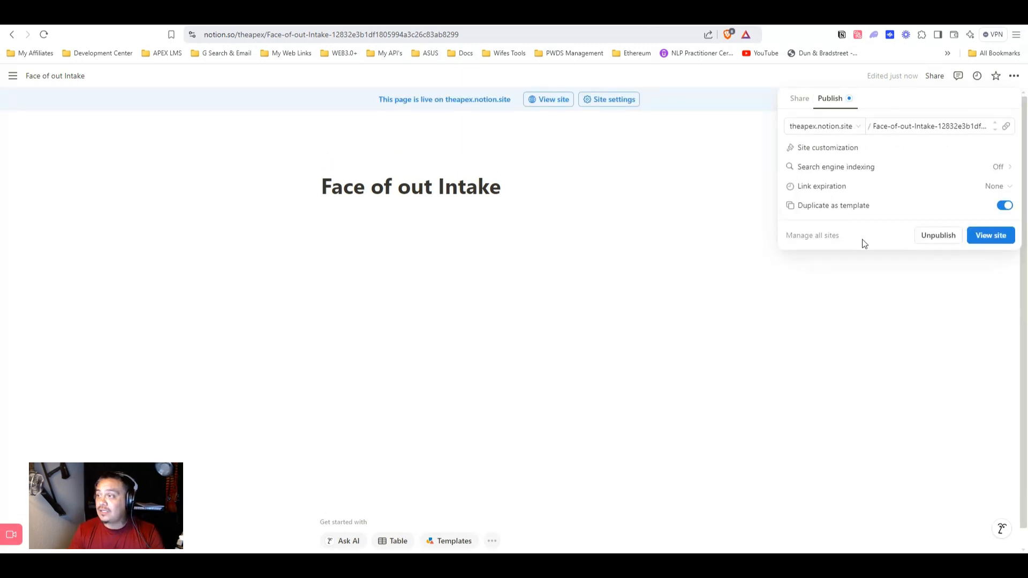
click(914, 127)
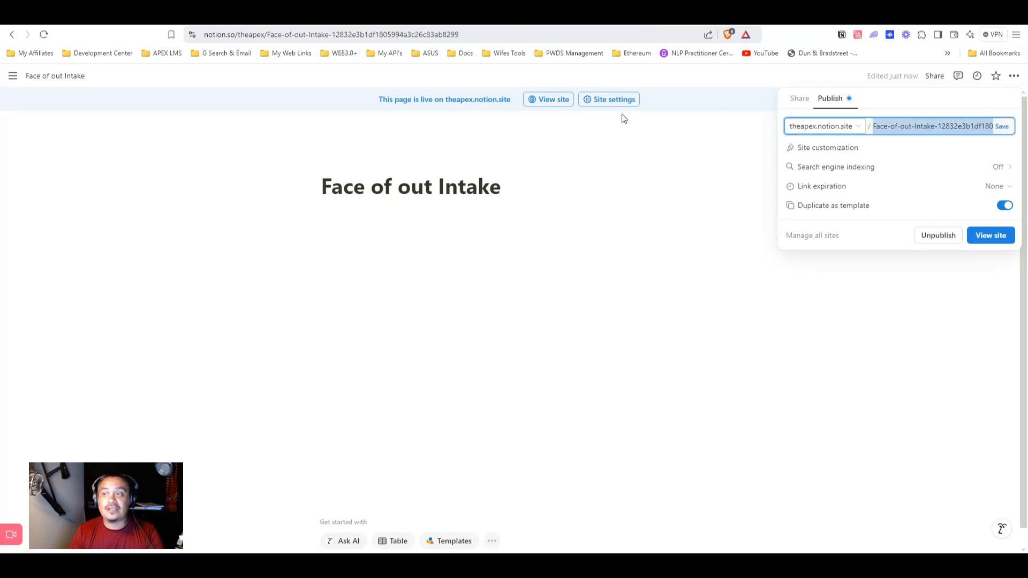
click(543, 103)
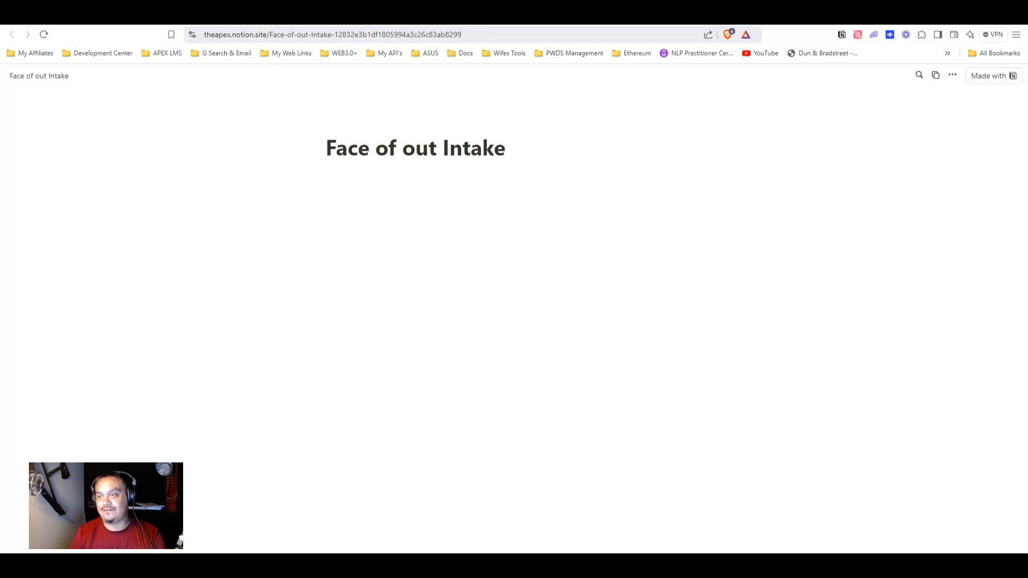
Return to the page editor and replace the page title with Welcome to “The Vault University”.
click(435, 188)
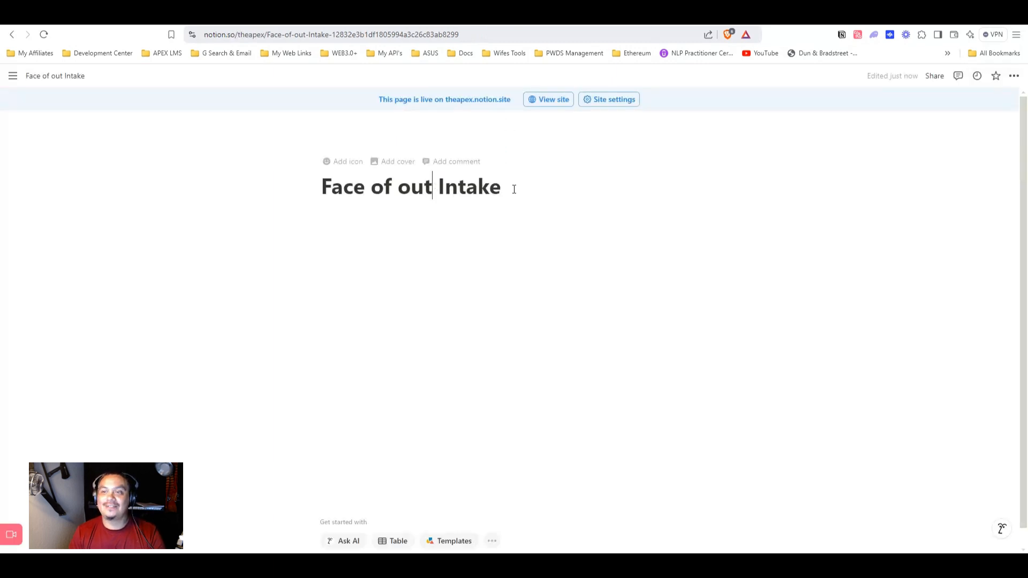
drag(506, 187, 326, 190)
text(Wel)
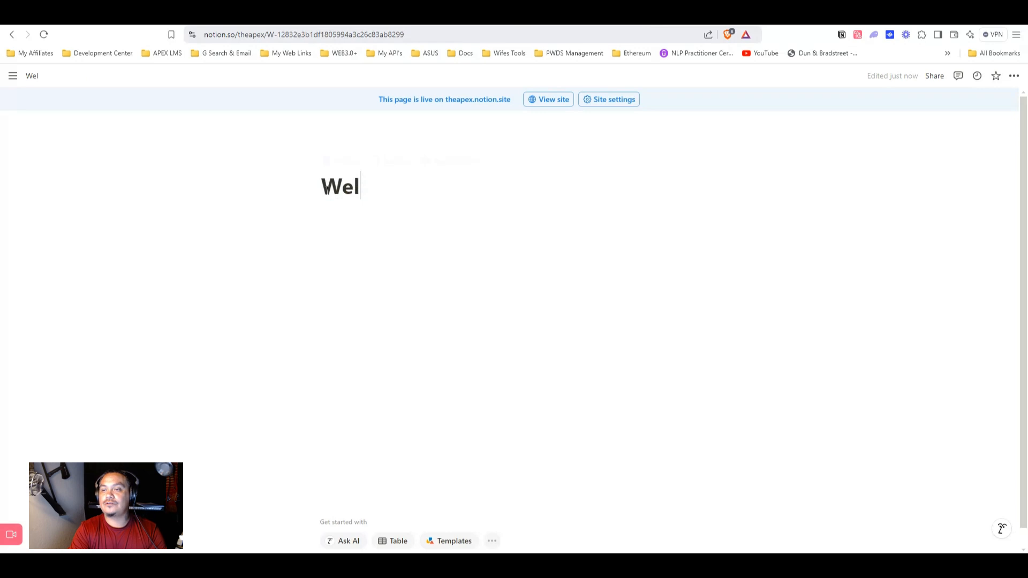
text(come to “)
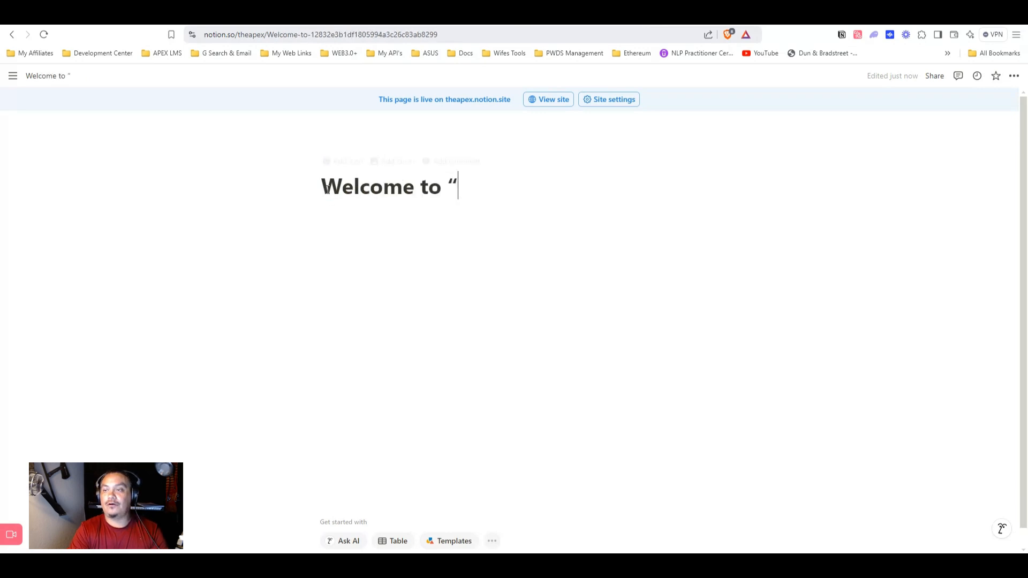
text(The Vault U)
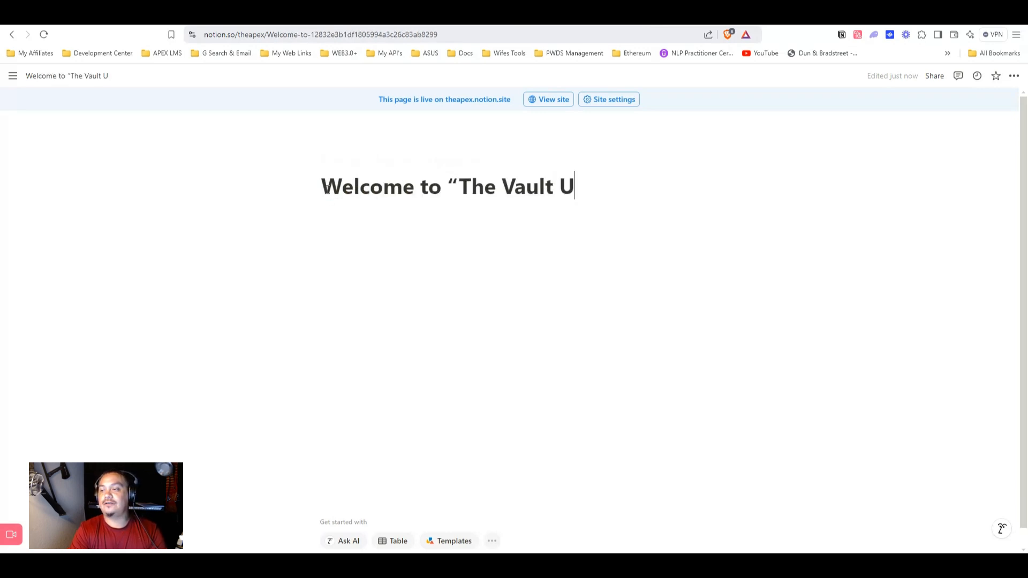
text(niversity”)
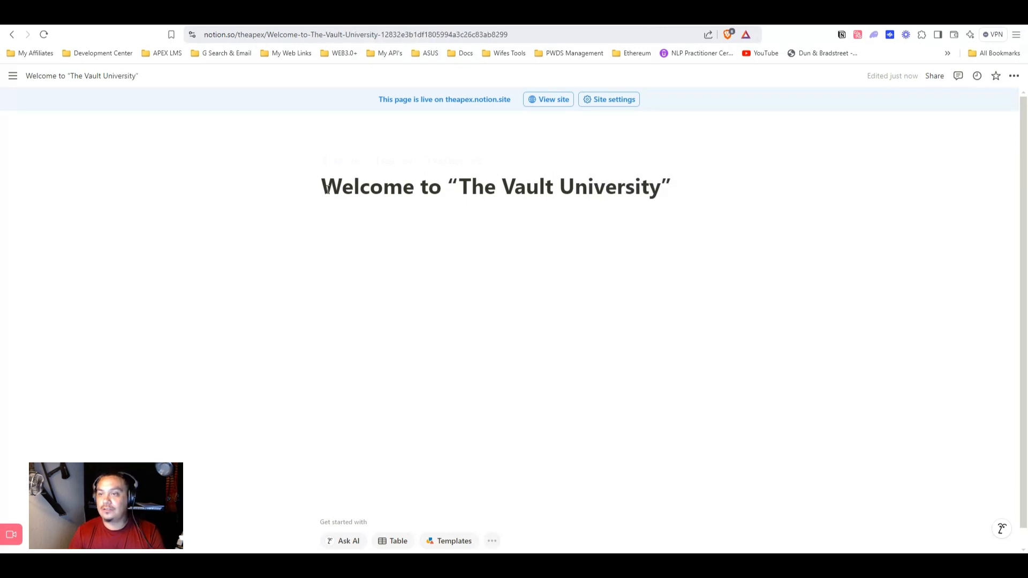
Give the welcome page a yellow helicopter icon and a blue gradient cover.
click(343, 166)
click(342, 168)
click(392, 193)
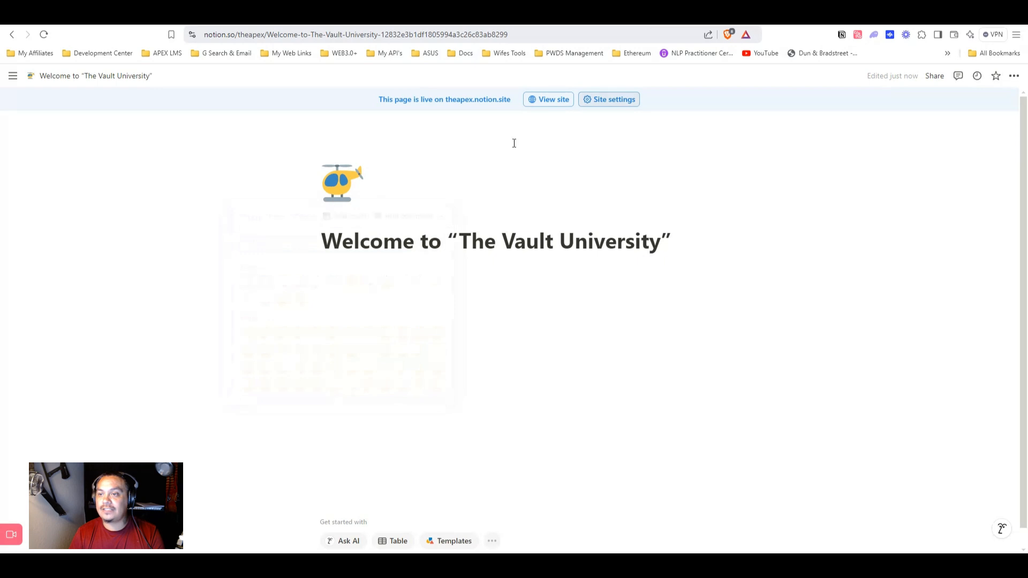
click(343, 217)
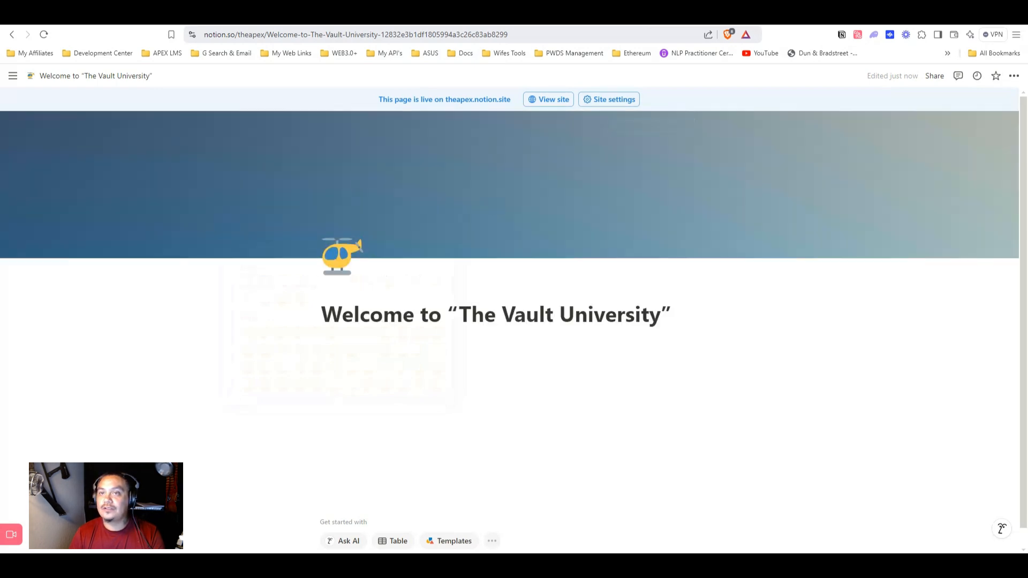
View the published welcome page, reload it to check the updated design, and return to the page editor.
click(549, 99)
click(45, 35)
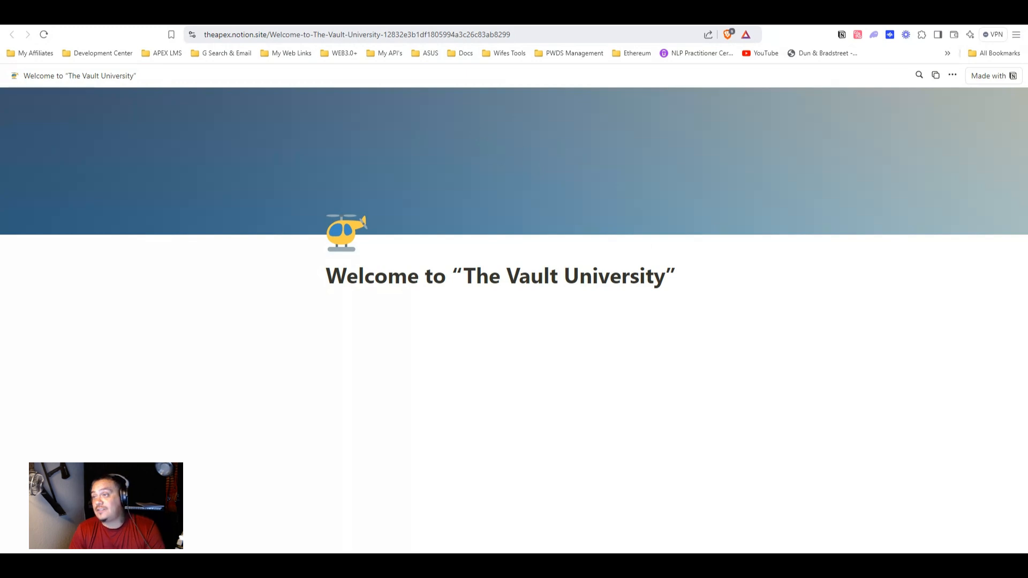
click(605, 16)
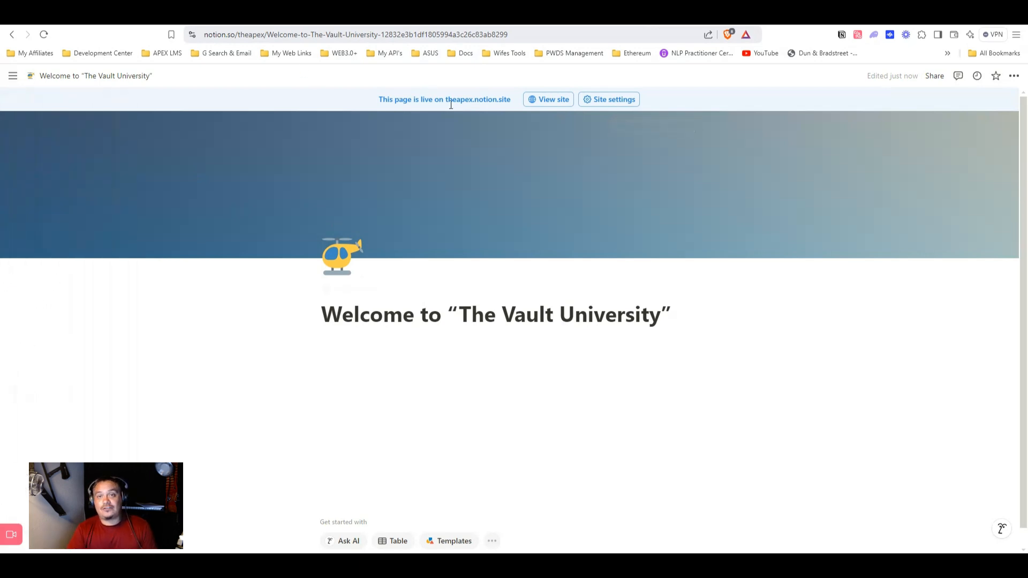
Dock the sidebar open beside the welcome page.
mouse_move(12, 80)
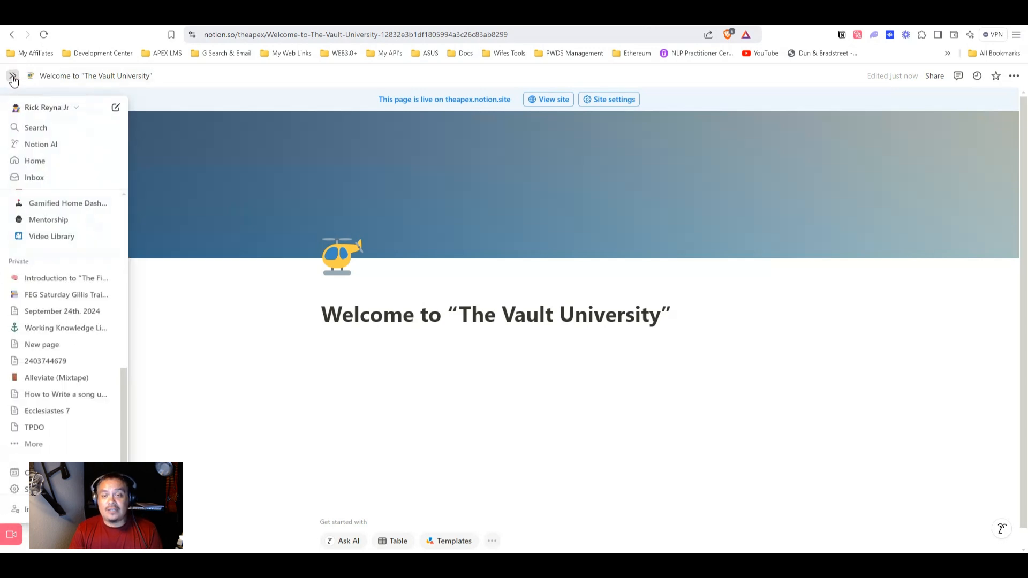
click(12, 78)
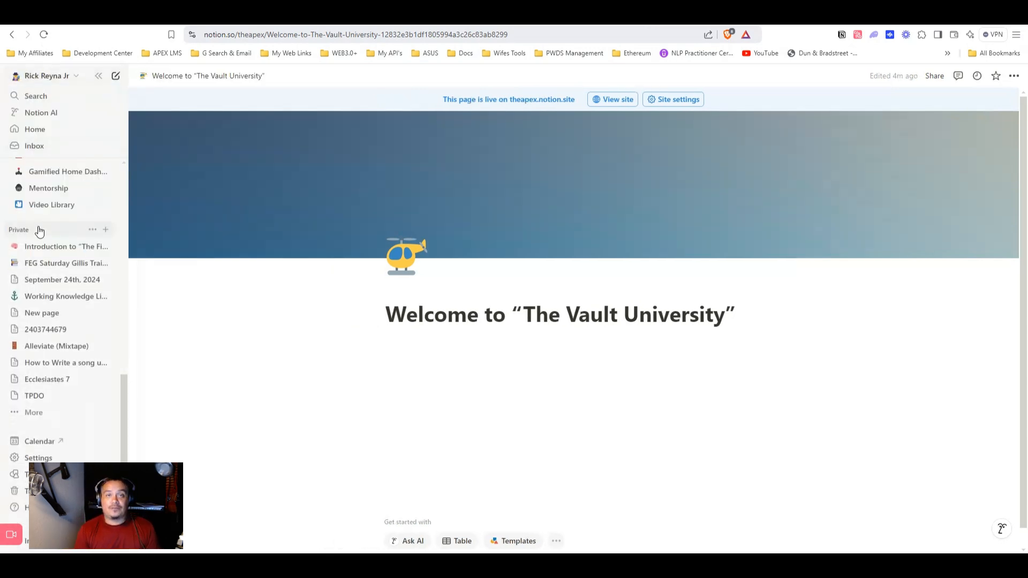